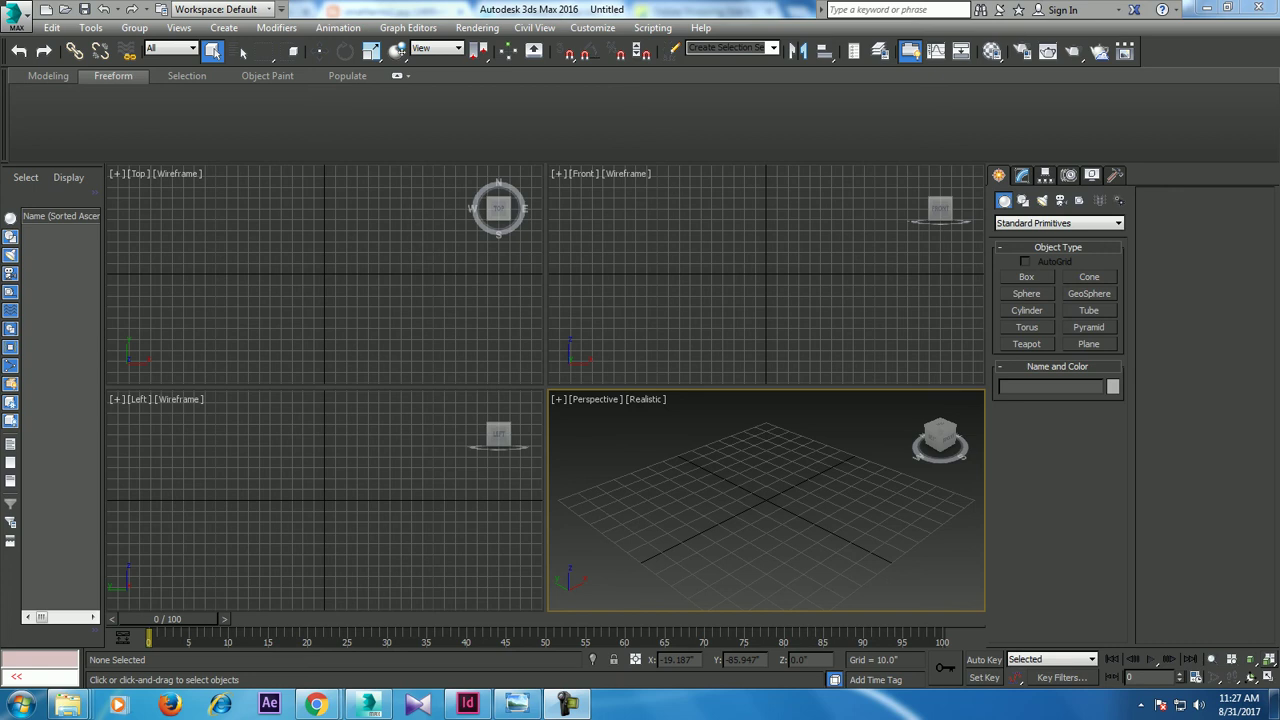
Step: Launch Notepad from the Run box
{"action": "key", "text": "super+r"}
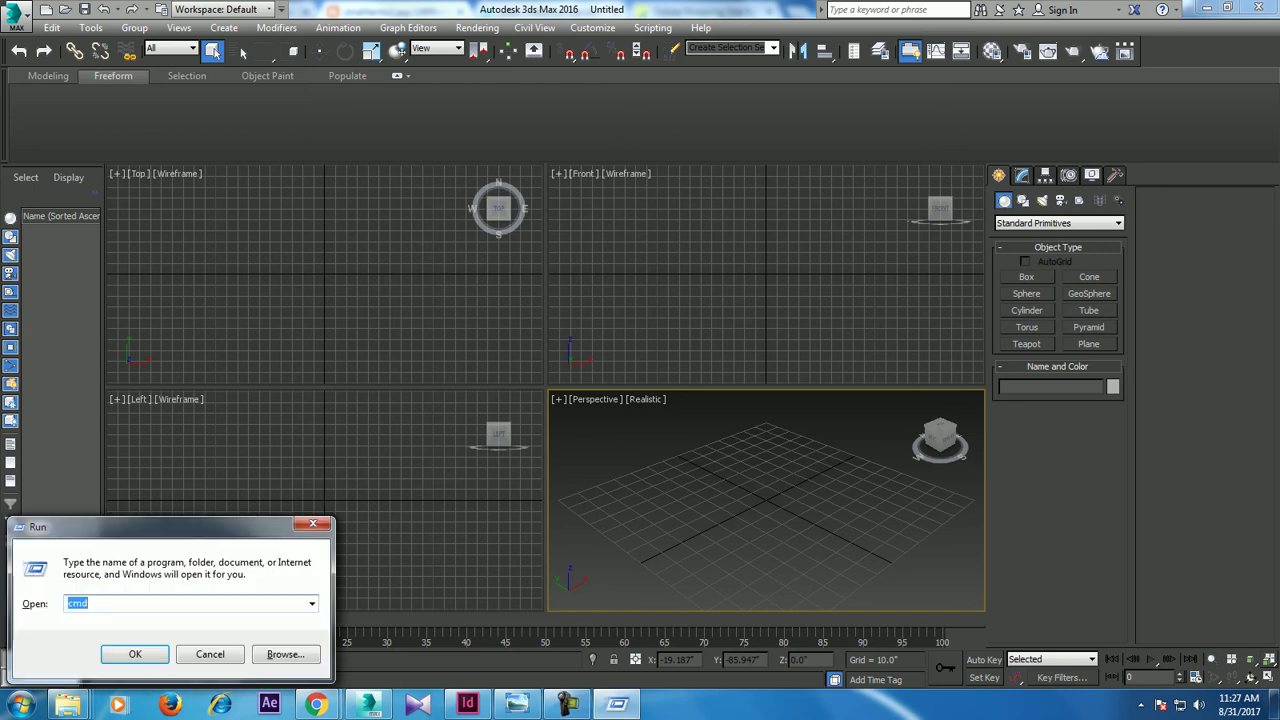
{"action": "type", "text": "no"}
{"action": "key", "text": "Down"}
{"action": "key", "text": "Return"}
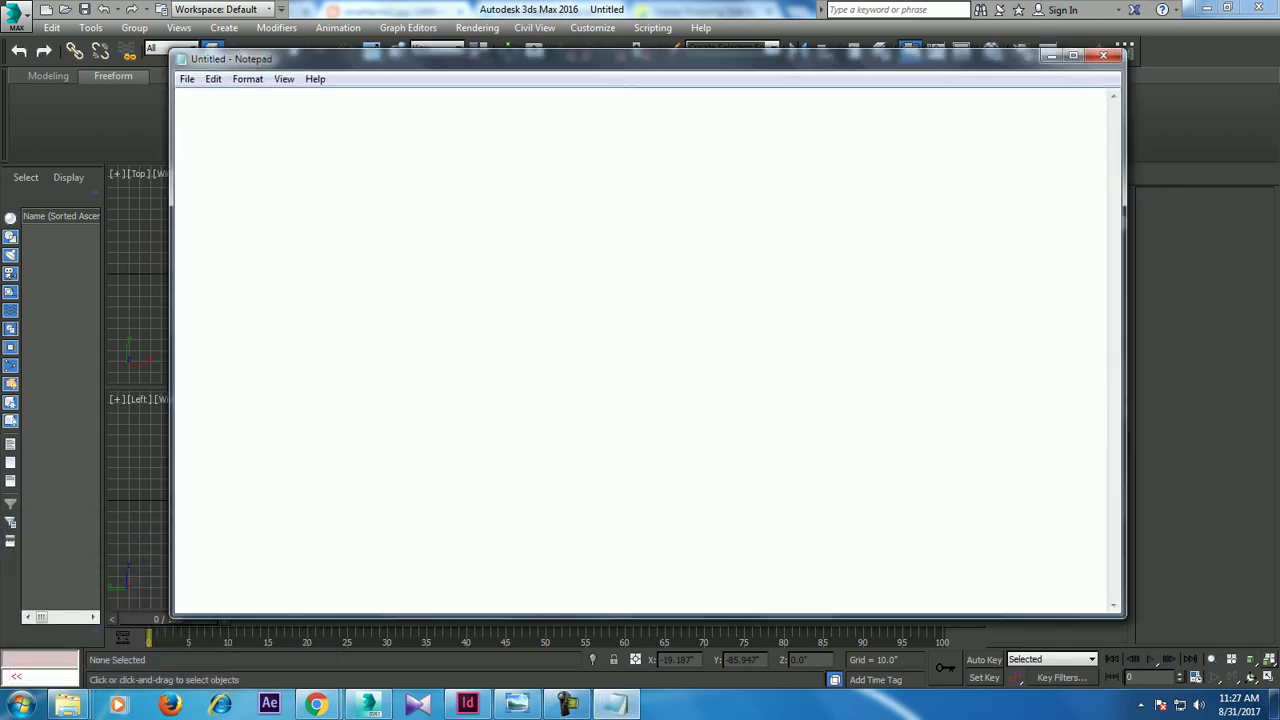
Step: Type the intro note 'In this tutorial we will model peops in 3dsmax ( For beginners)' and 'lets get started..'
{"action": "type", "text": "In this t"}
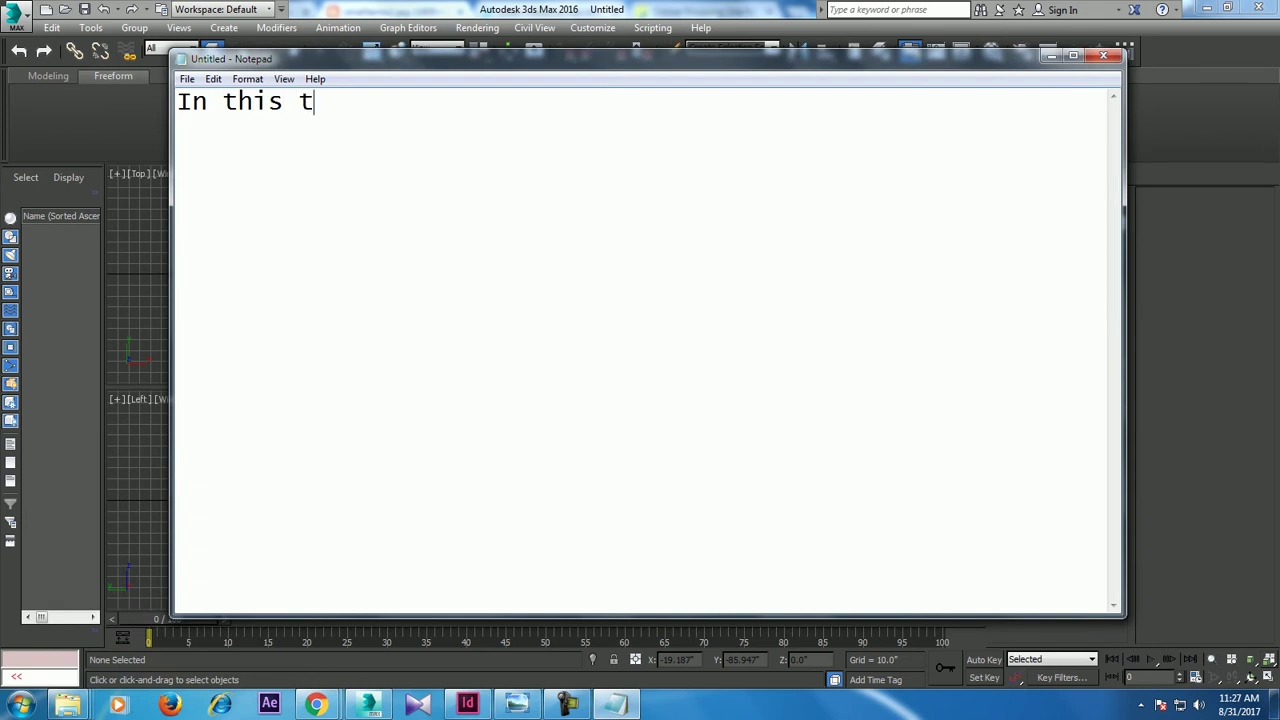
{"action": "type", "text": "utorial we will model"}
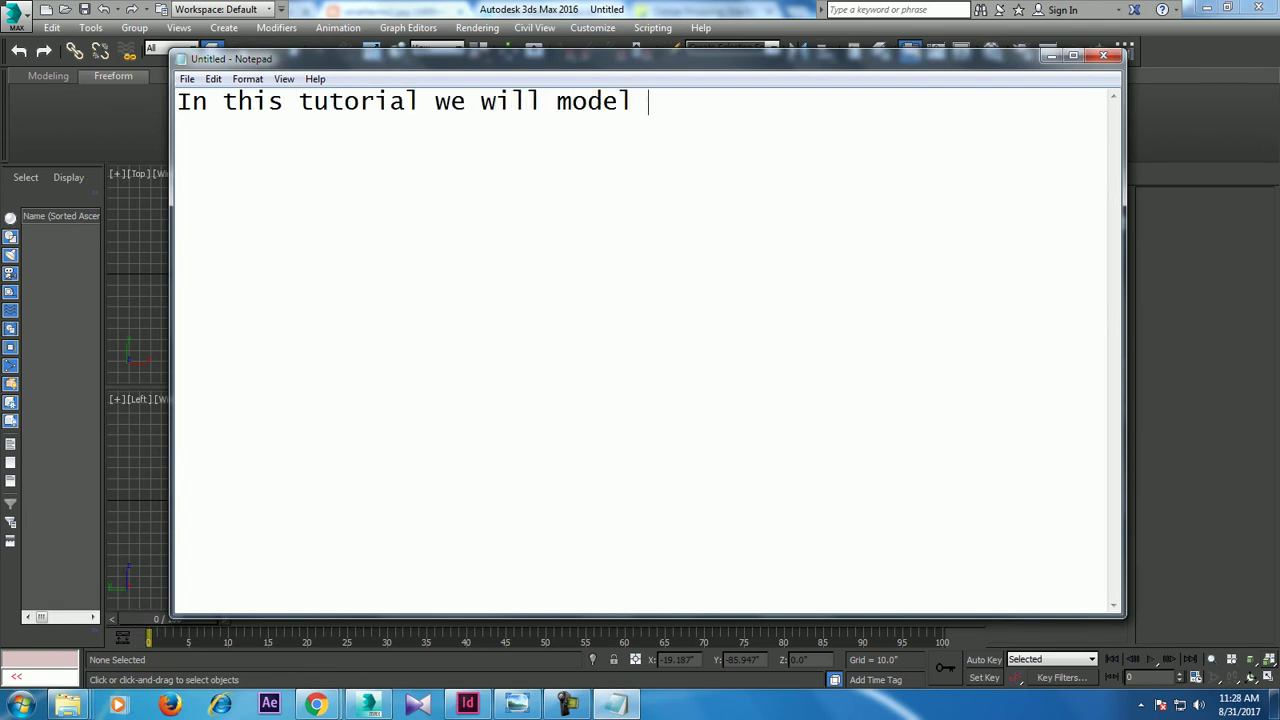
{"action": "type", "text": "peopsin 3ds"}
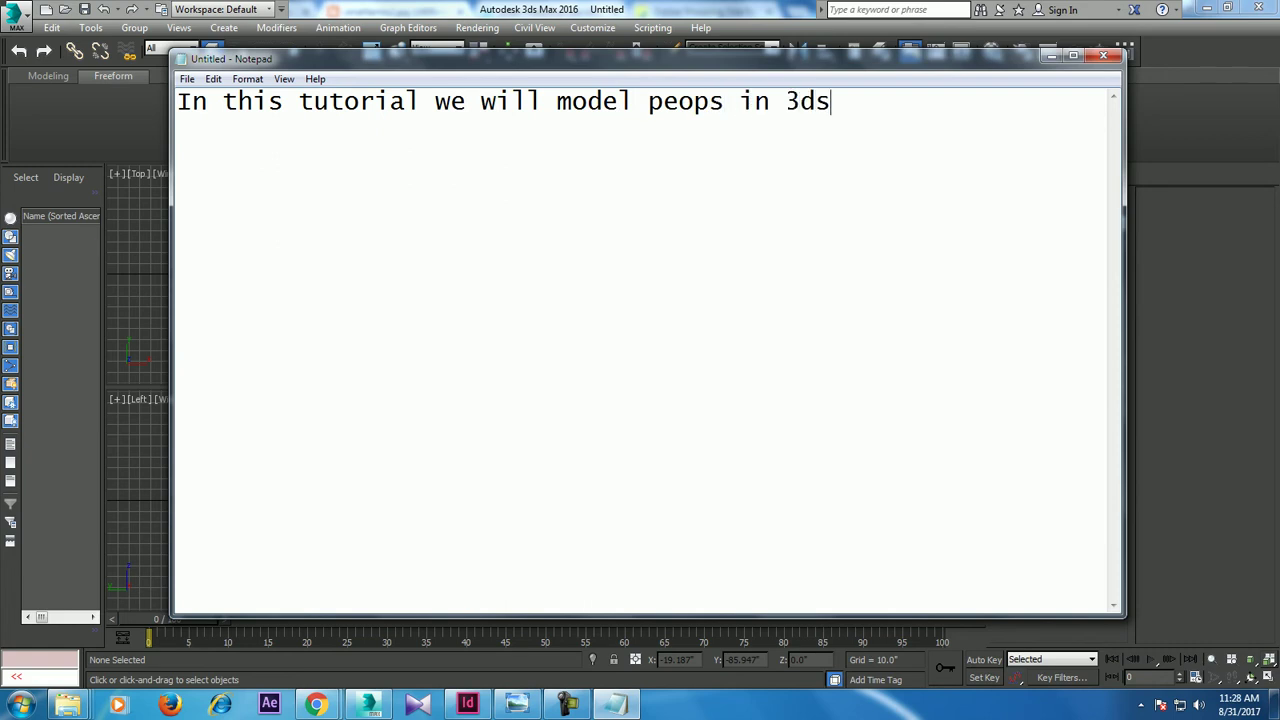
{"action": "type", "text": "max ( F"}
{"action": "type", "text": "or beginee"}
{"action": "key", "text": "BackSpace"}
{"action": "type", "text": "ers)  l"}
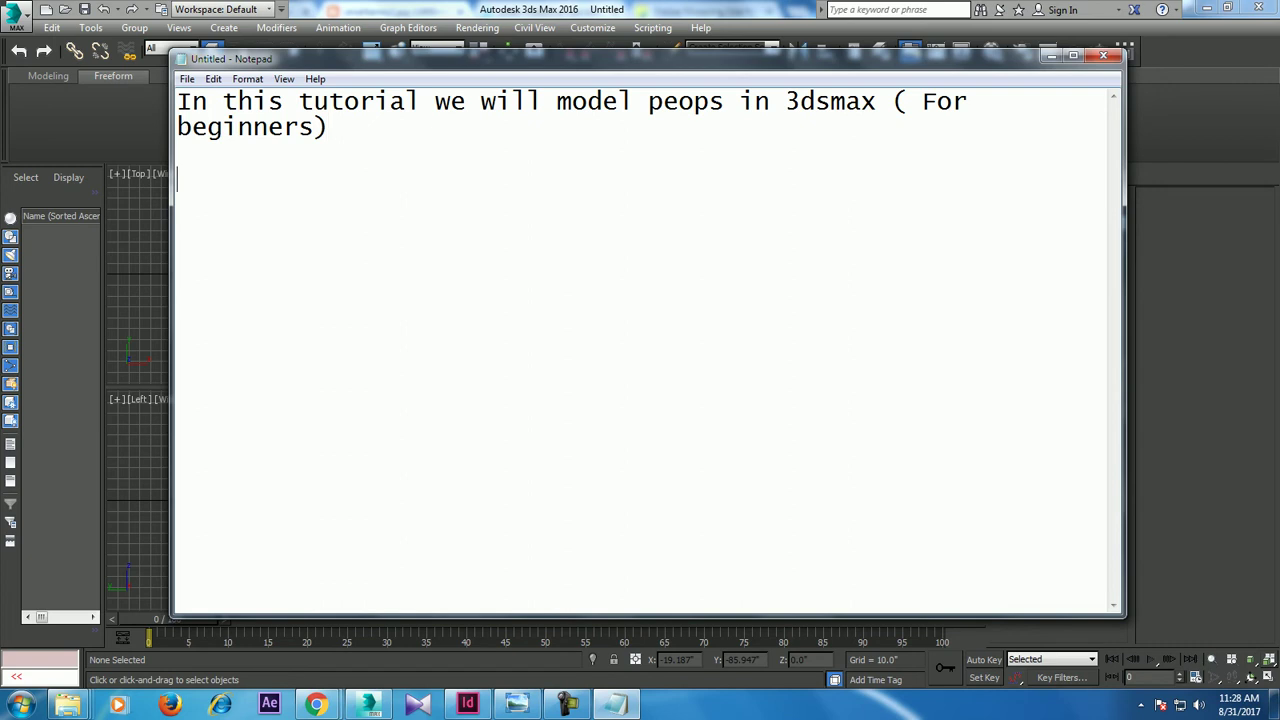
{"action": "type", "text": "ets get started.."}
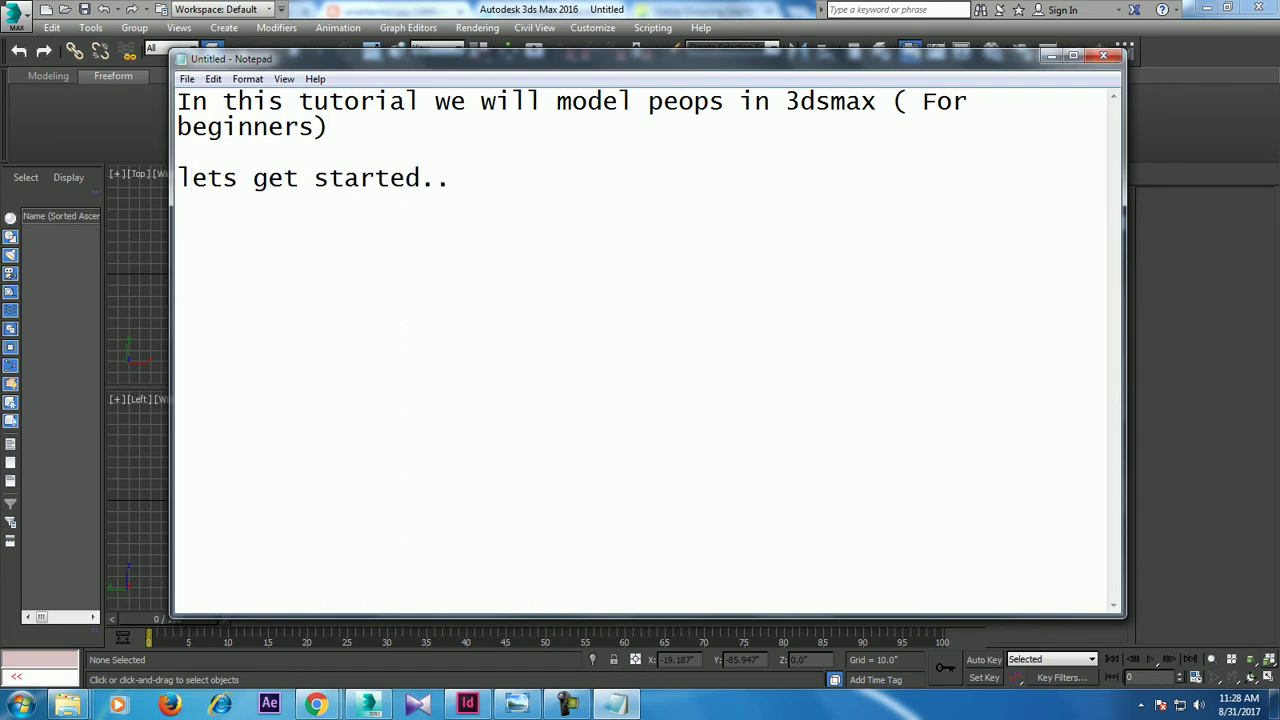
Step: Minimize Notepad and use Rendering > View Image File to preview Desktop images like 1.jpg
{"action": "left_click", "coordinate": [1051, 55]}
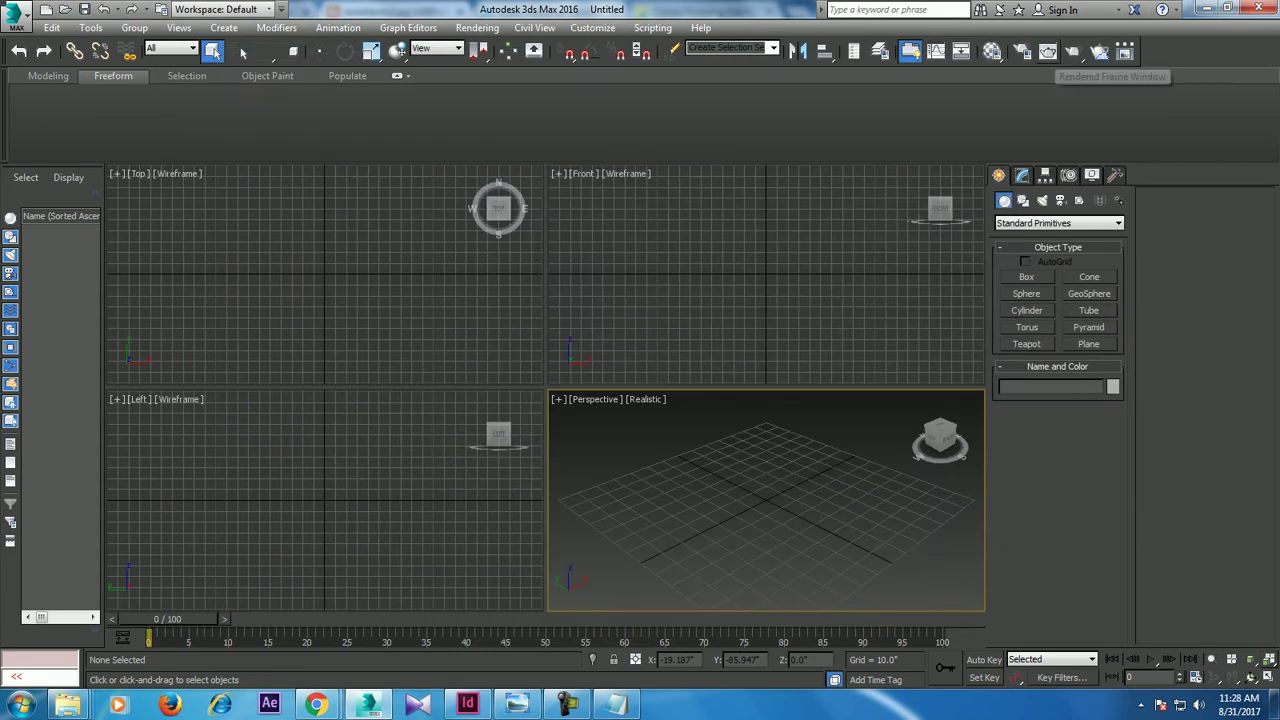
{"action": "left_click", "coordinate": [477, 27]}
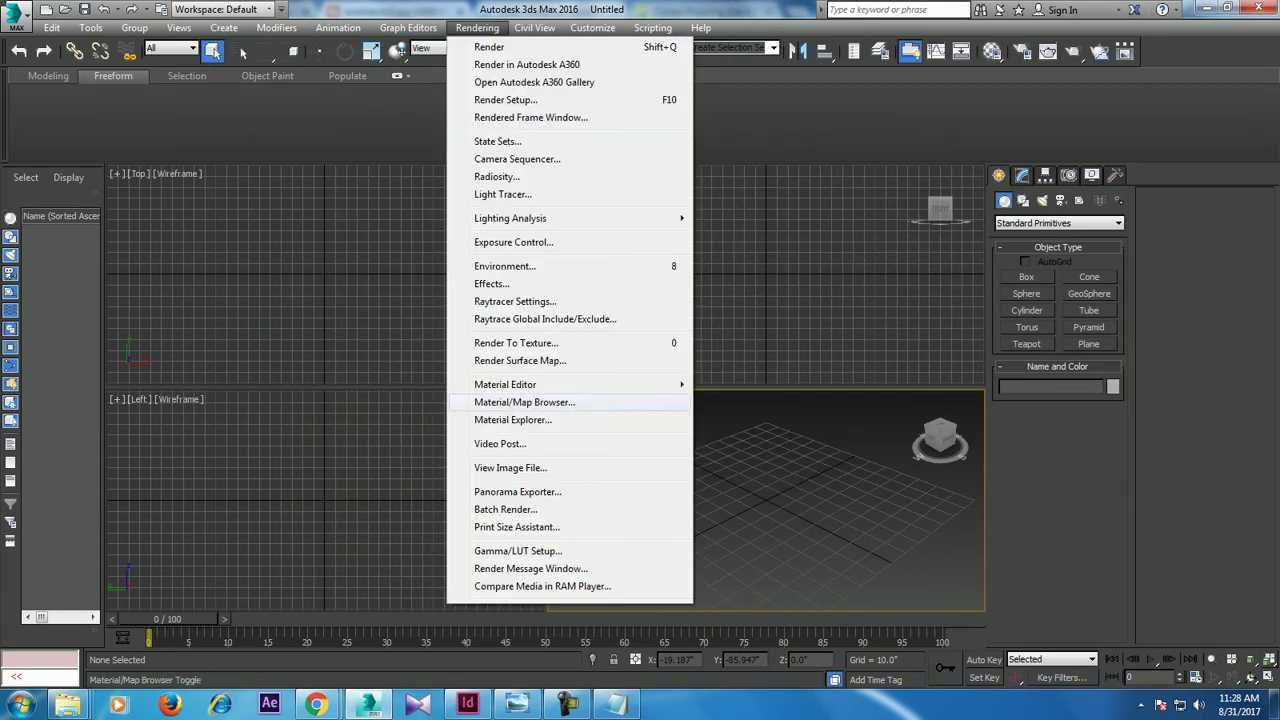
{"action": "left_click", "coordinate": [510, 467]}
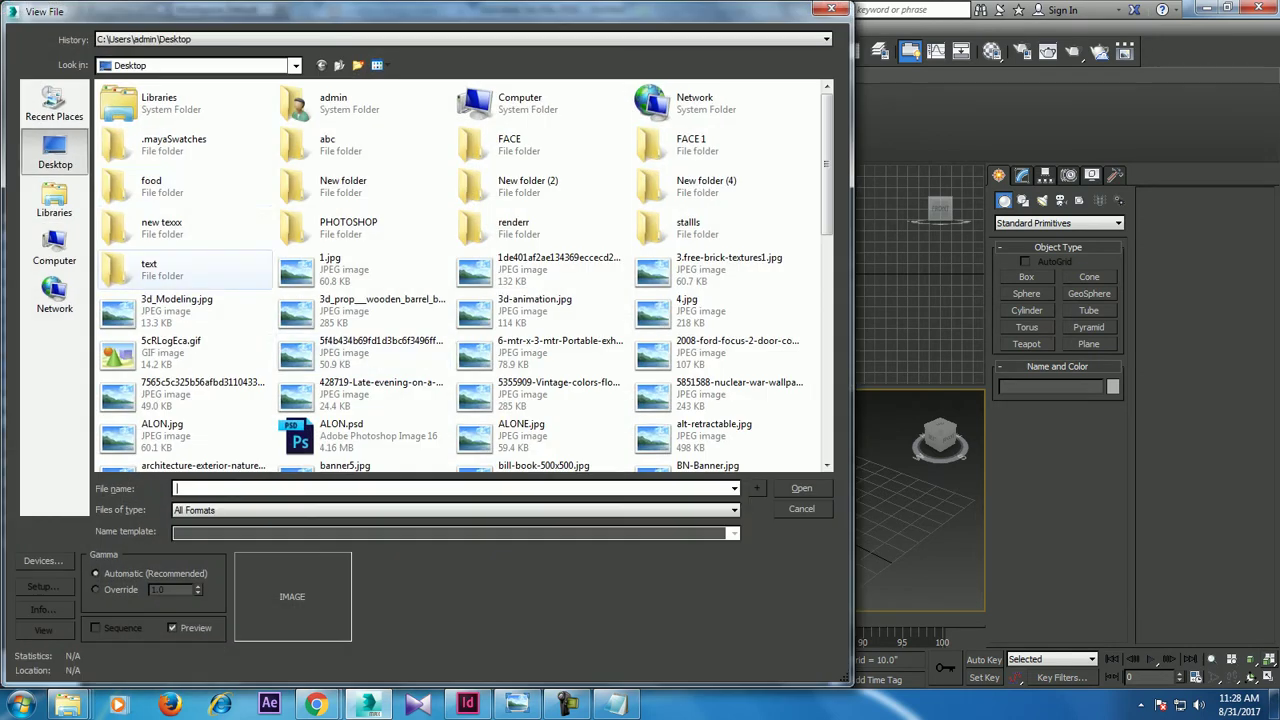
{"action": "left_click", "coordinate": [700, 265]}
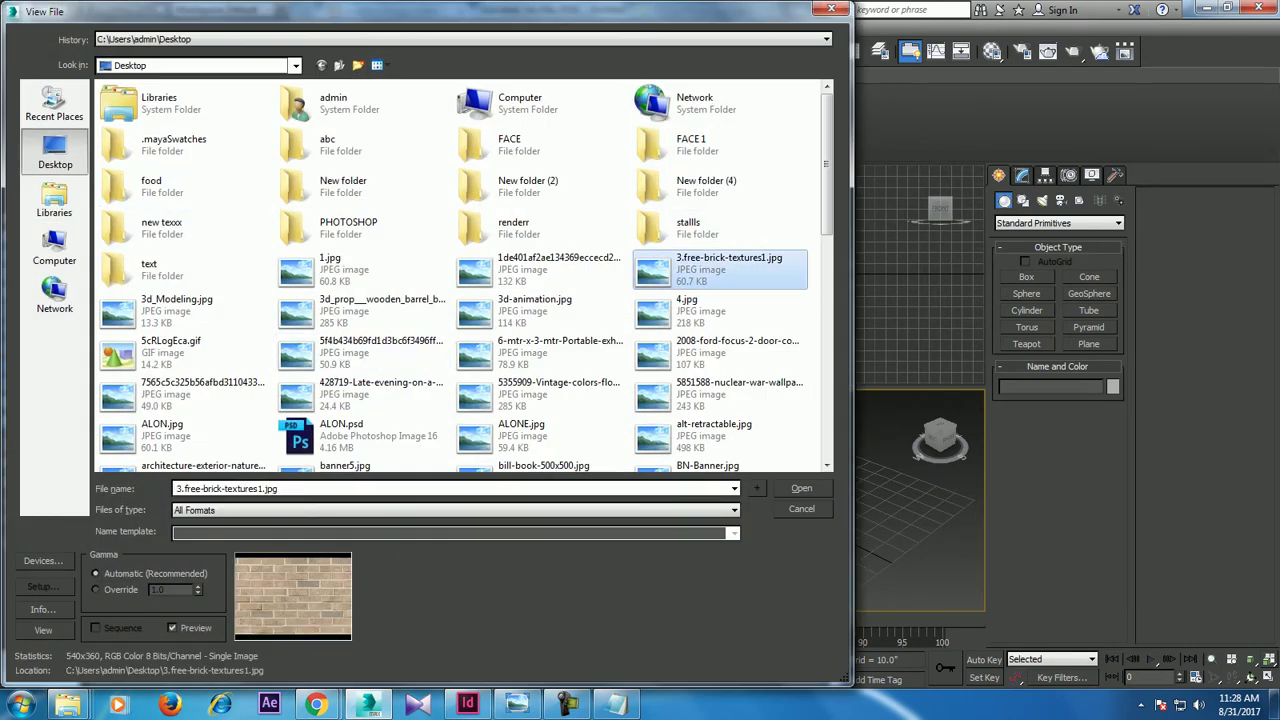
{"action": "scroll", "coordinate": [700, 265], "scroll_direction": "down", "scroll_amount": 5}
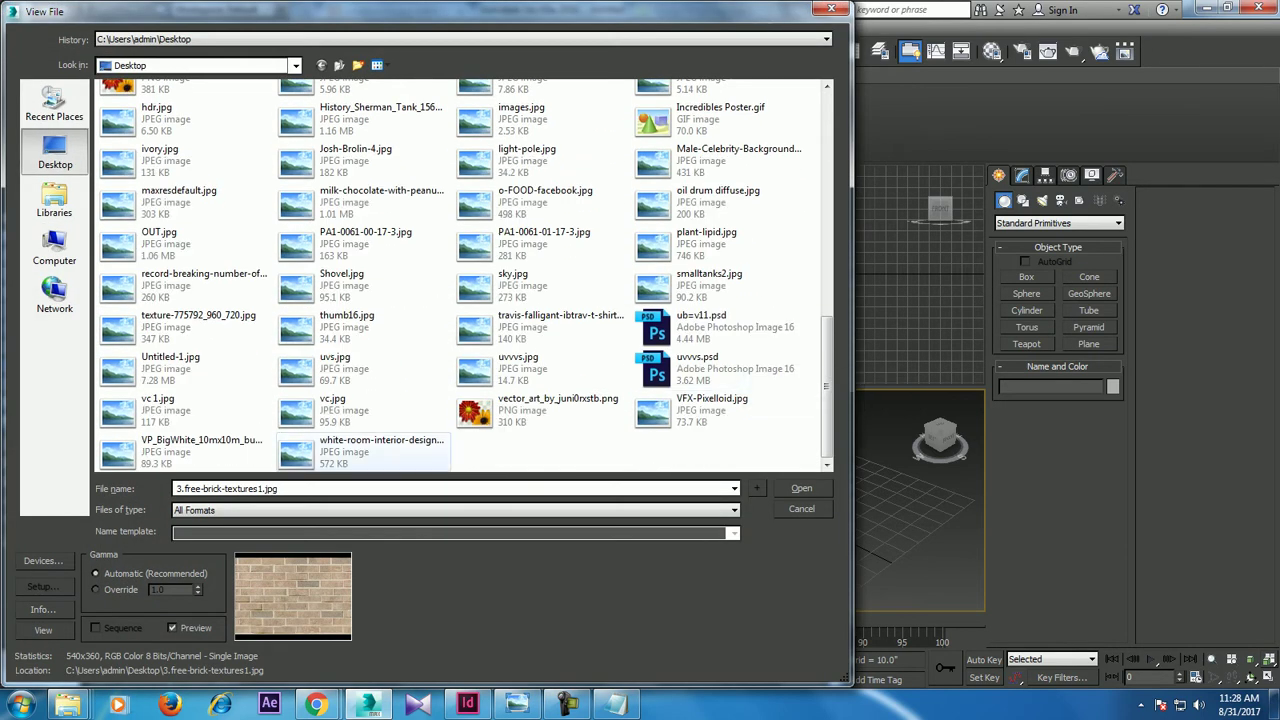
{"action": "left_click", "coordinate": [190, 450]}
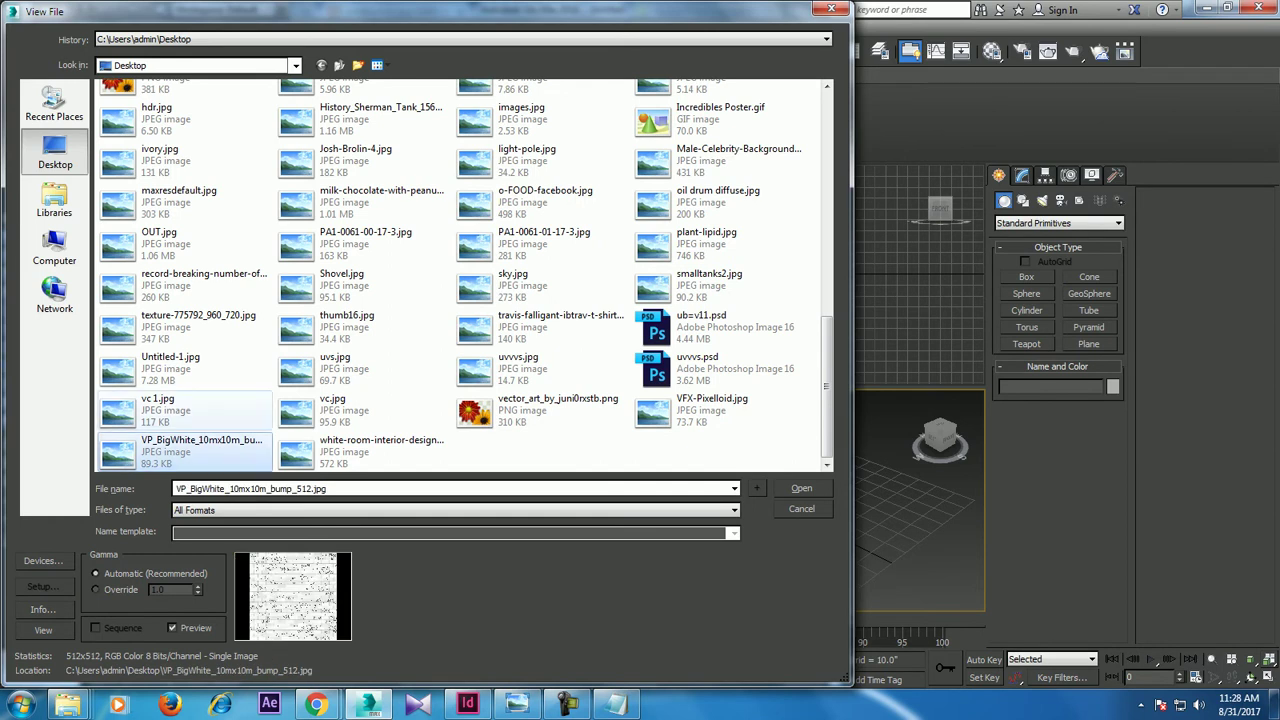
{"action": "left_click", "coordinate": [157, 410]}
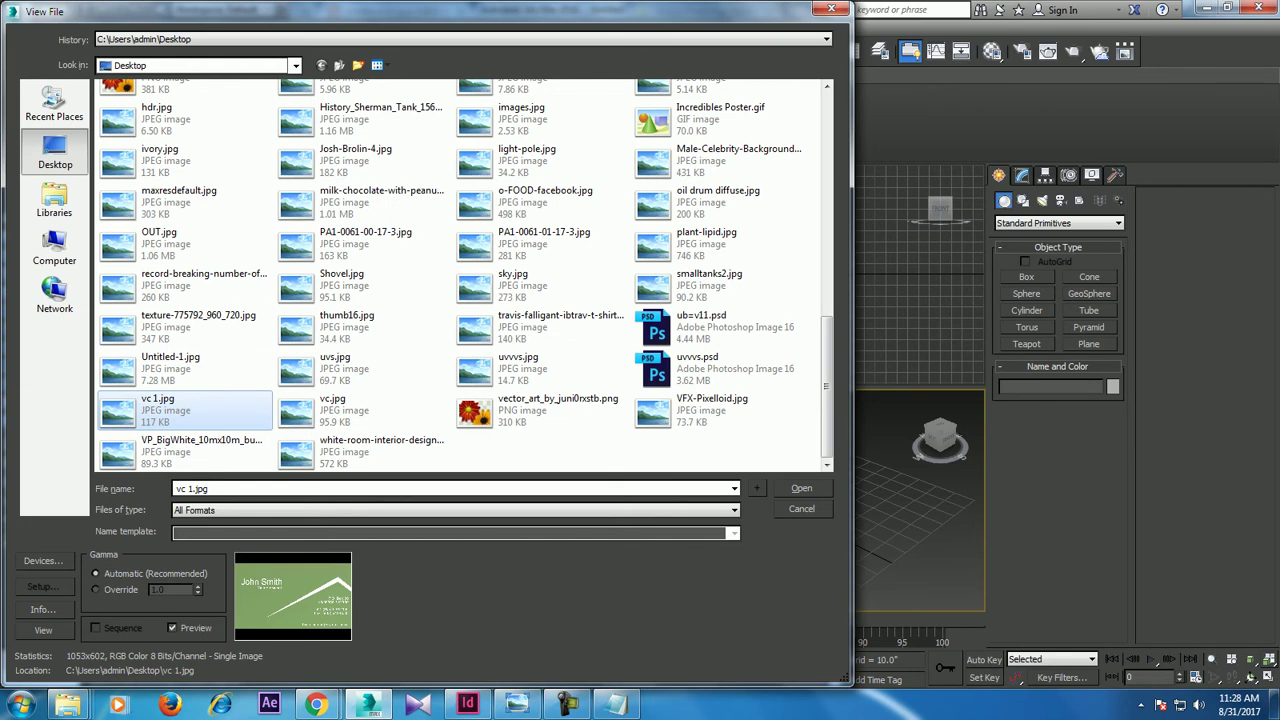
{"action": "scroll", "coordinate": [360, 330], "scroll_direction": "up", "scroll_amount": 10}
{"action": "left_click", "coordinate": [340, 268]}
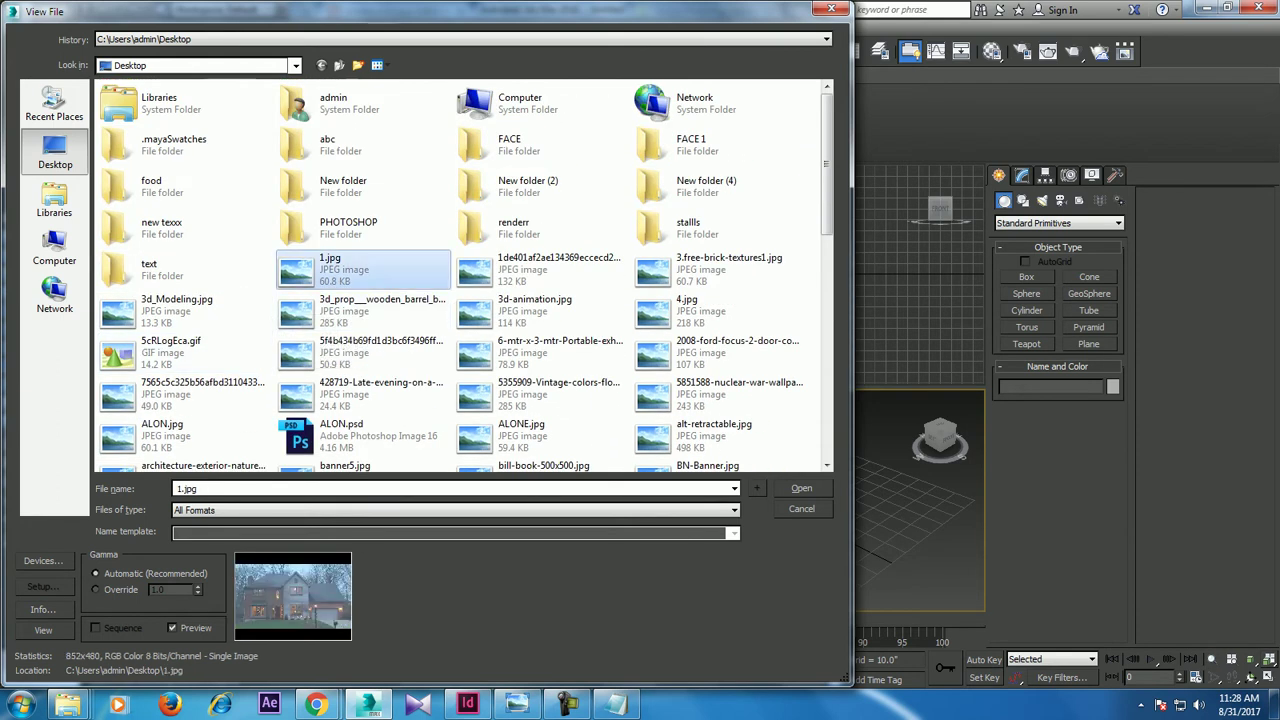
Step: Step through the Desktop image previews and open smalltanks2.jpg as the reference
{"action": "key", "text": "Right"}
{"action": "key", "text": "Right"}
{"action": "key", "text": "Down"}
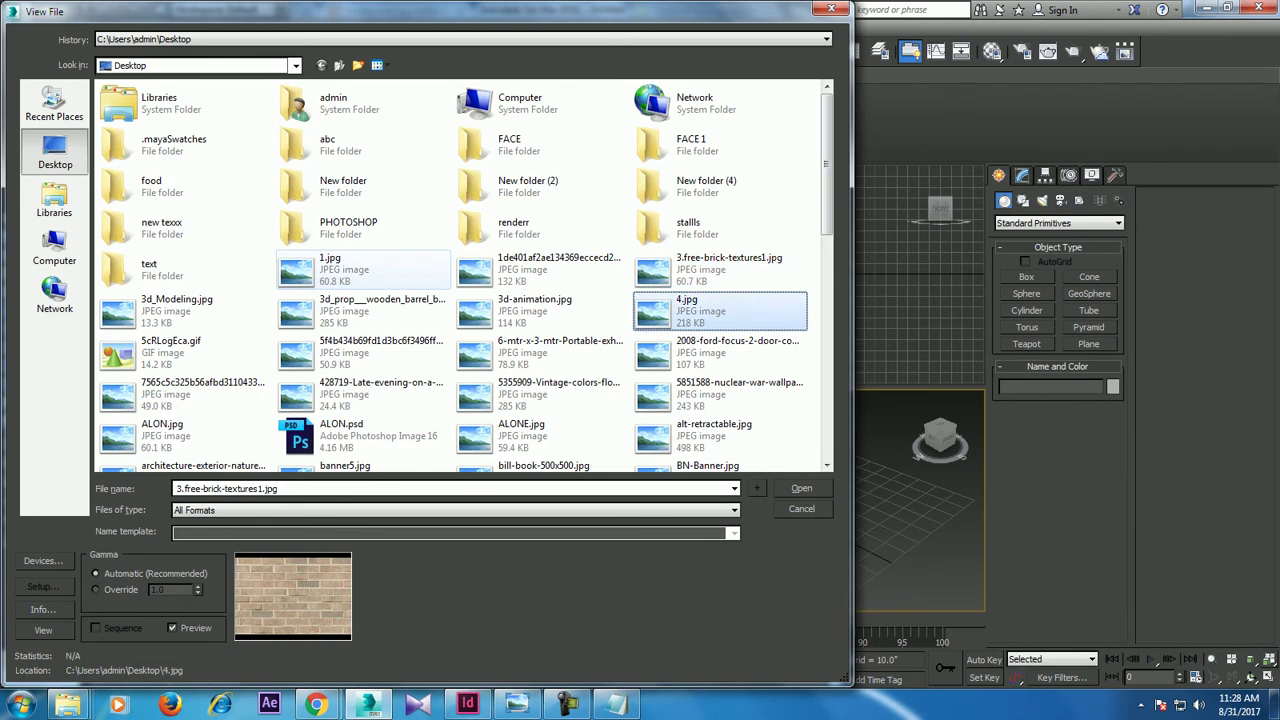
{"action": "key", "text": "Left"}
{"action": "key", "text": "Left"}
{"action": "key", "text": "Left"}
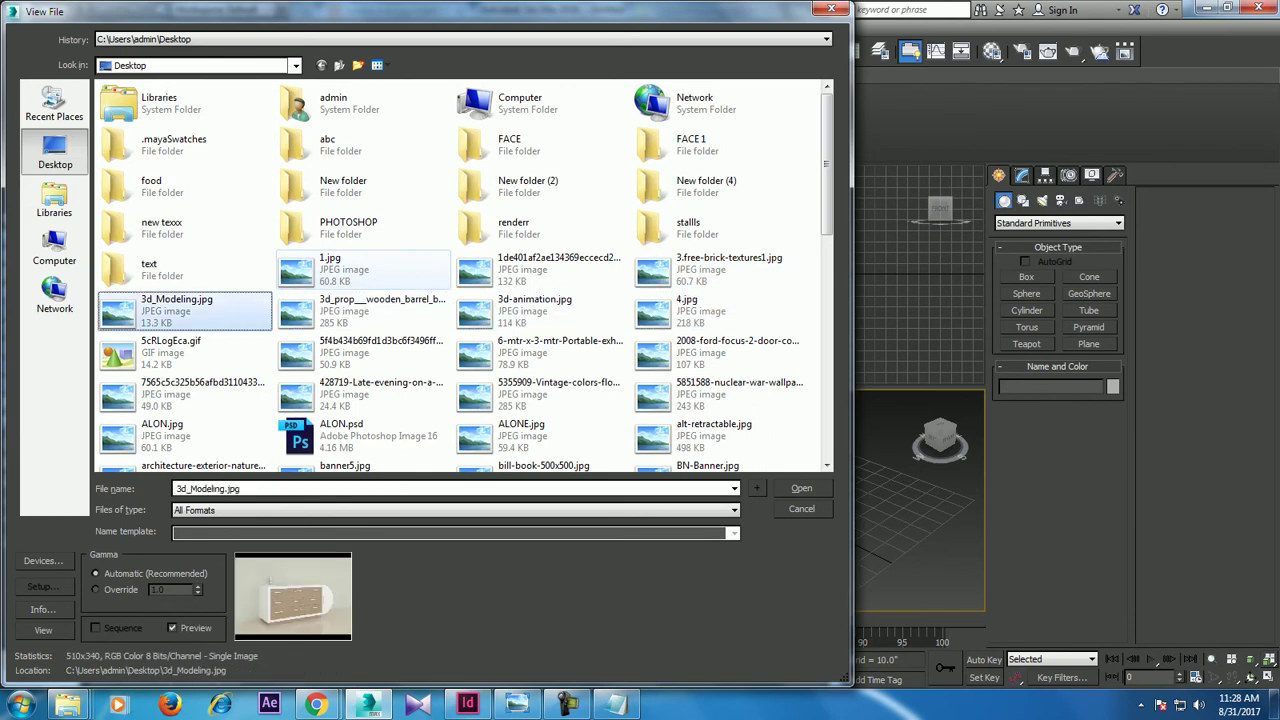
{"action": "key", "text": "Down"}
{"action": "key", "text": "Right"}
{"action": "key", "text": "Right"}
{"action": "key", "text": "Right"}
{"action": "key", "text": "Down"}
{"action": "key", "text": "Left"}
{"action": "key", "text": "Left"}
{"action": "key", "text": "Left"}
{"action": "key", "text": "Down"}
{"action": "key", "text": "Right"}
{"action": "key", "text": "Right"}
{"action": "key", "text": "Right"}
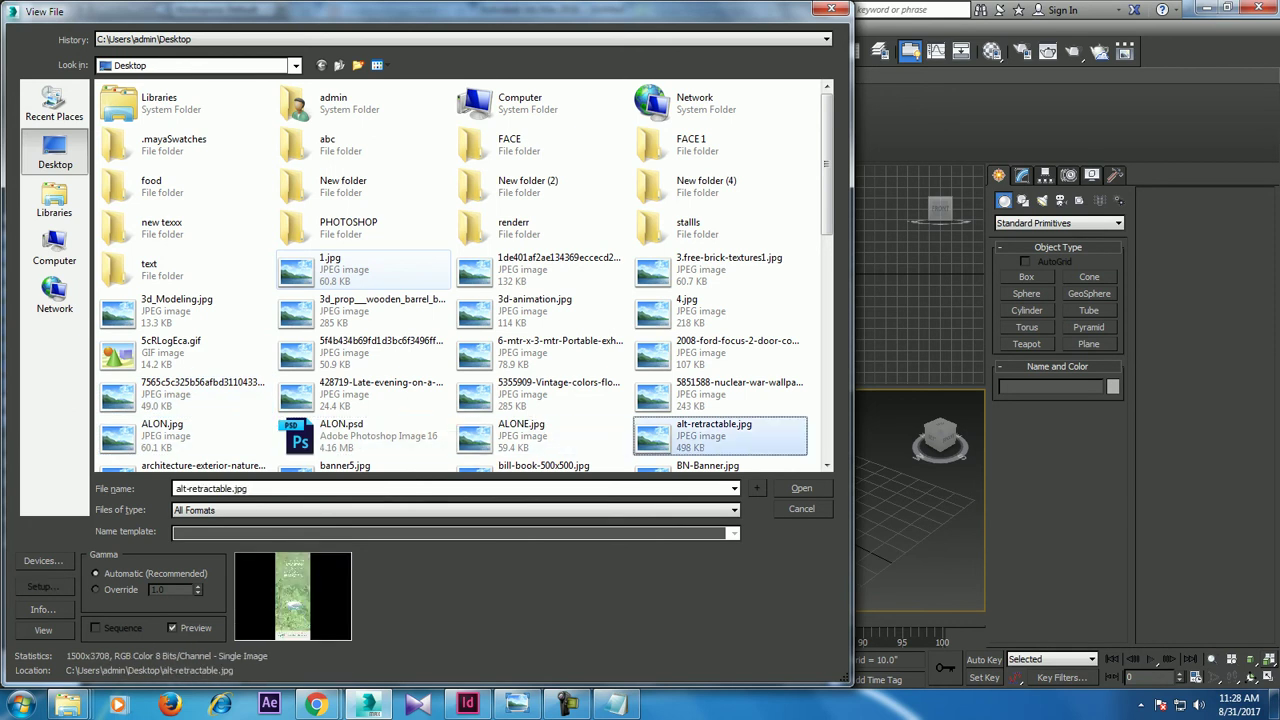
{"action": "key", "text": "Down"}
{"action": "key", "text": "Left"}
{"action": "key", "text": "Left"}
{"action": "key", "text": "Left"}
{"action": "key", "text": "Down"}
{"action": "key", "text": "Right"}
{"action": "key", "text": "Right"}
{"action": "key", "text": "Right"}
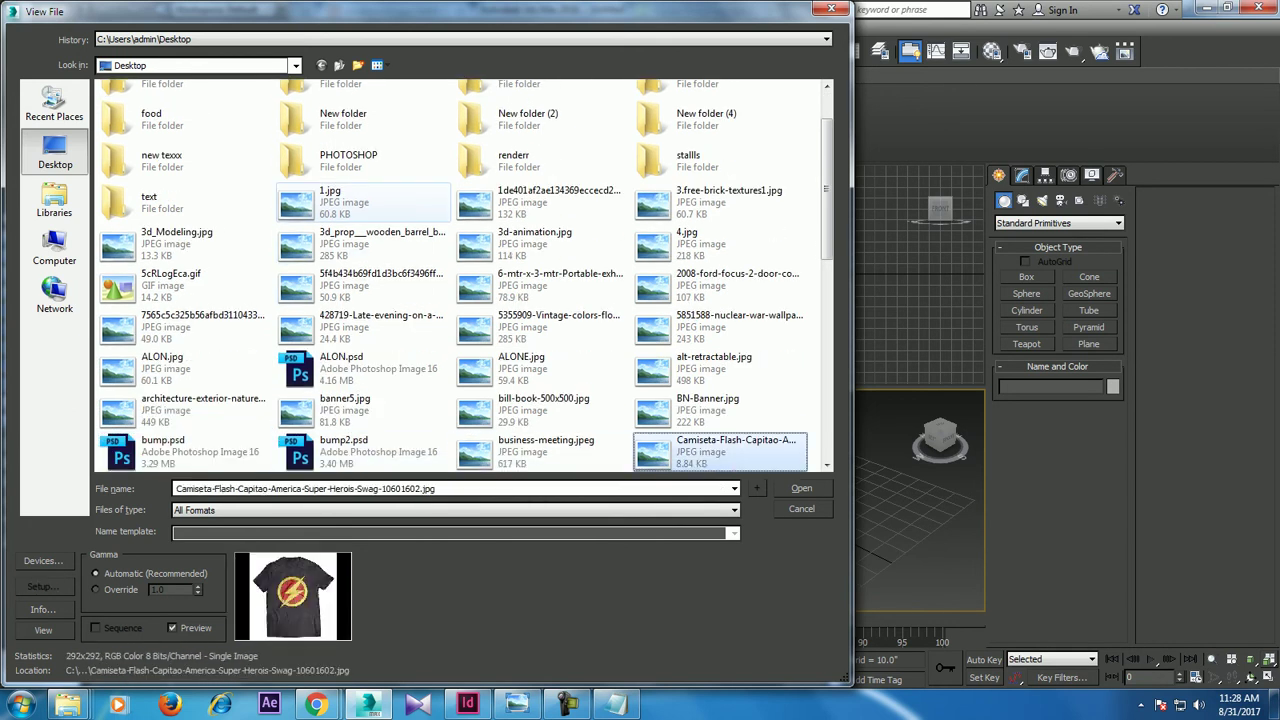
{"action": "key", "text": "Down"}
{"action": "key", "text": "Left"}
{"action": "key", "text": "Left"}
{"action": "key", "text": "Left"}
{"action": "key", "text": "Down"}
{"action": "key", "text": "Right"}
{"action": "key", "text": "Right"}
{"action": "key", "text": "Right"}
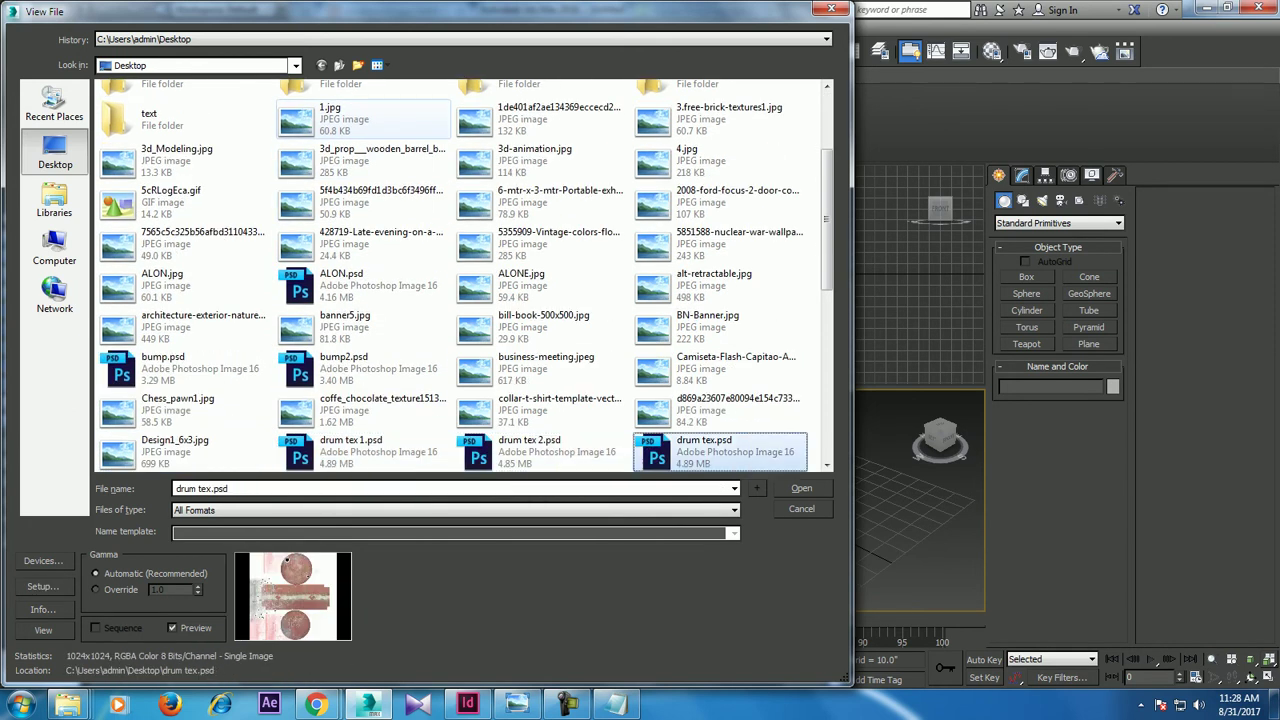
{"action": "key", "text": "Down"}
{"action": "key", "text": "Left"}
{"action": "key", "text": "Left"}
{"action": "key", "text": "Left"}
{"action": "key", "text": "Down"}
{"action": "key", "text": "Right"}
{"action": "key", "text": "Right"}
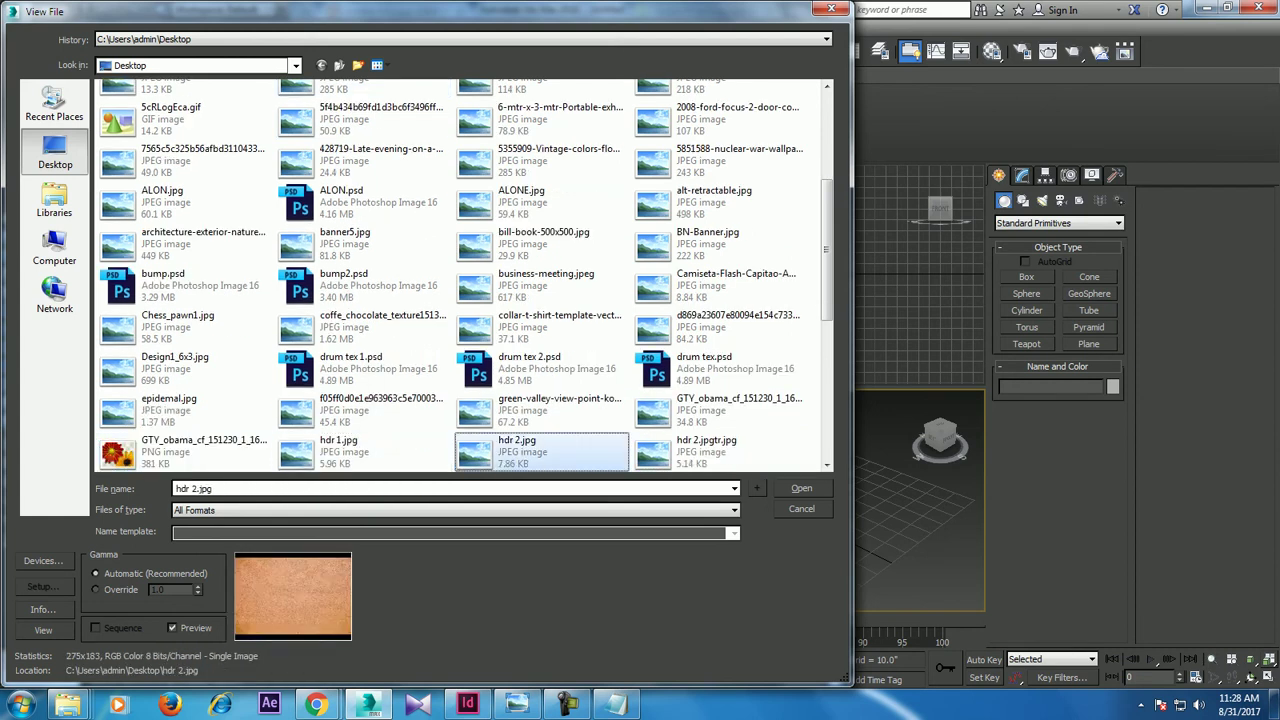
{"action": "key", "text": "Right"}
{"action": "key", "text": "Down"}
{"action": "key", "text": "Left"}
{"action": "key", "text": "Left"}
{"action": "key", "text": "Left"}
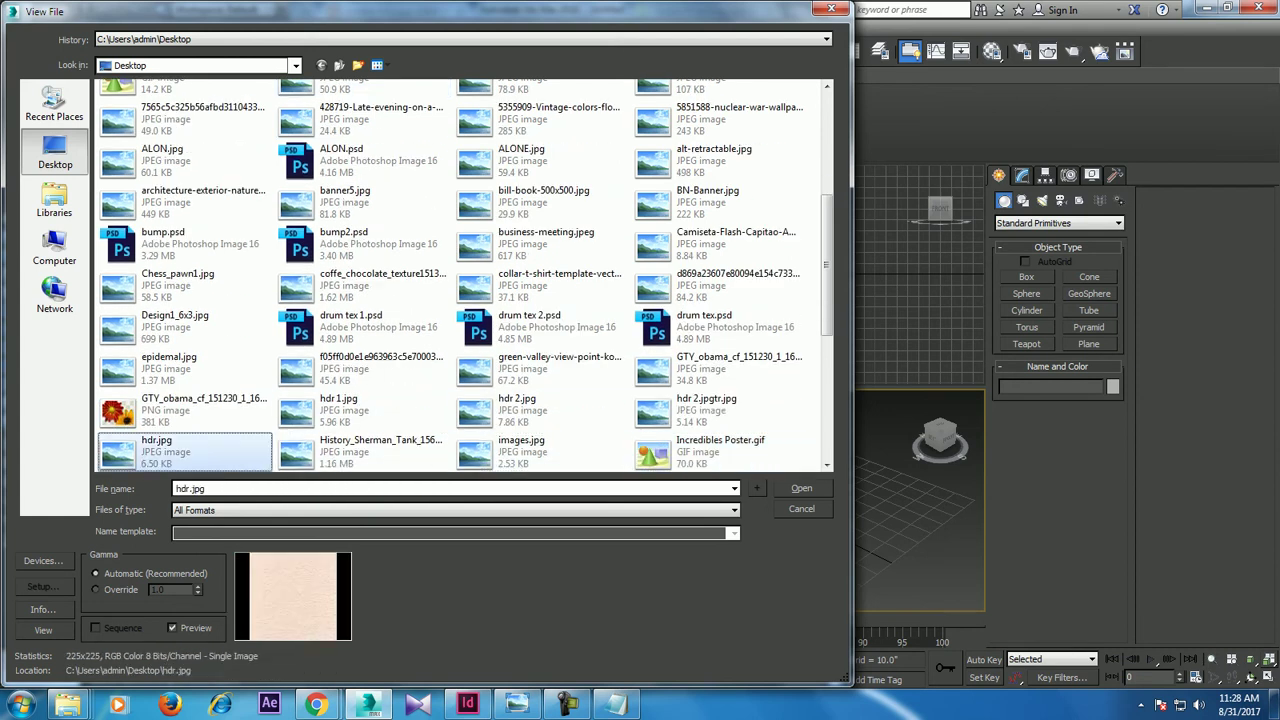
{"action": "key", "text": "Down"}
{"action": "key", "text": "Right"}
{"action": "key", "text": "Right"}
{"action": "key", "text": "Right"}
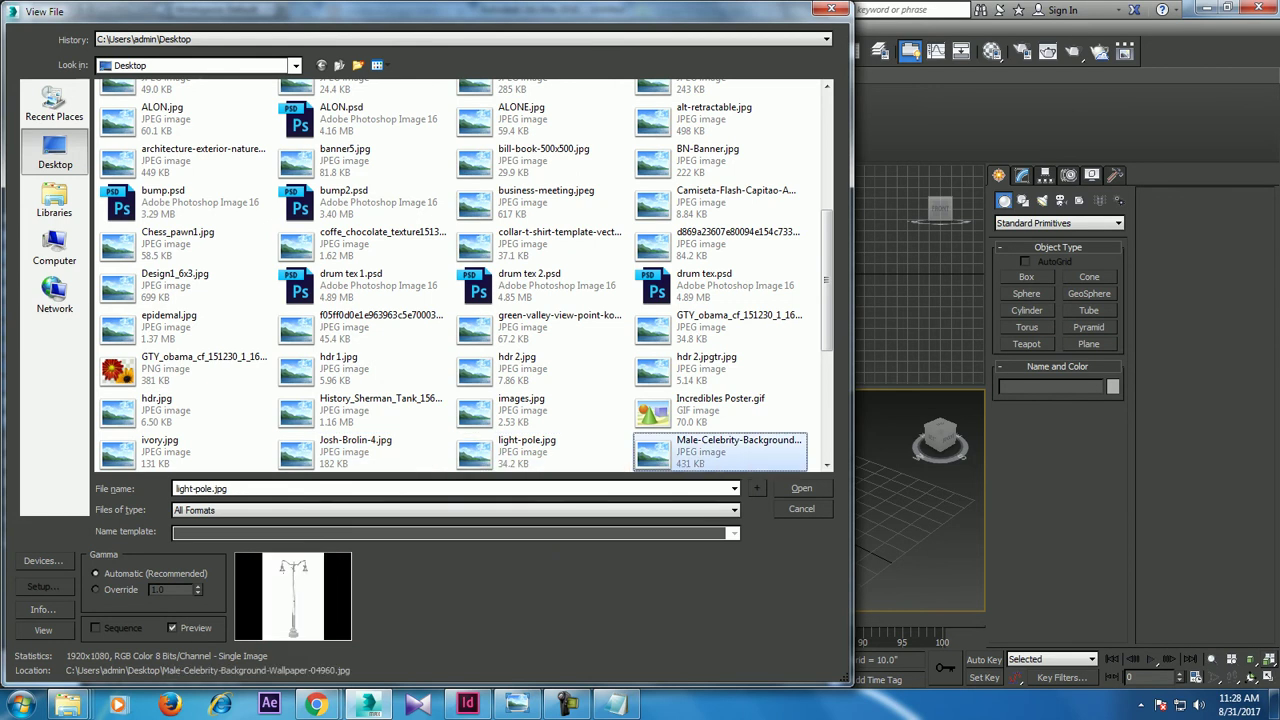
{"action": "key", "text": "Down"}
{"action": "key", "text": "Left"}
{"action": "key", "text": "Left"}
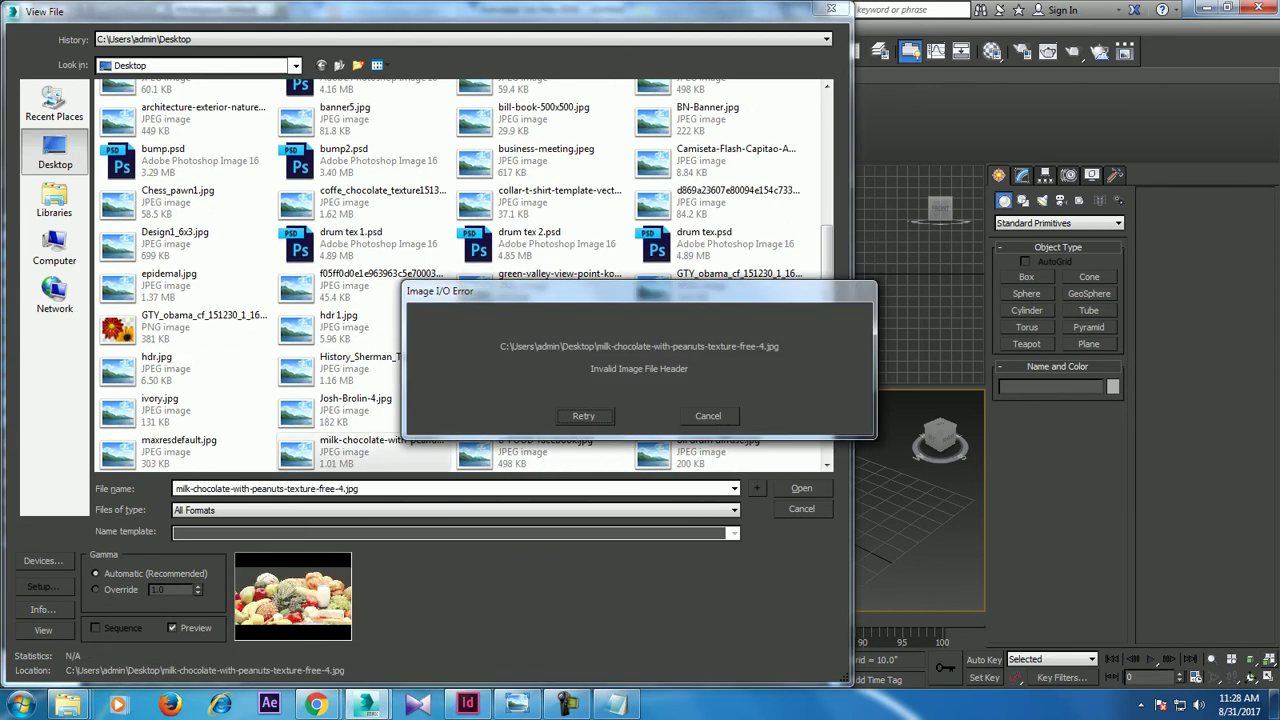
{"action": "key", "text": "Escape"}
{"action": "key", "text": "Left"}
{"action": "key", "text": "Down"}
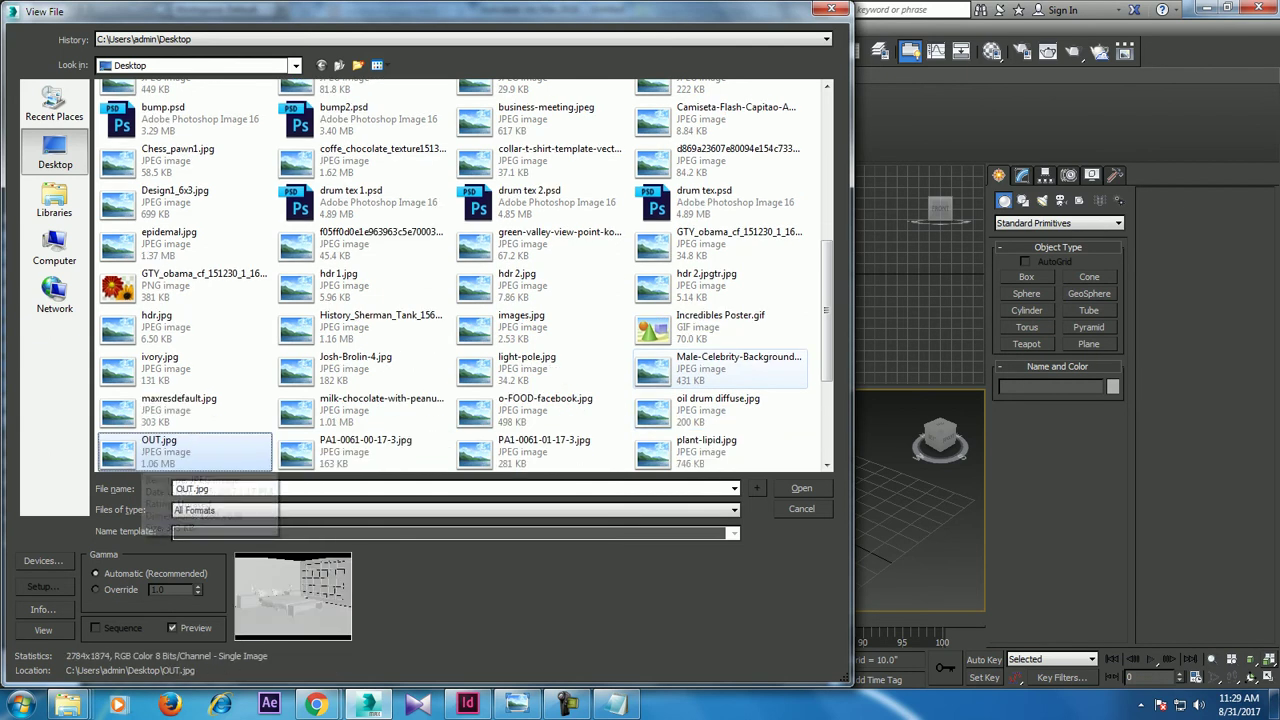
{"action": "key", "text": "Right"}
{"action": "key", "text": "Right"}
{"action": "key", "text": "Right"}
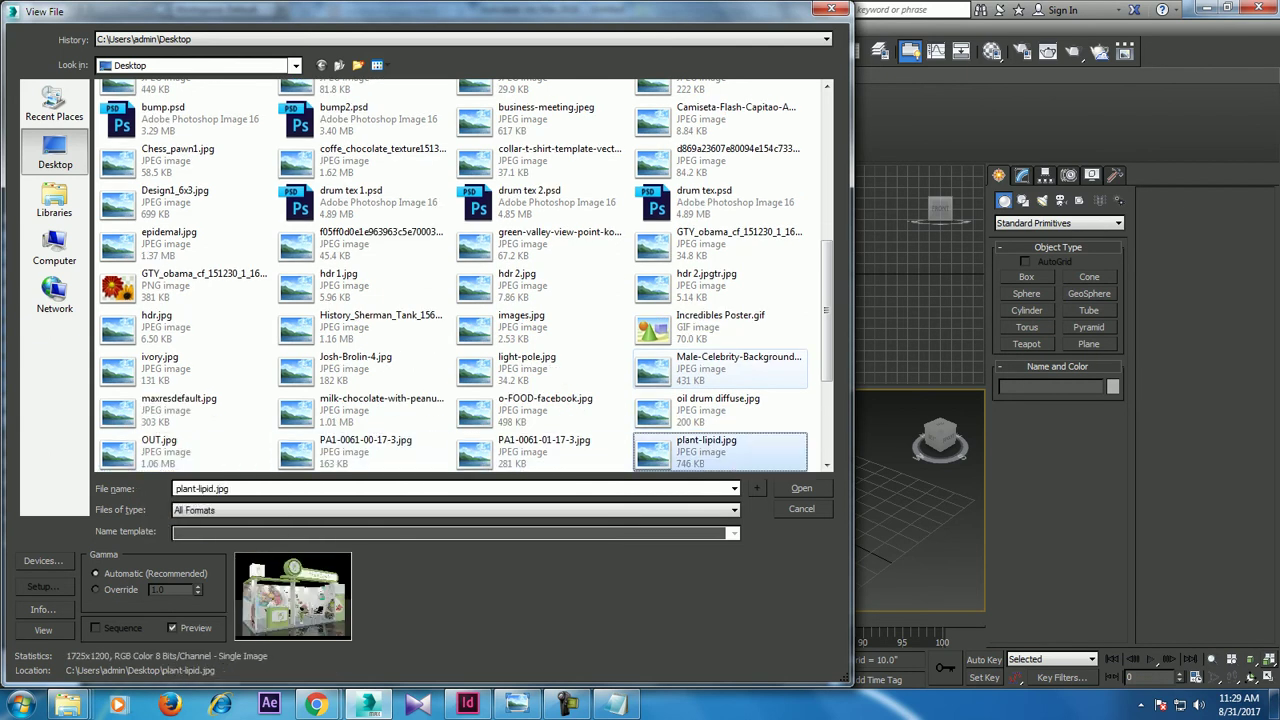
{"action": "key", "text": "Down"}
{"action": "key", "text": "Left"}
{"action": "key", "text": "Right"}
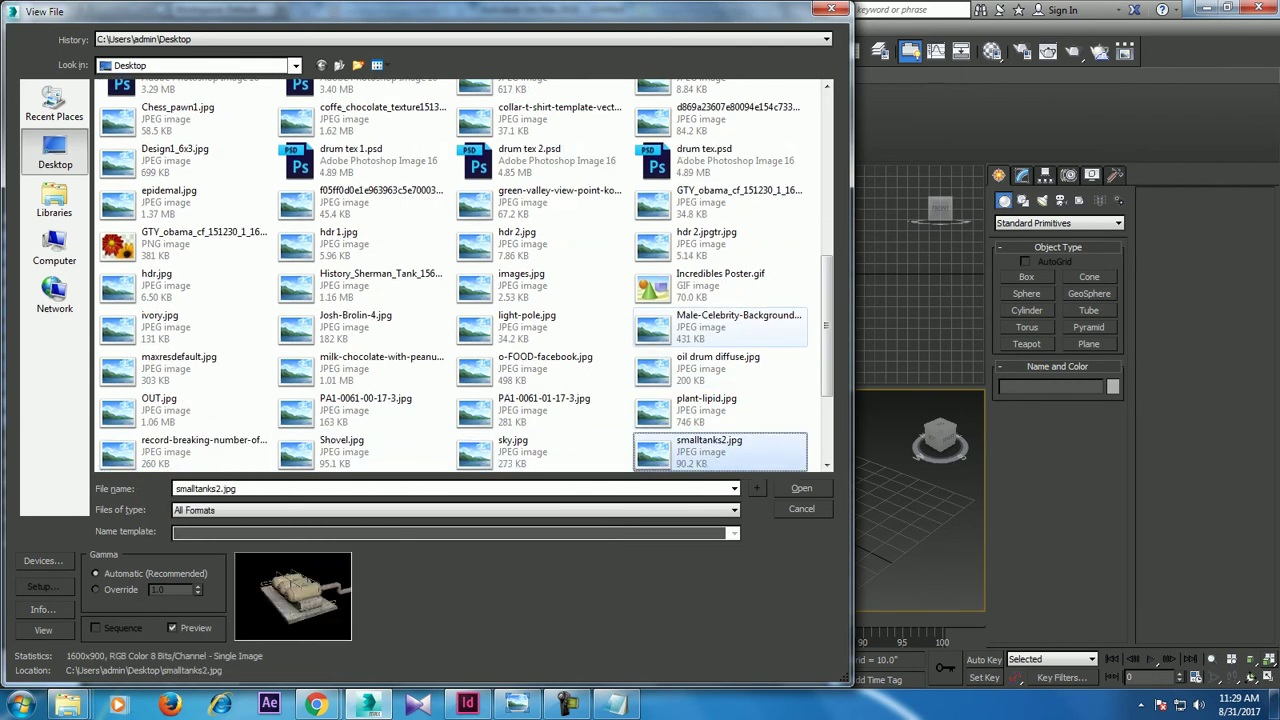
{"action": "key", "text": "Return"}
Step: Move the reference image window aside and maximize the Perspective view
{"action": "left_click_drag", "start_coordinate": [760, 171], "coordinate": [367, 92]}
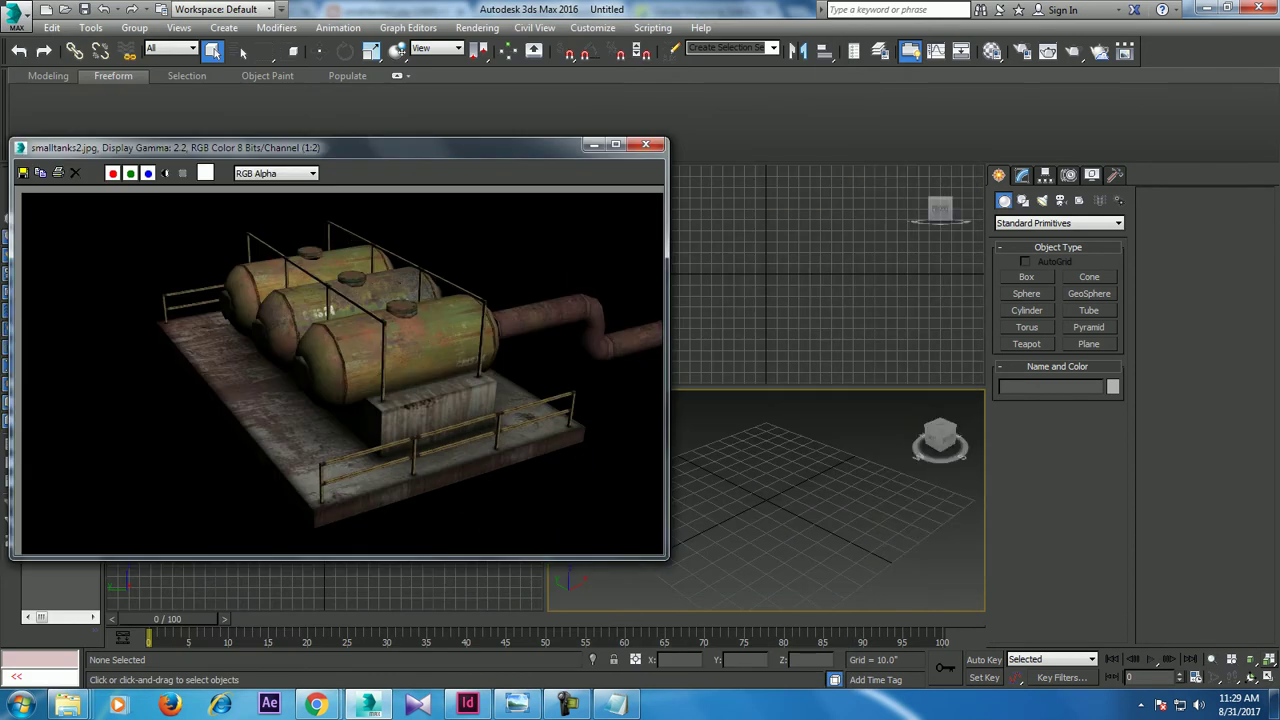
{"action": "key", "text": "w"}
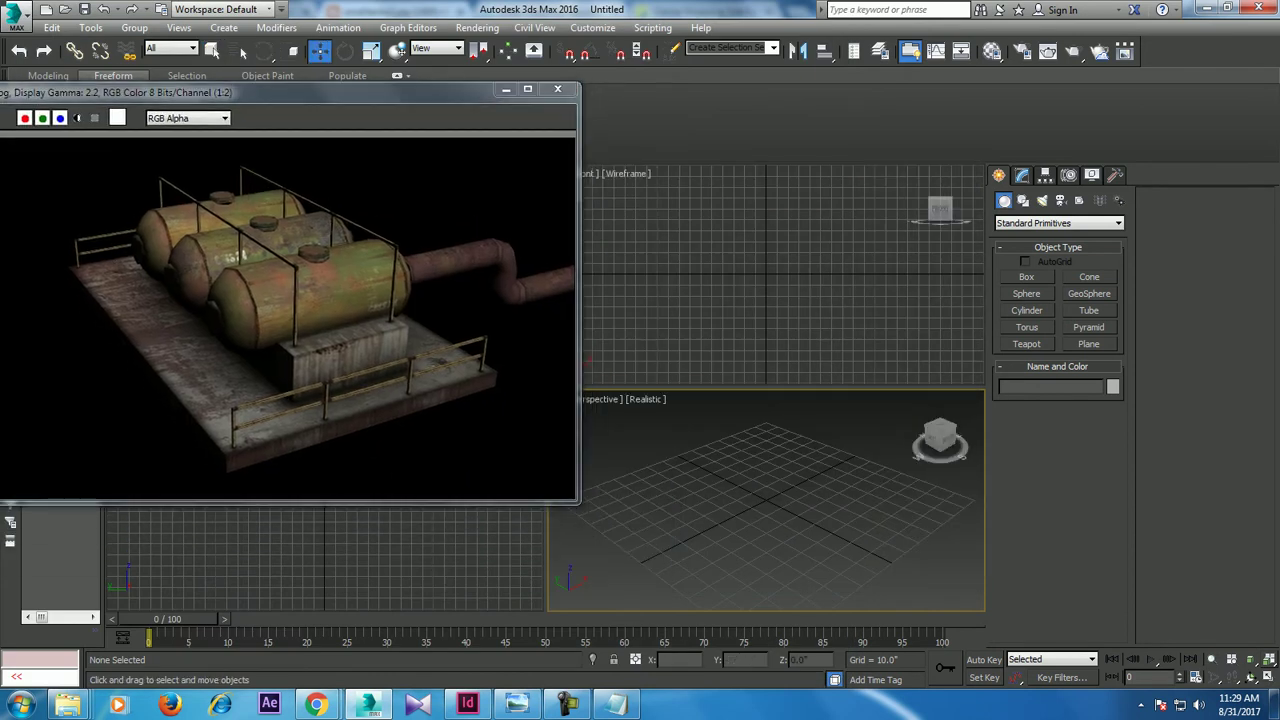
{"action": "key", "text": "alt+w"}
{"action": "mouse_move", "coordinate": [700, 400]}
{"action": "middle_mouse_down", "text": "alt"}
{"action": "mouse_move", "coordinate": [660, 330]}
{"action": "mouse_move", "coordinate": [700, 340]}
{"action": "middle_mouse_up", "text": "alt"}
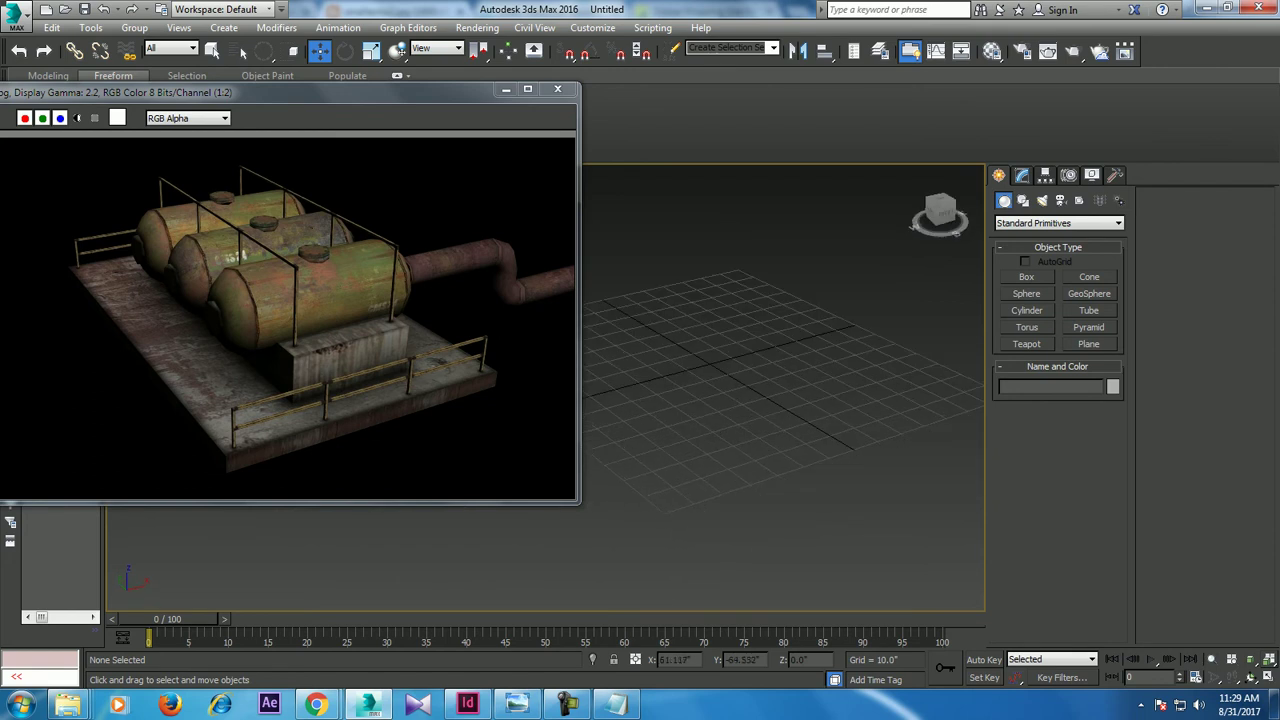
Step: Draw a large Plane in the Perspective view as the platform base
{"action": "left_click", "coordinate": [1089, 344]}
{"action": "middle_click_drag", "start_coordinate": [750, 380], "coordinate": [780, 370], "text": "alt"}
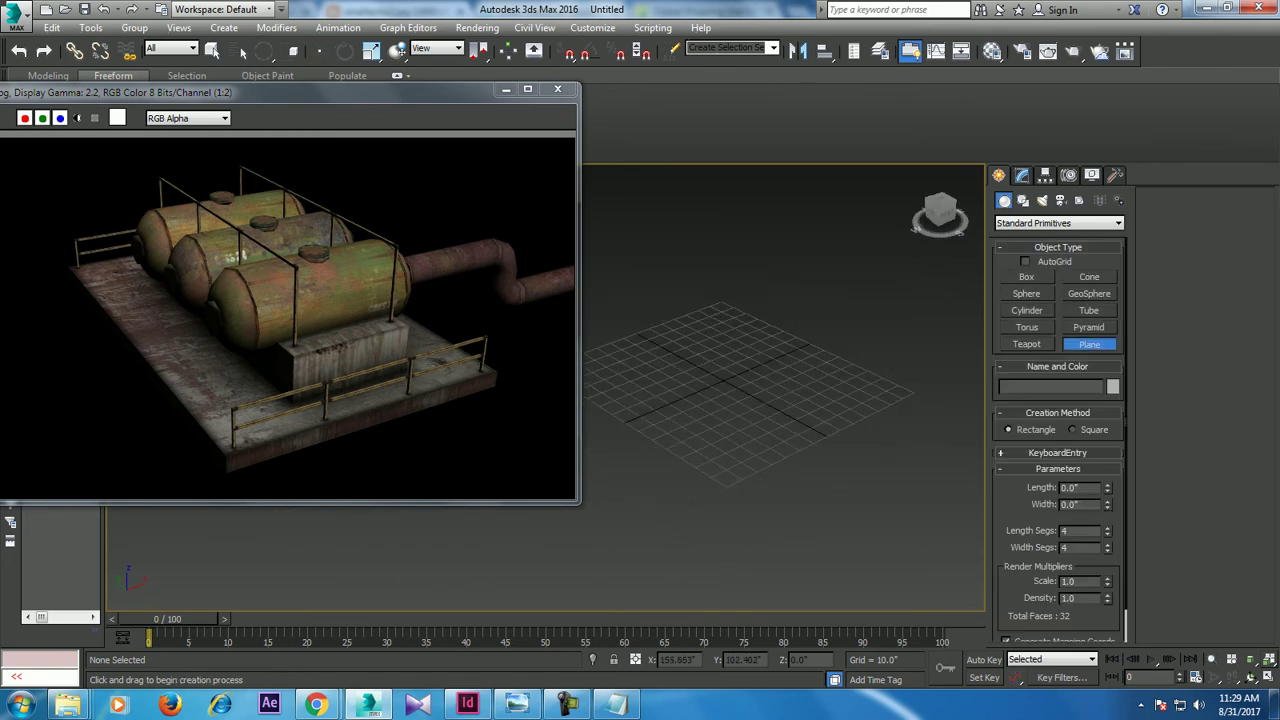
{"action": "left_click_drag", "start_coordinate": [700, 240], "coordinate": [805, 605]}
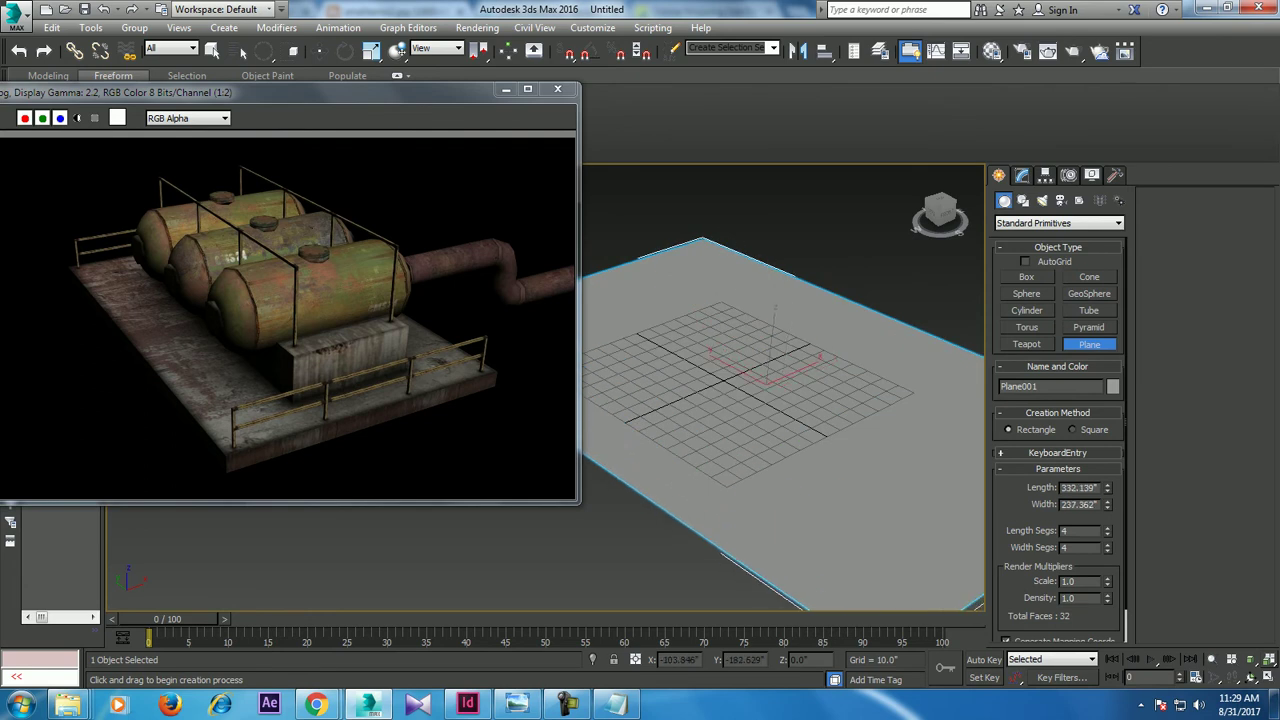
{"action": "right_click", "coordinate": [765, 372]}
{"action": "scroll", "coordinate": [780, 400], "scroll_direction": "down", "scroll_amount": 1}
{"action": "scroll", "coordinate": [780, 400], "scroll_direction": "down", "scroll_amount": 1}
{"action": "scroll", "coordinate": [780, 400], "scroll_direction": "down", "scroll_amount": 2}
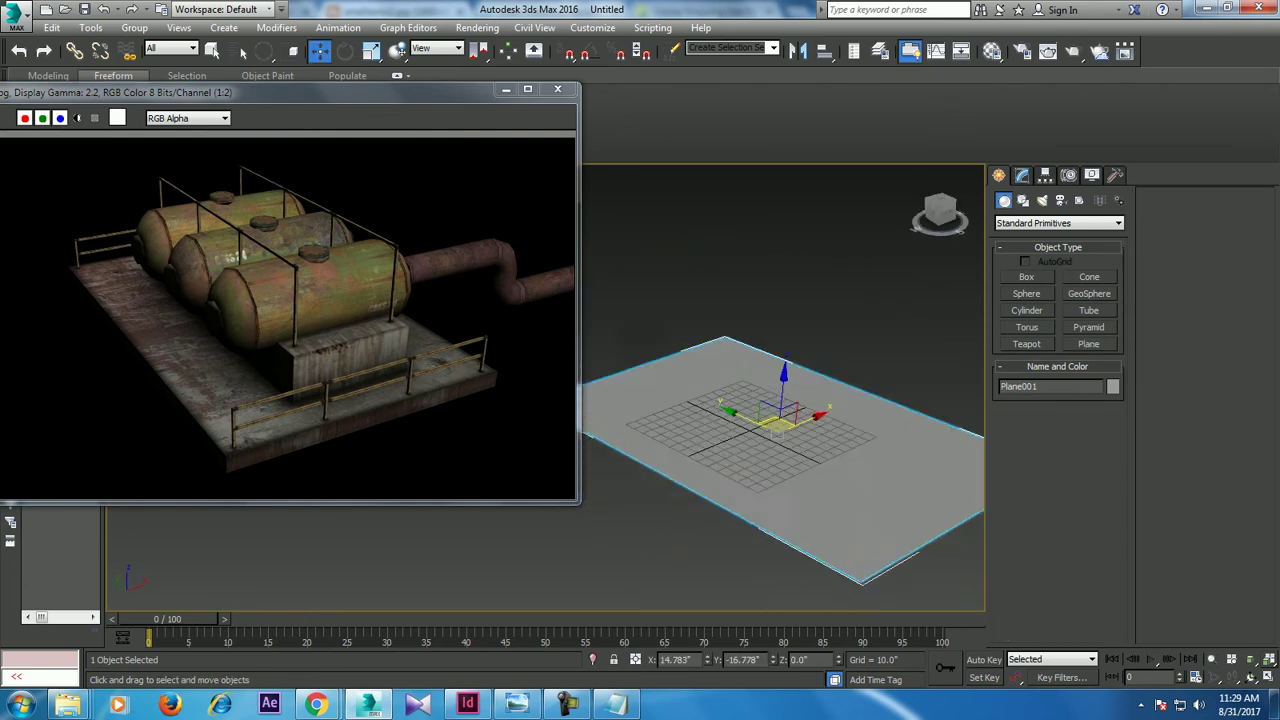
{"action": "scroll", "coordinate": [780, 400], "scroll_direction": "down", "scroll_amount": 1}
Step: Maximize the Front viewport and pan the world origin toward the view centre
{"action": "left_click", "coordinate": [1027, 277]}
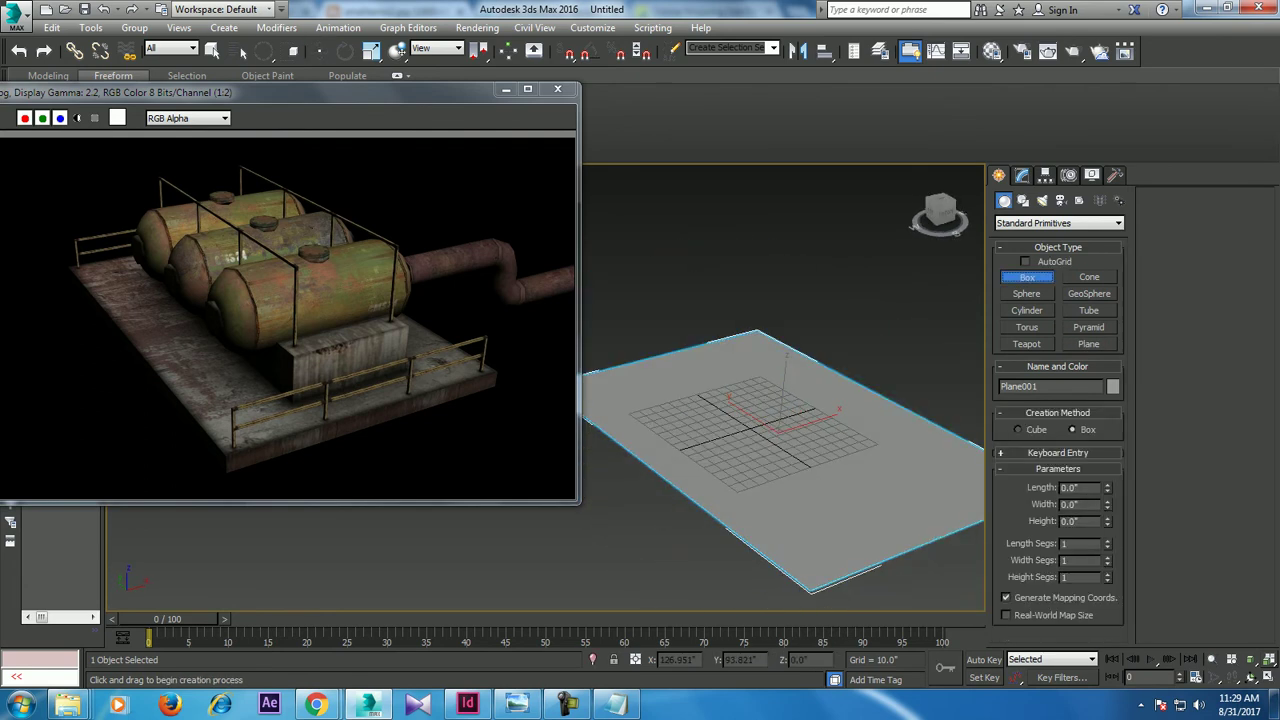
{"action": "key", "text": "w"}
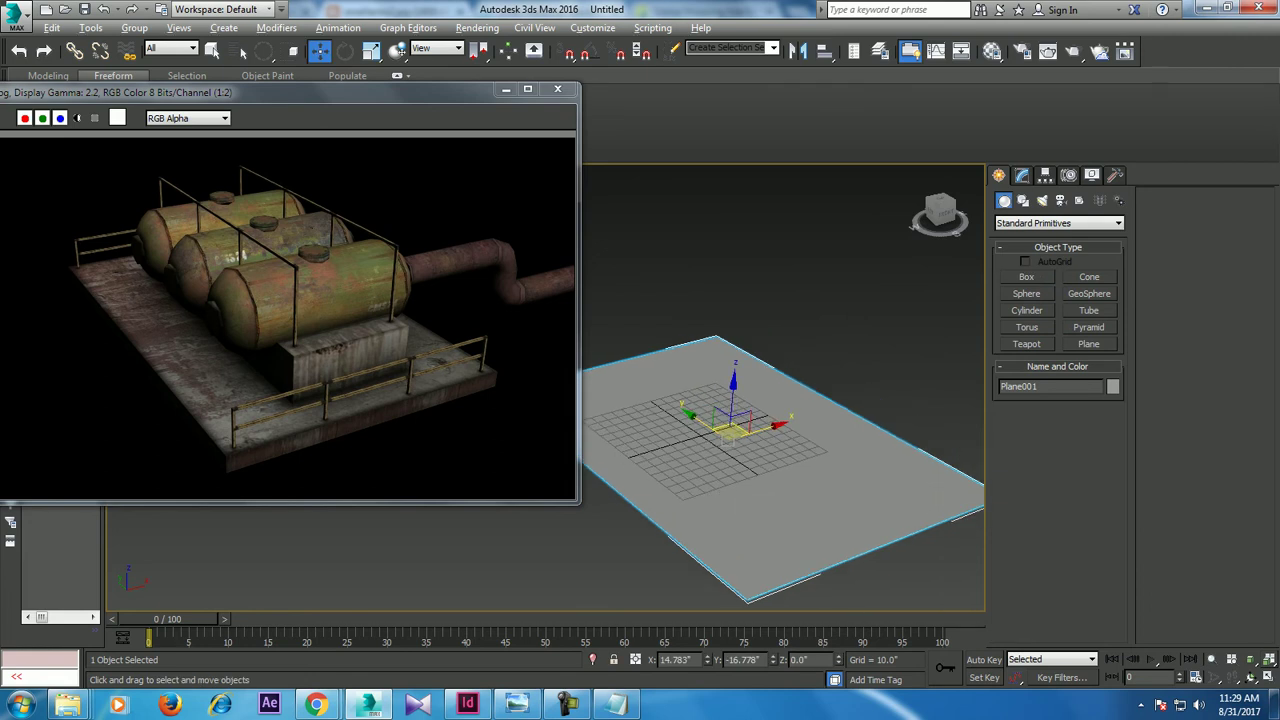
{"action": "key", "text": "alt+w"}
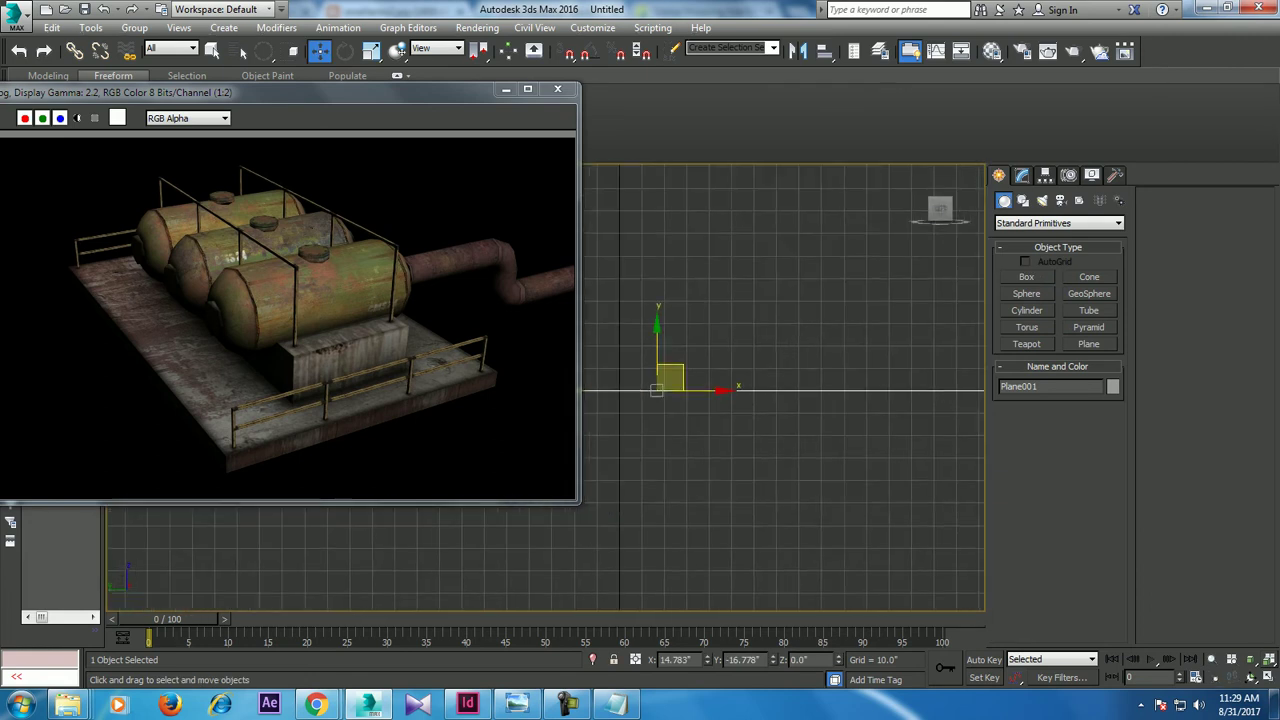
{"action": "left_click", "coordinate": [778, 263]}
{"action": "key", "text": "alt+w"}
{"action": "key", "text": "alt+w"}
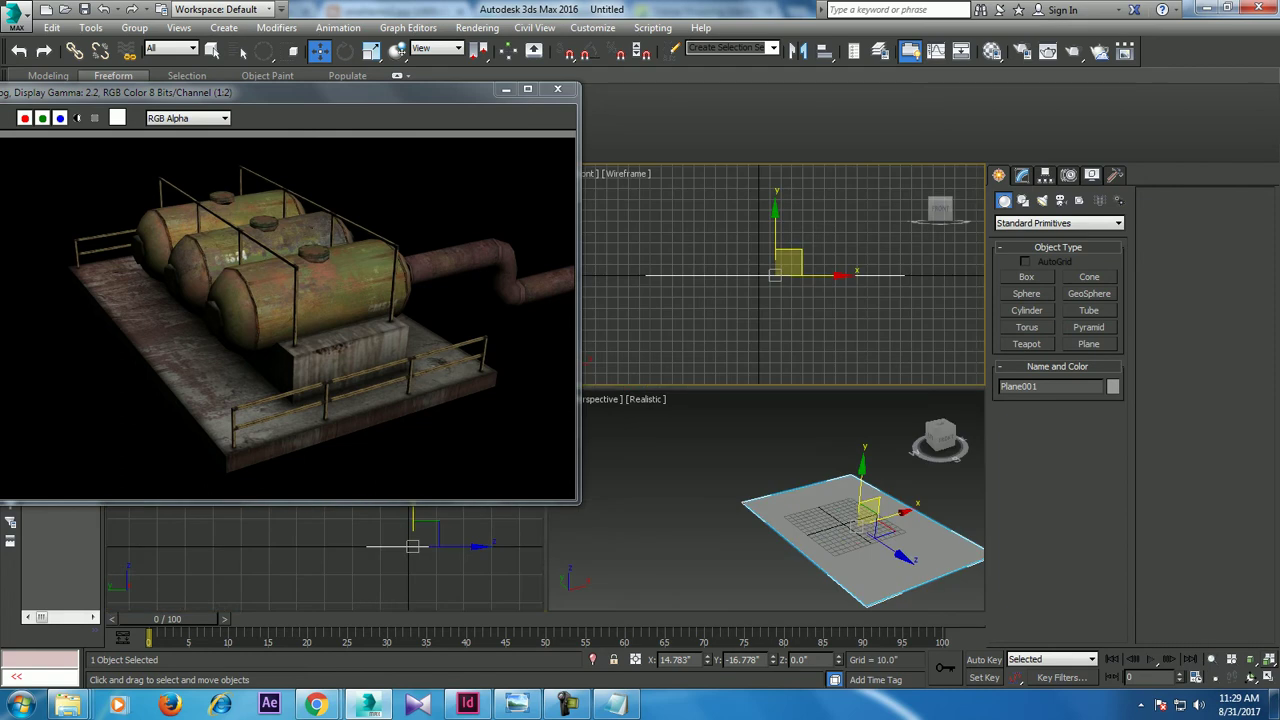
{"action": "key", "text": "alt+w"}
{"action": "mouse_move", "coordinate": [600, 440]}
{"action": "middle_mouse_down"}
{"action": "mouse_move", "coordinate": [860, 395]}
{"action": "mouse_move", "coordinate": [800, 415]}
{"action": "middle_mouse_up"}
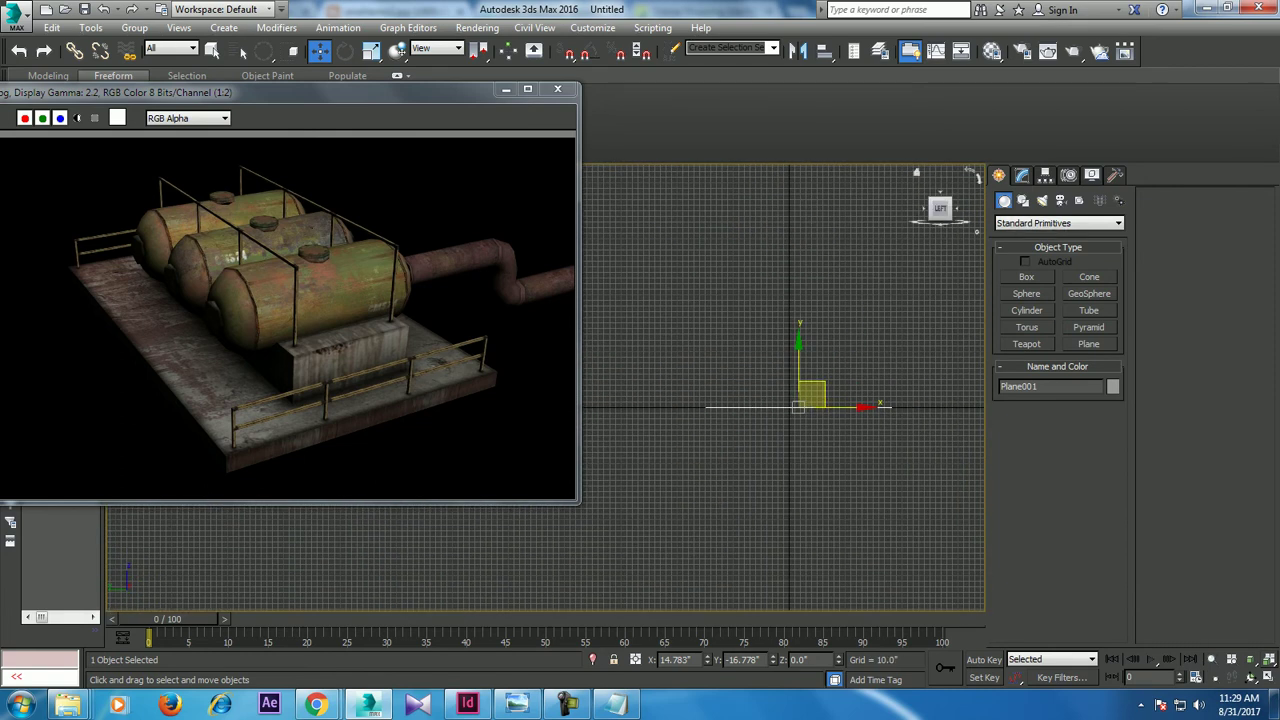
{"action": "middle_click_drag", "start_coordinate": [800, 400], "coordinate": [750, 400]}
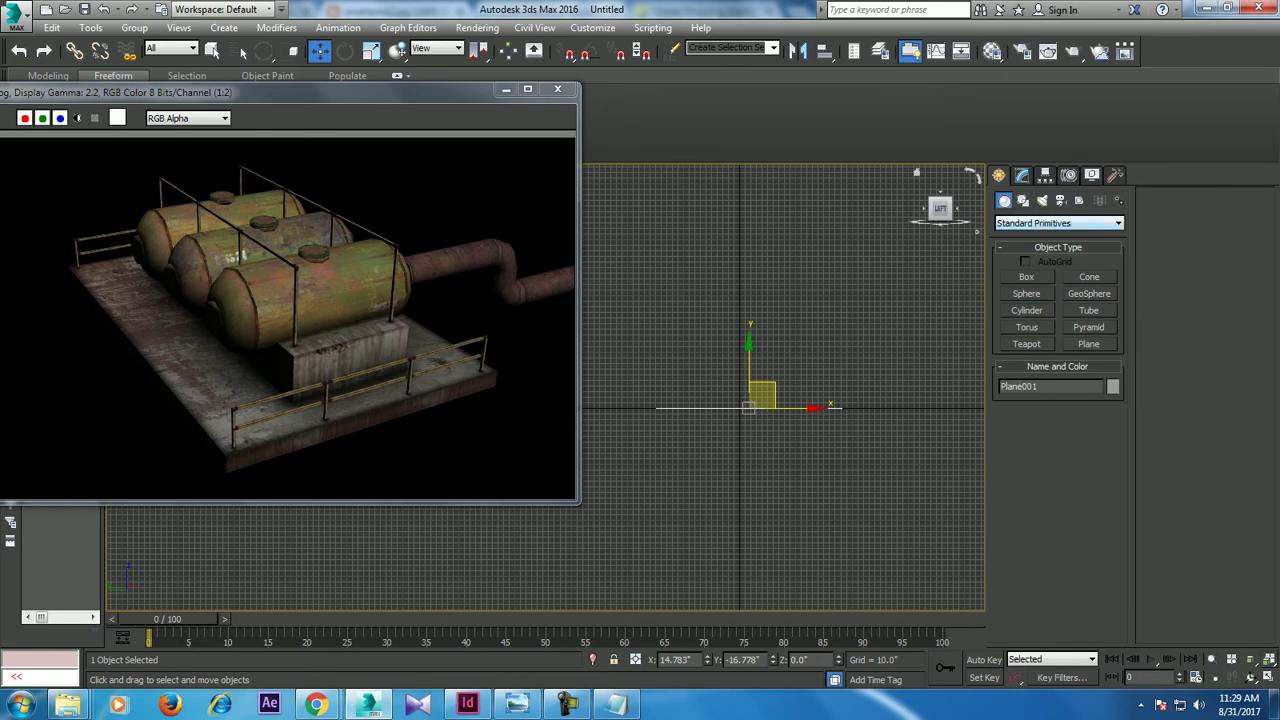
Step: Switch to AEC Extended and draw a Railing along the plane's near right edge
{"action": "left_click", "coordinate": [1058, 223]}
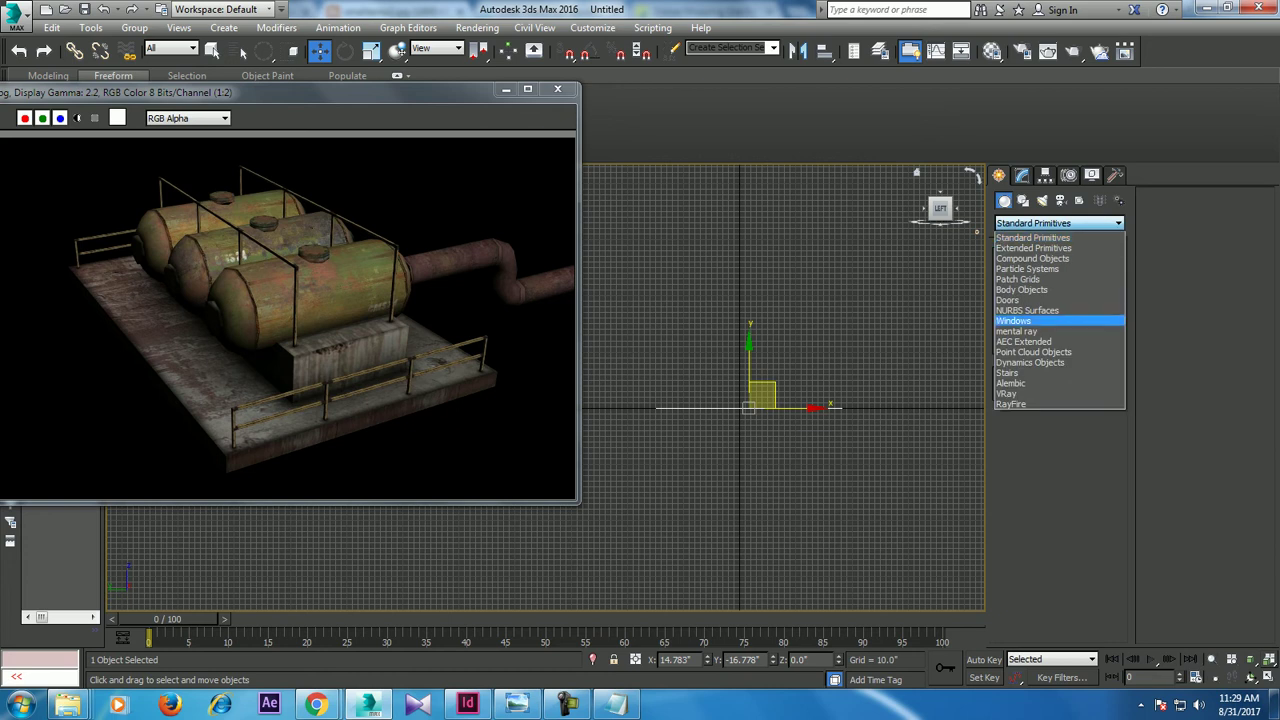
{"action": "left_click", "coordinate": [1023, 341]}
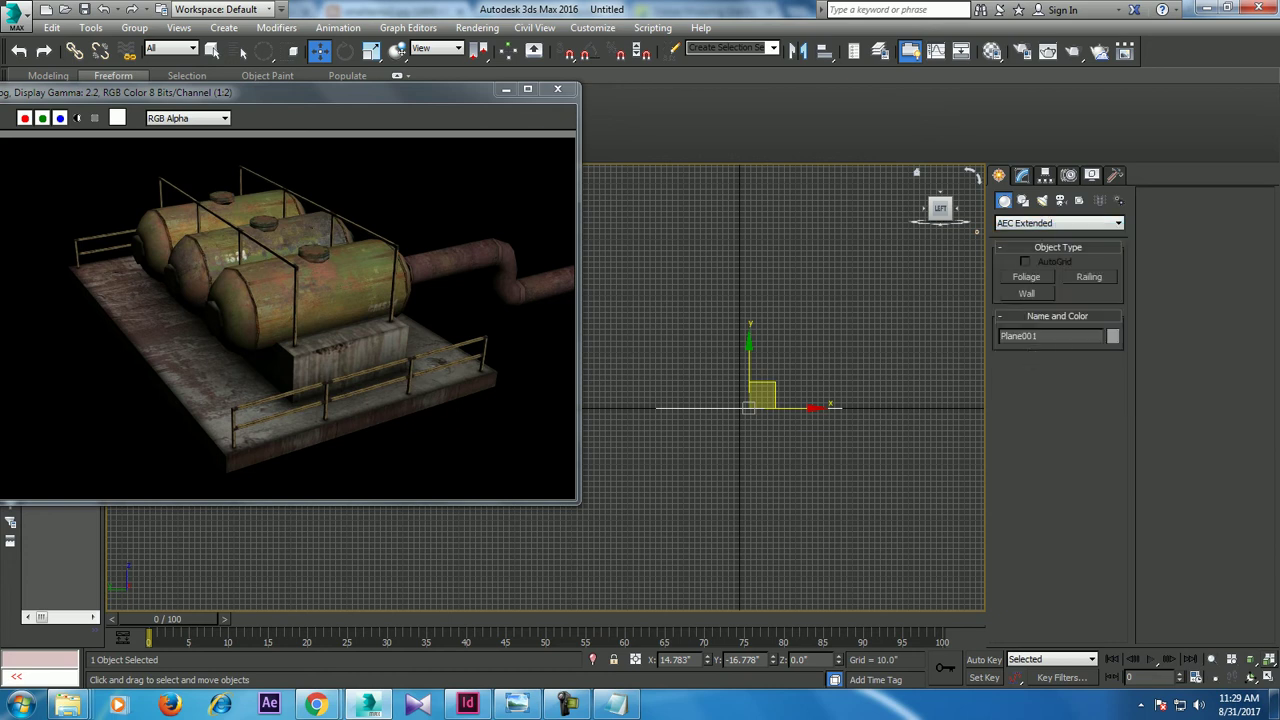
{"action": "left_click", "coordinate": [1089, 277]}
{"action": "mouse_move", "coordinate": [656, 409]}
{"action": "left_mouse_down"}
{"action": "mouse_move", "coordinate": [858, 421]}
{"action": "mouse_move", "coordinate": [840, 408]}
{"action": "left_mouse_up"}
{"action": "right_click", "coordinate": [840, 408]}
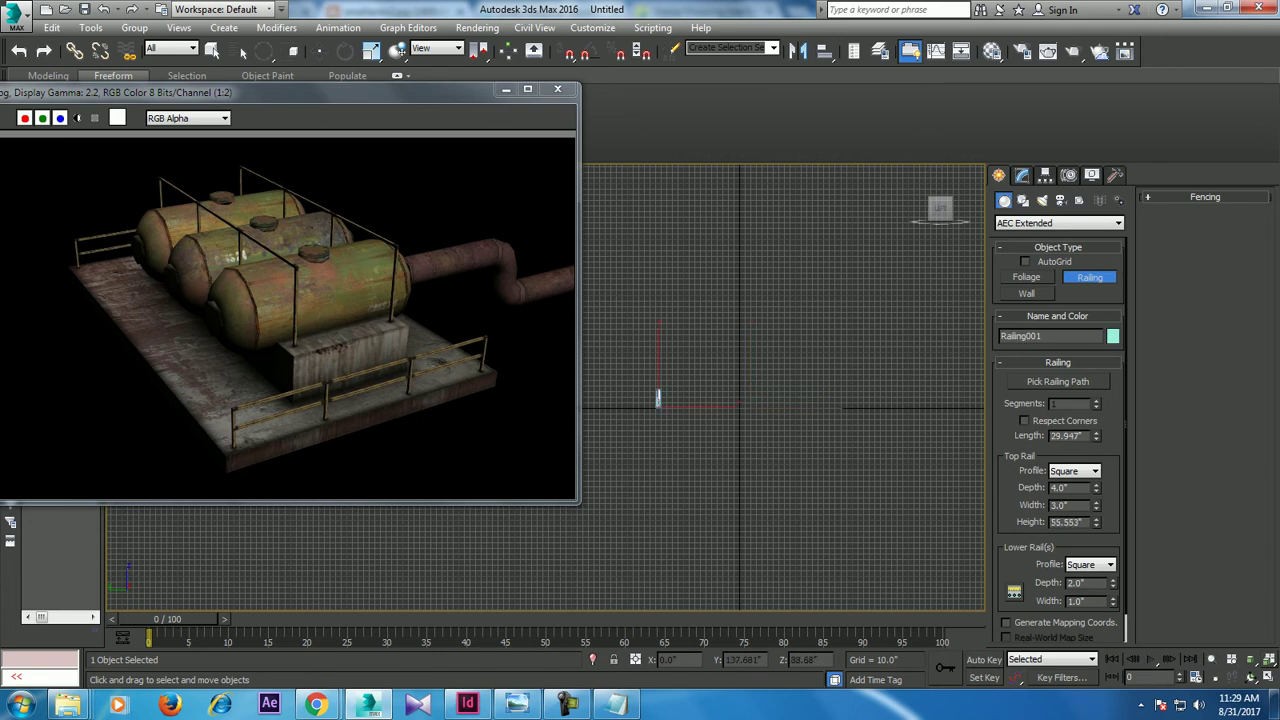
{"action": "key", "text": "alt+w"}
{"action": "key", "text": "alt+w"}
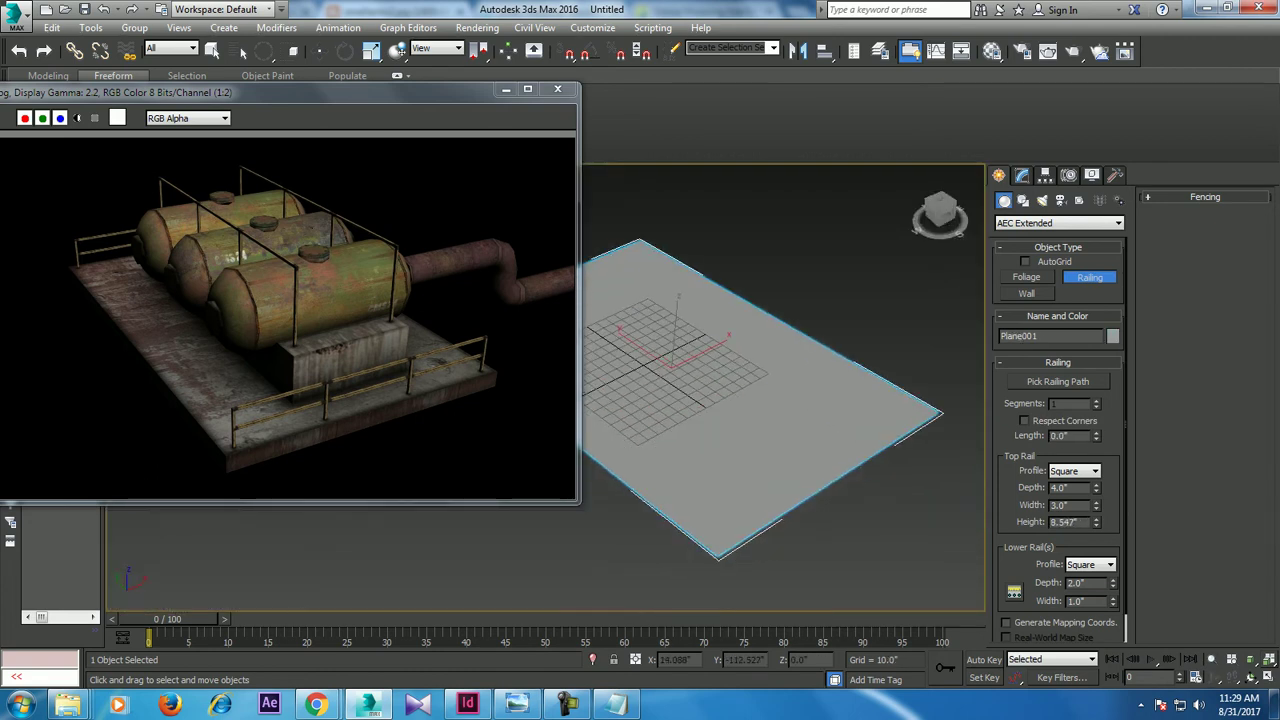
{"action": "left_click_drag", "start_coordinate": [716, 548], "coordinate": [936, 411]}
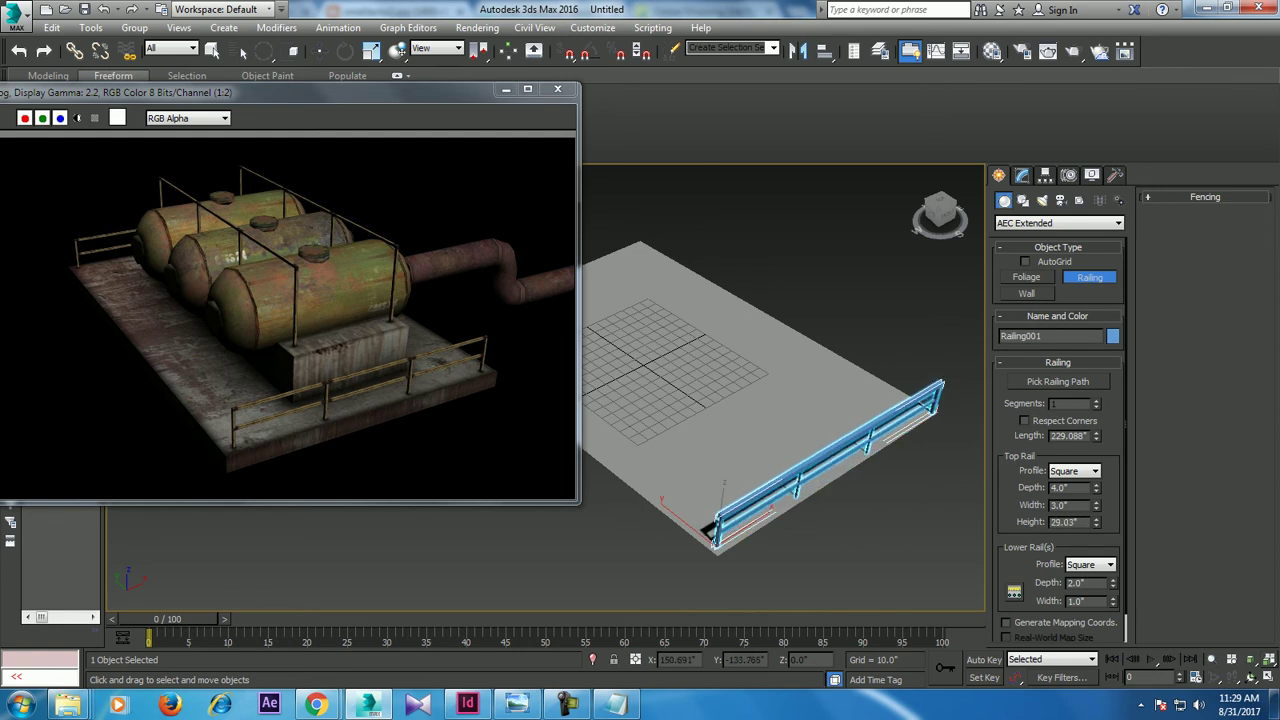
{"action": "right_click", "coordinate": [780, 450]}
Step: Shift-move a copy of the railing to the platform's opposite edge
{"action": "middle_click_drag", "start_coordinate": [780, 450], "coordinate": [760, 420], "text": "alt"}
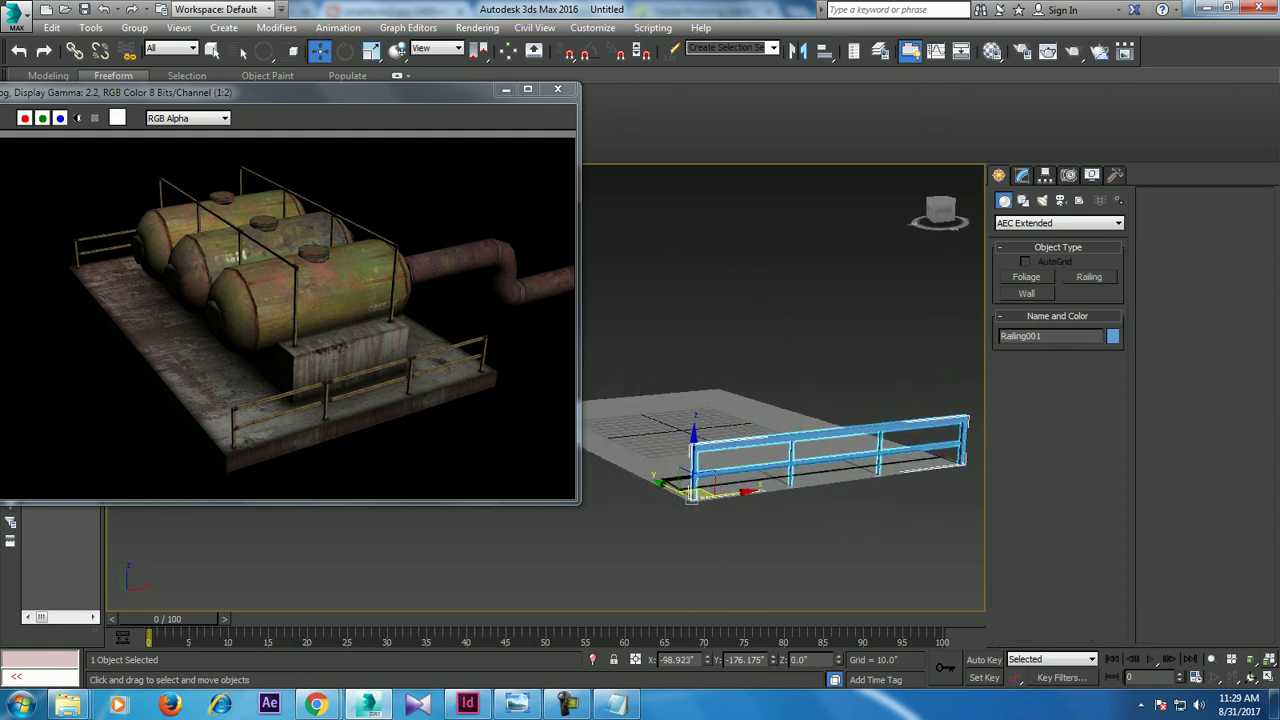
{"action": "scroll", "coordinate": [780, 450], "scroll_direction": "up", "scroll_amount": 5}
{"action": "scroll", "coordinate": [645, 515], "scroll_direction": "up", "scroll_amount": 2}
{"action": "scroll", "coordinate": [647, 517], "scroll_direction": "down", "scroll_amount": 3}
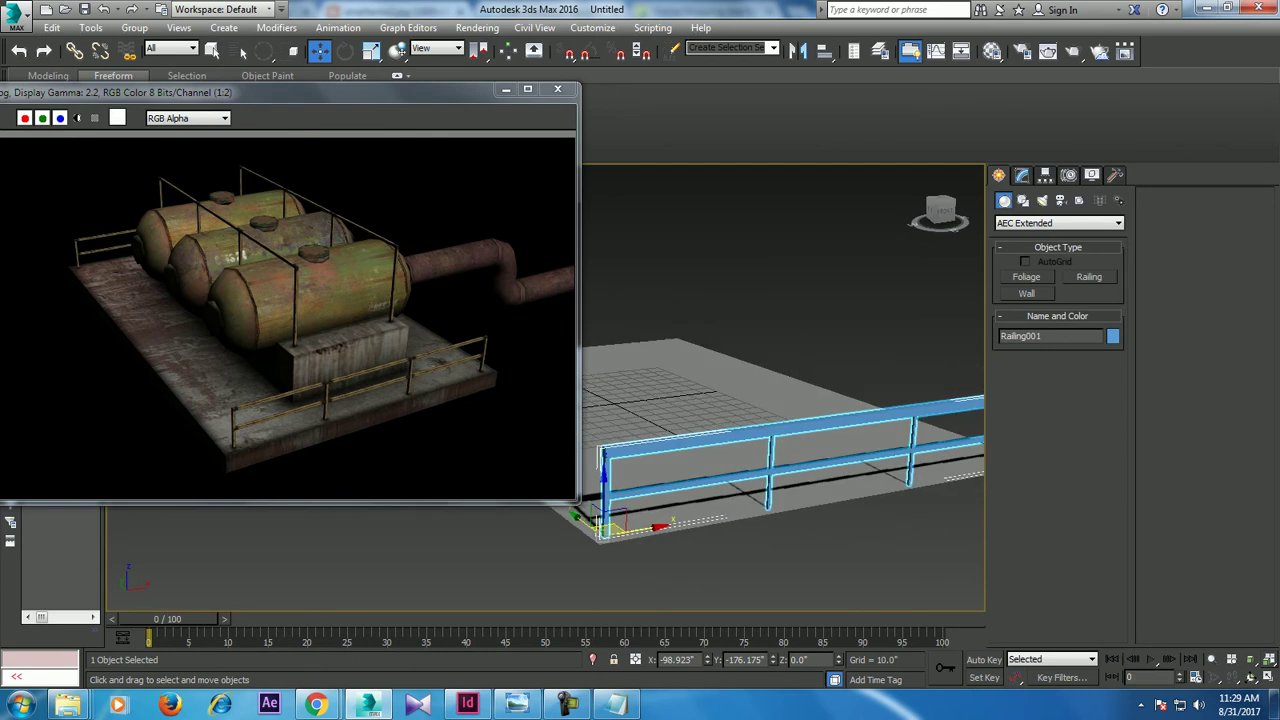
{"action": "scroll", "coordinate": [648, 518], "scroll_direction": "down", "scroll_amount": 2}
{"action": "scroll", "coordinate": [649, 519], "scroll_direction": "down", "scroll_amount": 2}
{"action": "middle_click_drag", "start_coordinate": [649, 519], "coordinate": [826, 528], "text": "alt"}
{"action": "left_click_drag", "start_coordinate": [826, 520], "coordinate": [615, 453], "text": "shift"}
{"action": "key", "text": "Return"}
{"action": "middle_click_drag", "start_coordinate": [615, 453], "coordinate": [768, 408], "text": "alt"}
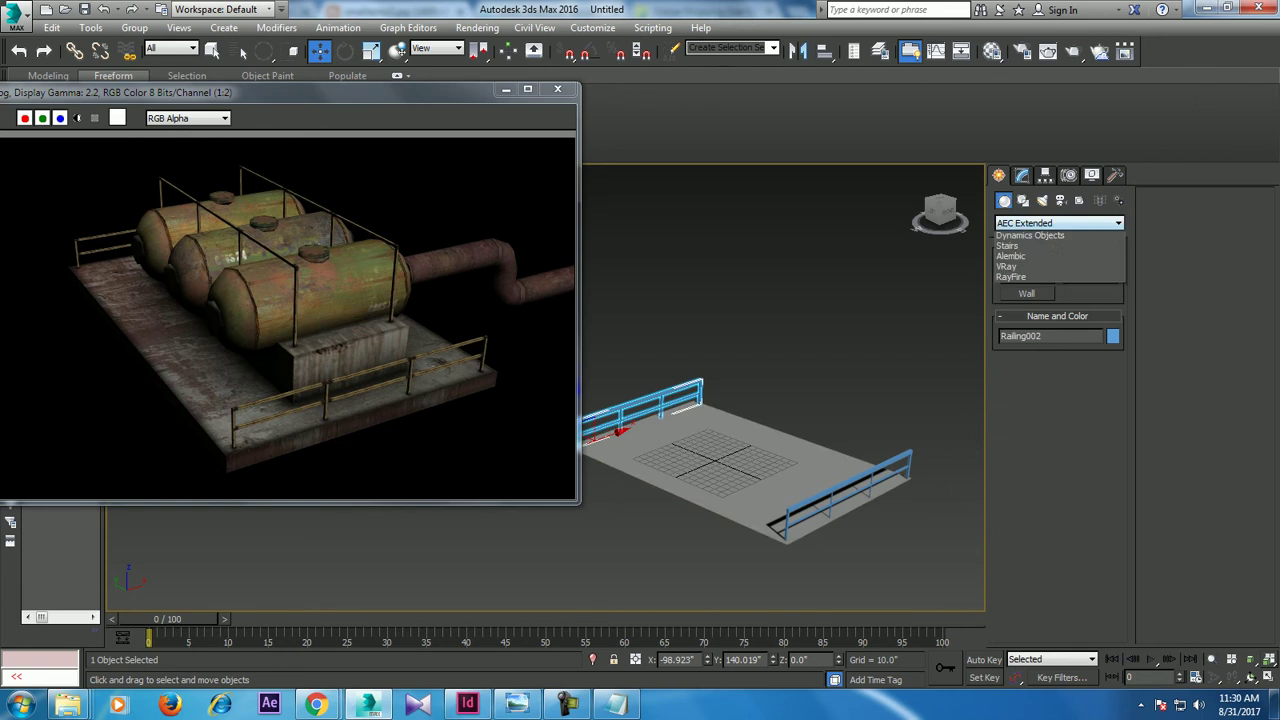
Step: Return to Standard Primitives and draw a flat Box on the platform
{"action": "left_click", "coordinate": [1059, 223]}
{"action": "left_click", "coordinate": [1050, 243]}
{"action": "left_click", "coordinate": [1027, 276]}
{"action": "middle_click_drag", "start_coordinate": [760, 450], "coordinate": [790, 410], "text": "alt"}
{"action": "scroll", "coordinate": [780, 420], "scroll_direction": "up", "scroll_amount": 3}
{"action": "mouse_move", "coordinate": [650, 312]}
{"action": "left_mouse_down"}
{"action": "mouse_move", "coordinate": [826, 385]}
{"action": "mouse_move", "coordinate": [905, 462]}
{"action": "left_mouse_up"}
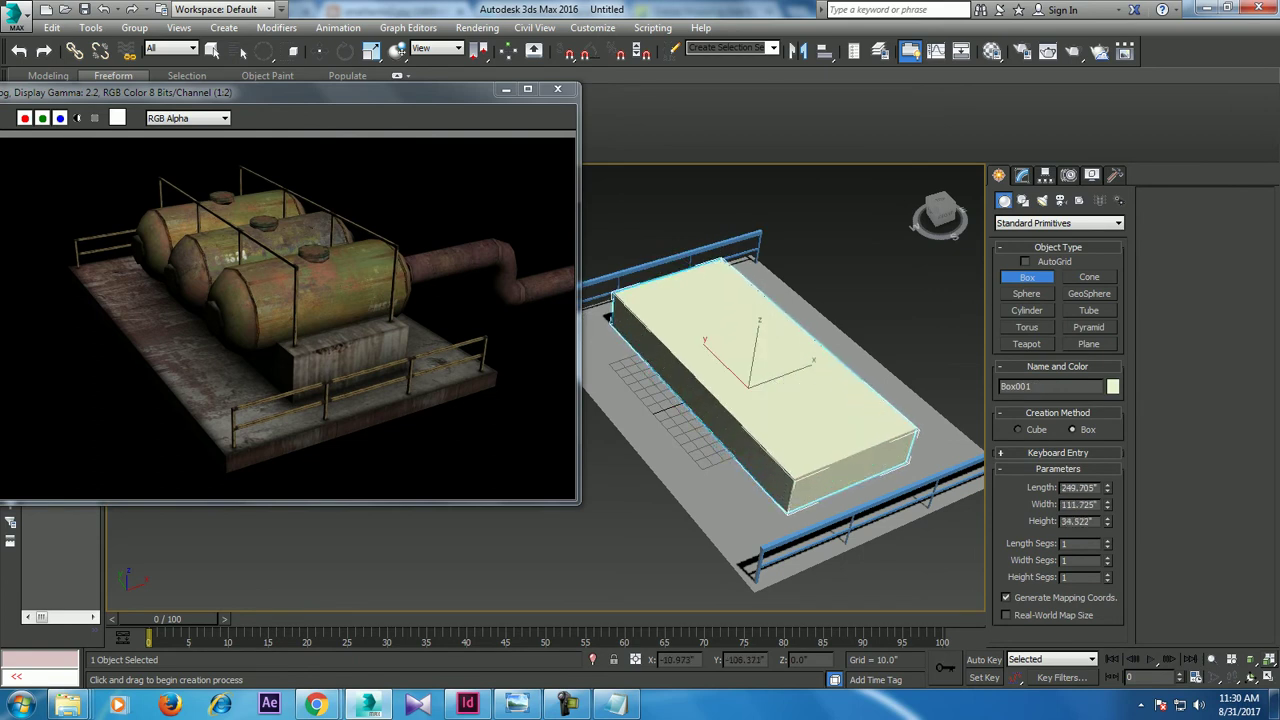
Step: Convert Box001 to an Editable Poly from its right-click menu
{"action": "key", "text": "w"}
{"action": "mouse_move", "coordinate": [780, 420]}
{"action": "middle_mouse_down", "text": "alt"}
{"action": "mouse_move", "coordinate": [780, 360]}
{"action": "mouse_move", "coordinate": [855, 346]}
{"action": "mouse_move", "coordinate": [817, 370]}
{"action": "middle_mouse_up", "text": "alt"}
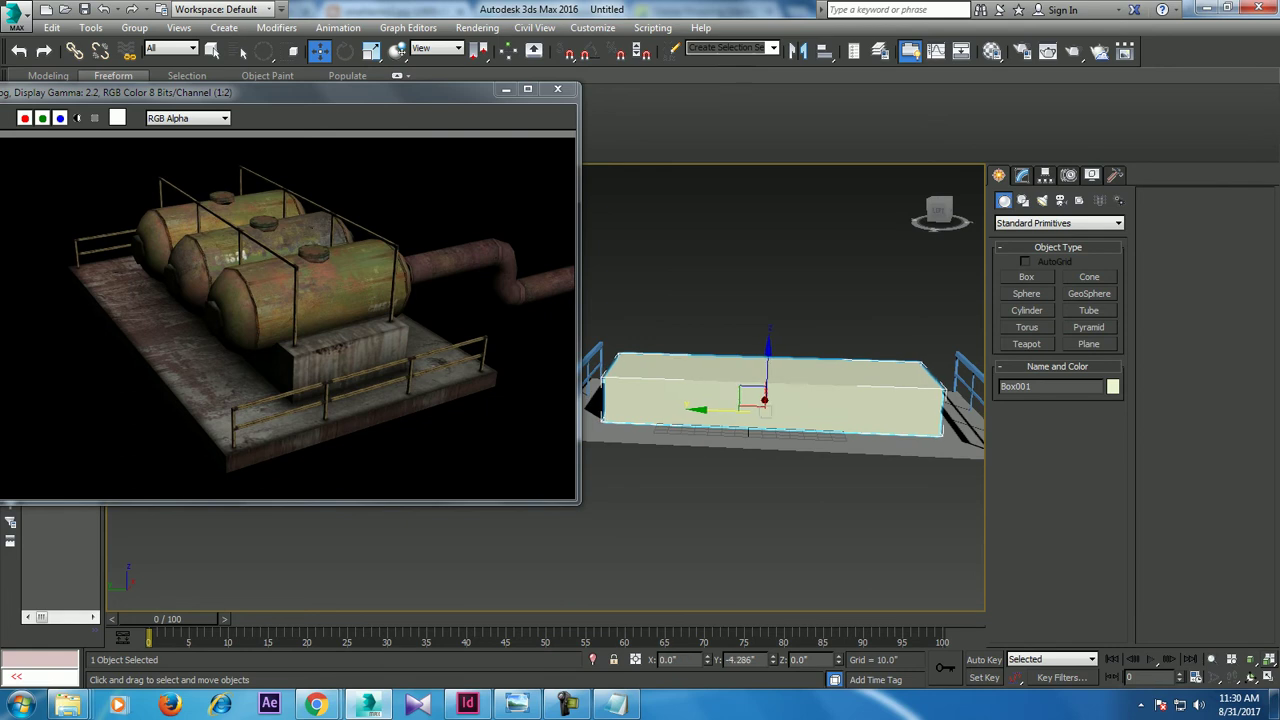
{"action": "right_click", "coordinate": [817, 370]}
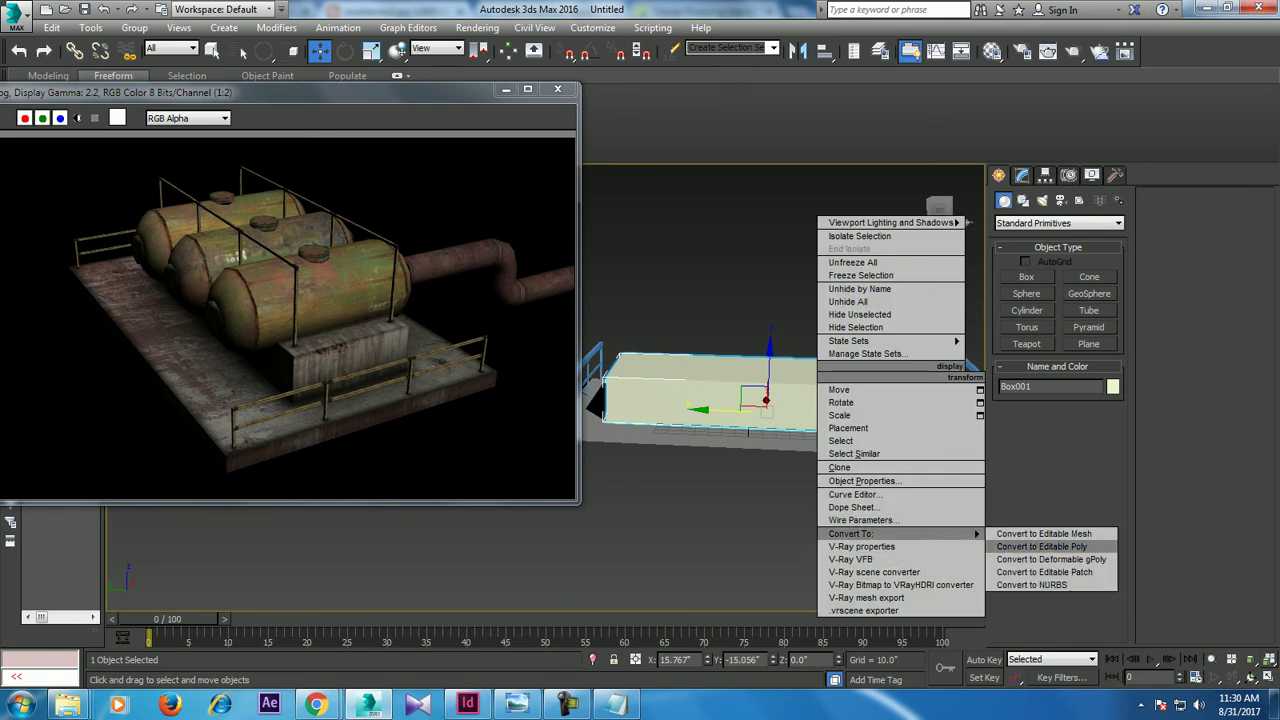
{"action": "left_click", "coordinate": [1041, 546]}
{"action": "middle_click_drag", "start_coordinate": [800, 300], "coordinate": [780, 304], "text": "alt"}
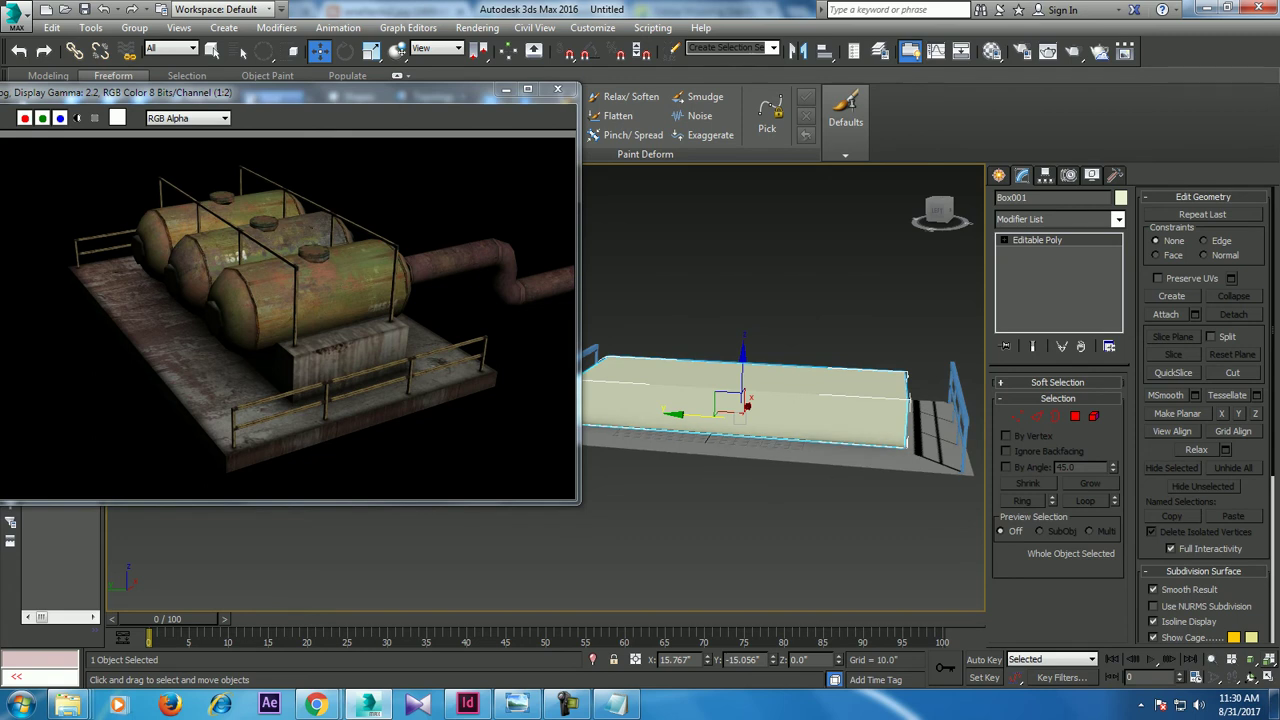
Step: Maximize the Front viewport, centre the box, and return to the Create panel
{"action": "key", "text": "alt+w"}
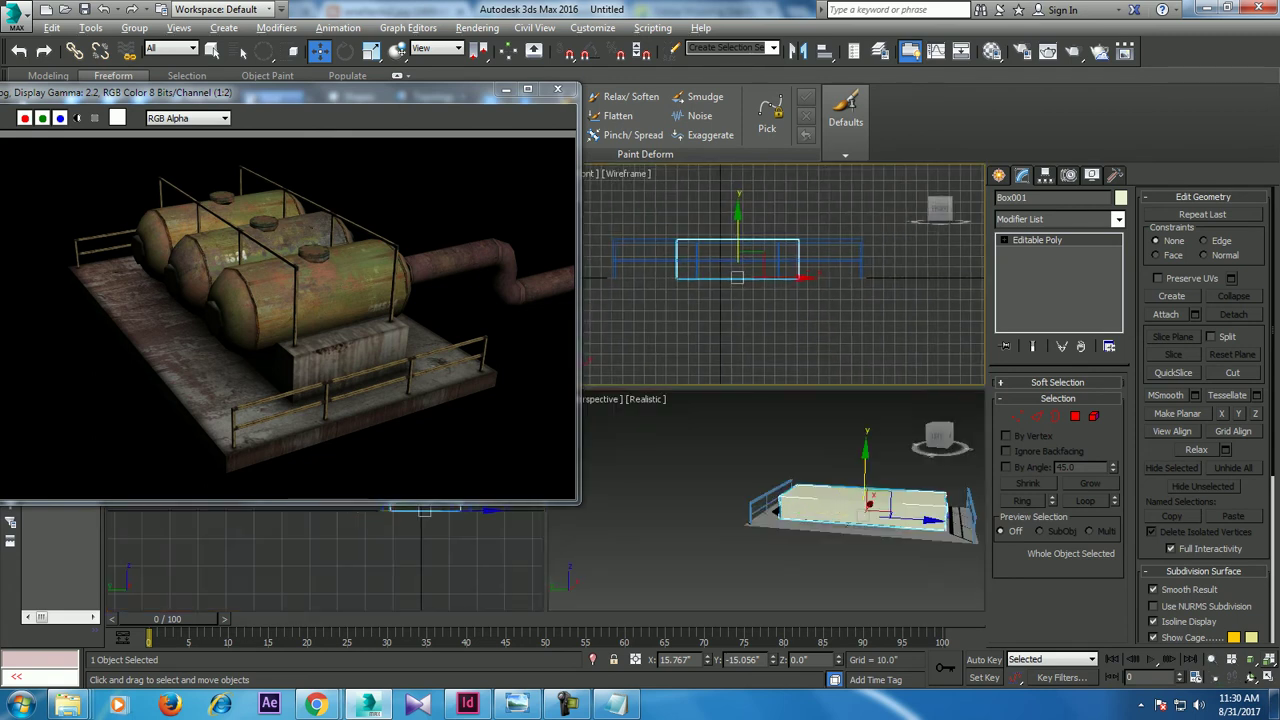
{"action": "key", "text": "alt+w"}
{"action": "scroll", "coordinate": [740, 360], "scroll_direction": "up", "scroll_amount": 2}
{"action": "scroll", "coordinate": [740, 360], "scroll_direction": "up", "scroll_amount": 3}
{"action": "scroll", "coordinate": [780, 400], "scroll_direction": "down", "scroll_amount": 2}
{"action": "middle_click_drag", "start_coordinate": [740, 380], "coordinate": [790, 450]}
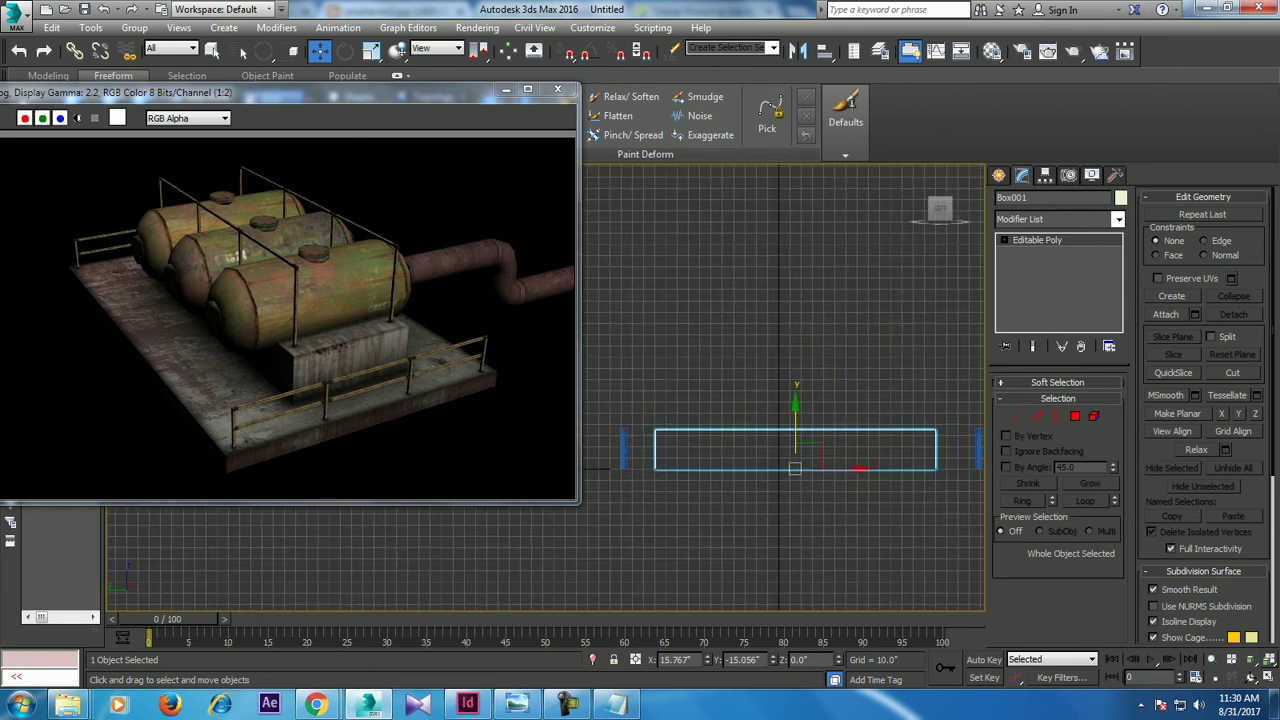
{"action": "left_click", "coordinate": [998, 175]}
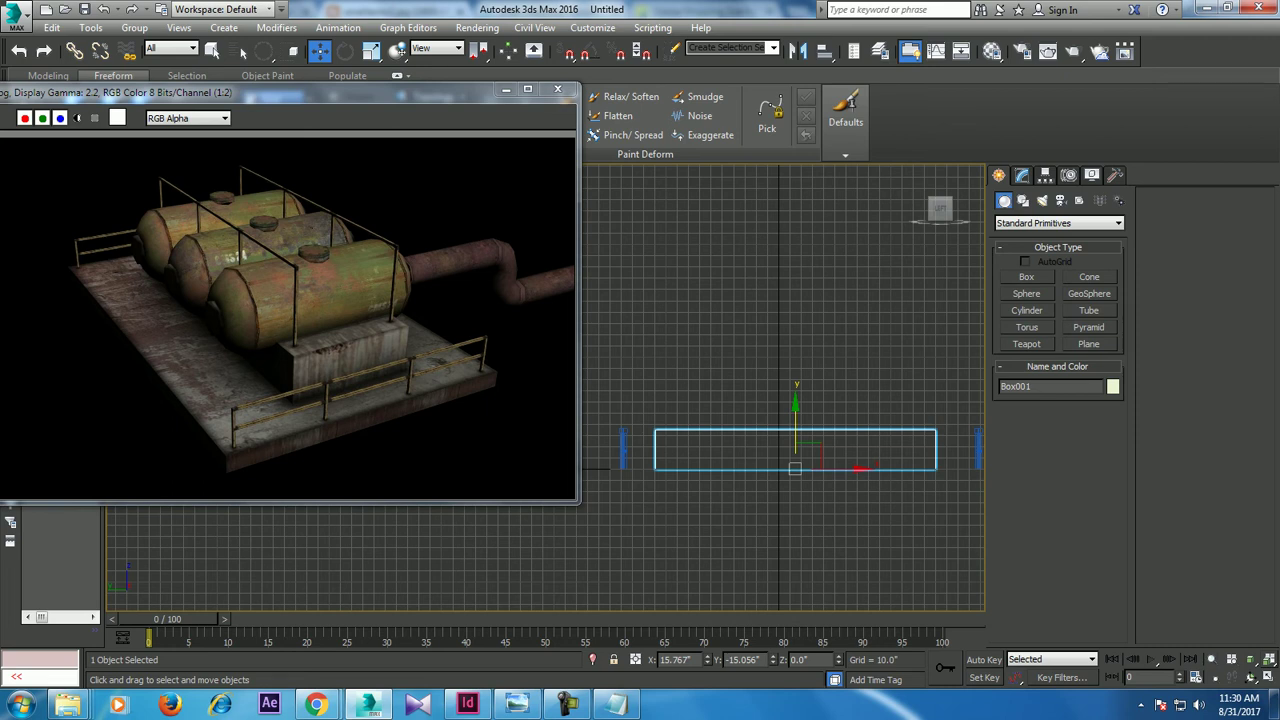
{"action": "left_click", "coordinate": [1026, 310]}
Step: Draw a cylinder, raise it above the box and enlarge its radius
{"action": "mouse_move", "coordinate": [800, 446]}
{"action": "left_mouse_down"}
{"action": "mouse_move", "coordinate": [795, 578]}
{"action": "mouse_move", "coordinate": [800, 550]}
{"action": "left_mouse_up"}
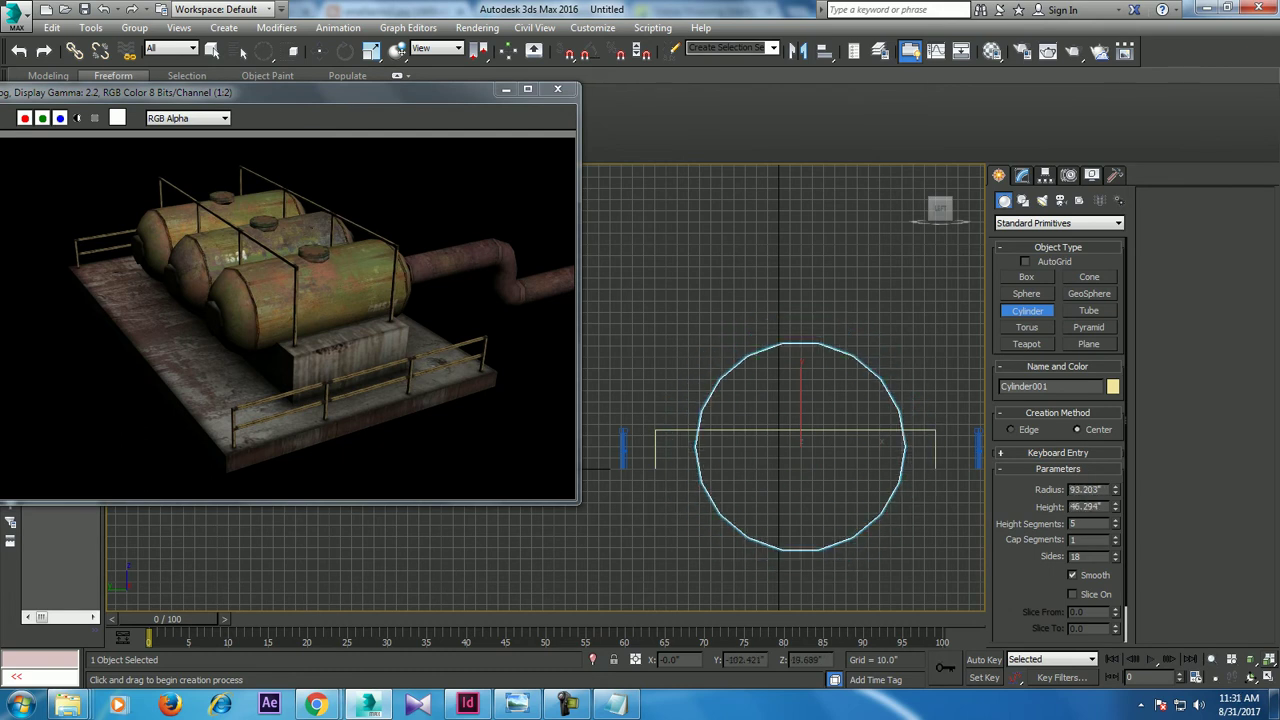
{"action": "key", "text": "w"}
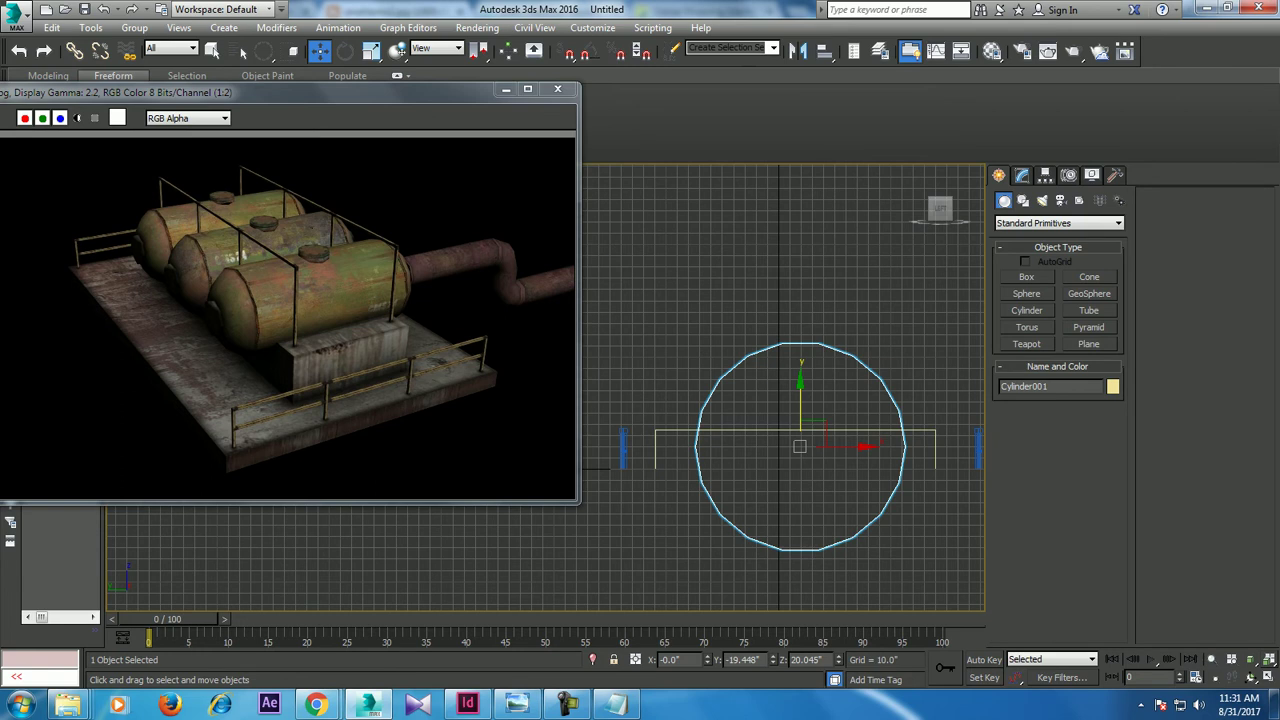
{"action": "left_click_drag", "start_coordinate": [263, 51], "coordinate": [264, 77]}
{"action": "left_click_drag", "start_coordinate": [801, 410], "coordinate": [801, 325]}
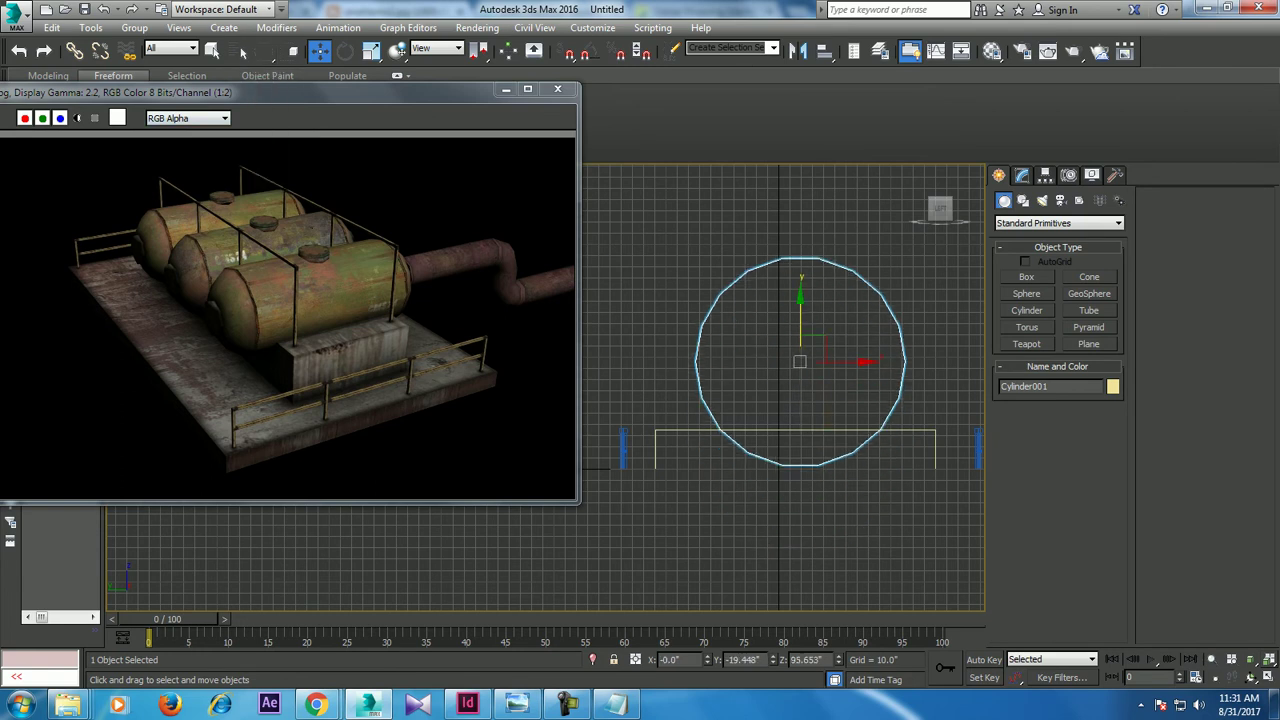
{"action": "left_click_drag", "start_coordinate": [850, 361], "coordinate": [840, 361]}
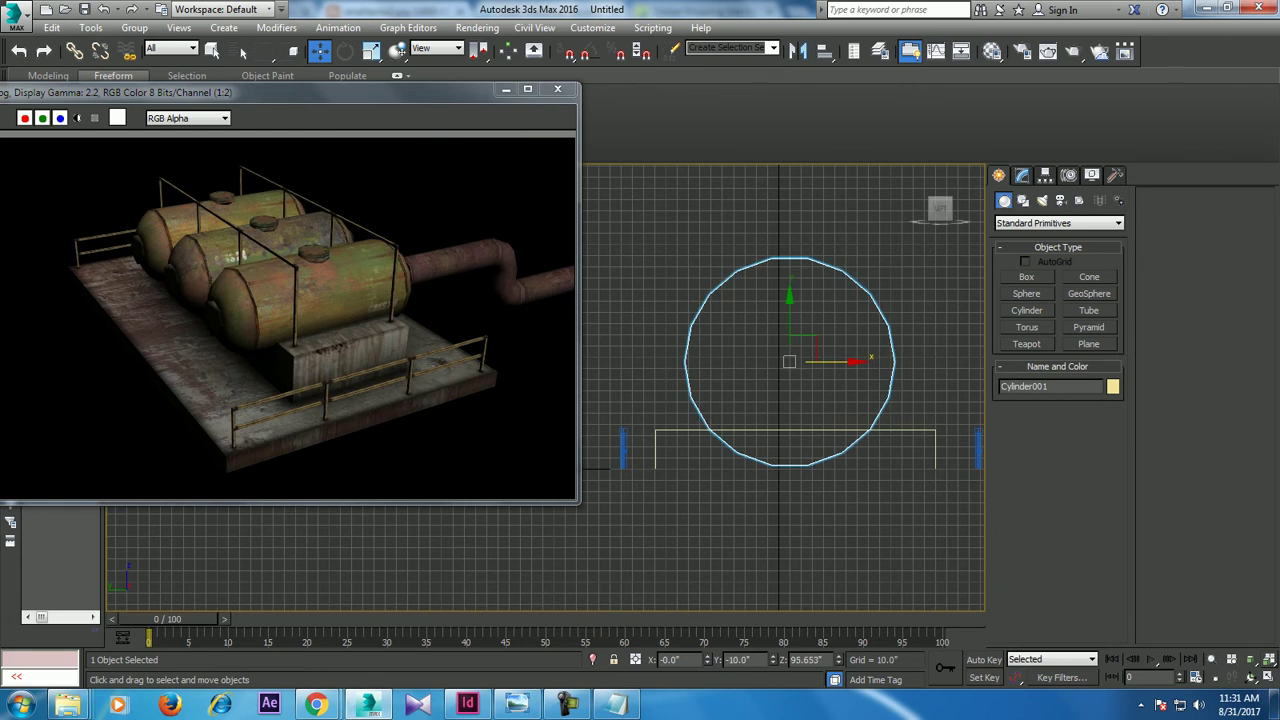
{"action": "left_click", "coordinate": [1022, 175]}
{"action": "mouse_move", "coordinate": [1115, 403]}
{"action": "left_mouse_down"}
{"action": "mouse_move", "coordinate": [1115, 380]}
{"action": "mouse_move", "coordinate": [1115, 430]}
{"action": "left_mouse_up"}
{"action": "mouse_move", "coordinate": [790, 320]}
{"action": "left_mouse_down"}
{"action": "mouse_move", "coordinate": [790, 308]}
{"action": "mouse_move", "coordinate": [790, 329]}
{"action": "left_mouse_up"}
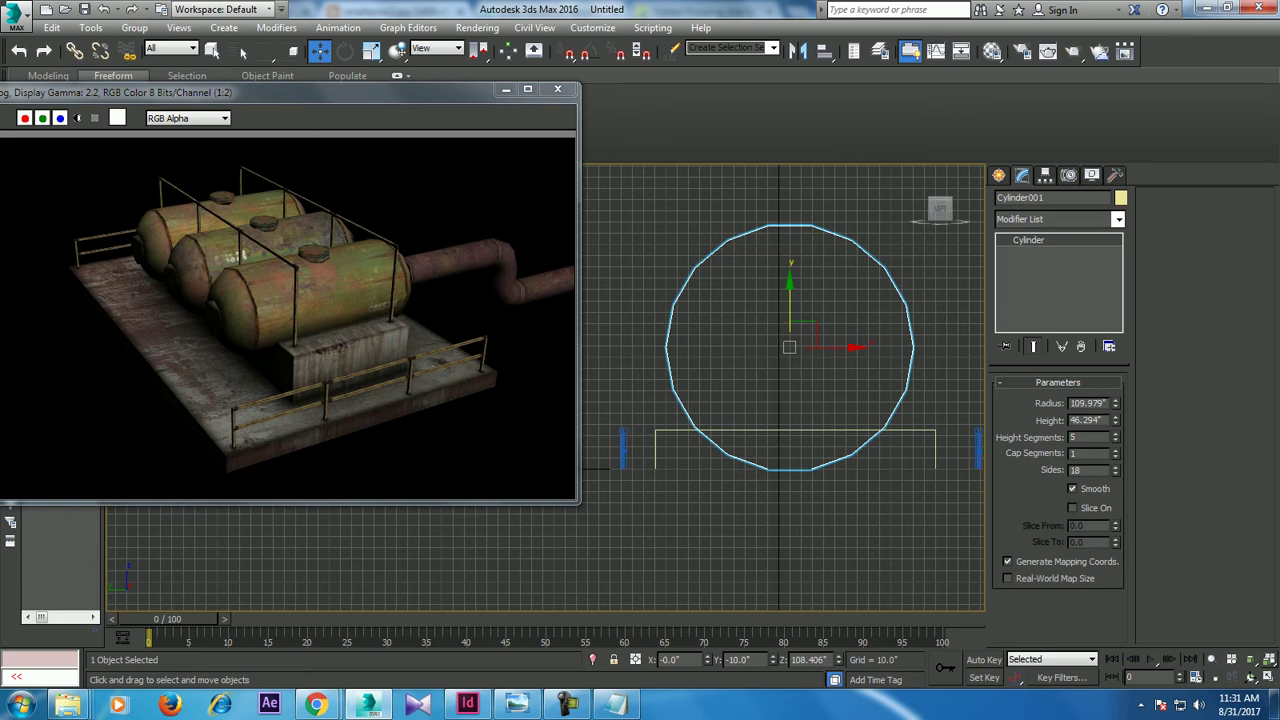
Step: Lengthen the cylinder into a long tank (radius 109.979, height 221.287) and orbit around it
{"action": "key", "text": "alt+w"}
{"action": "key", "text": "alt+w"}
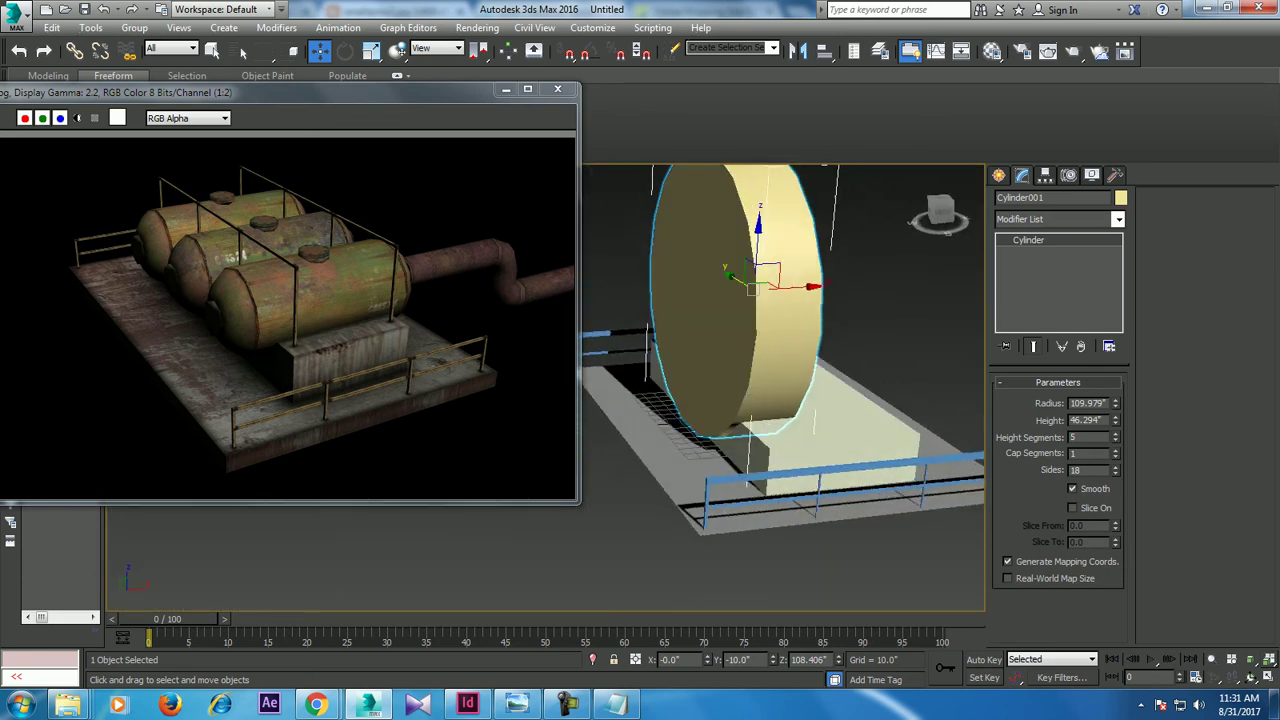
{"action": "middle_click_drag", "start_coordinate": [780, 350], "coordinate": [800, 350], "text": "alt"}
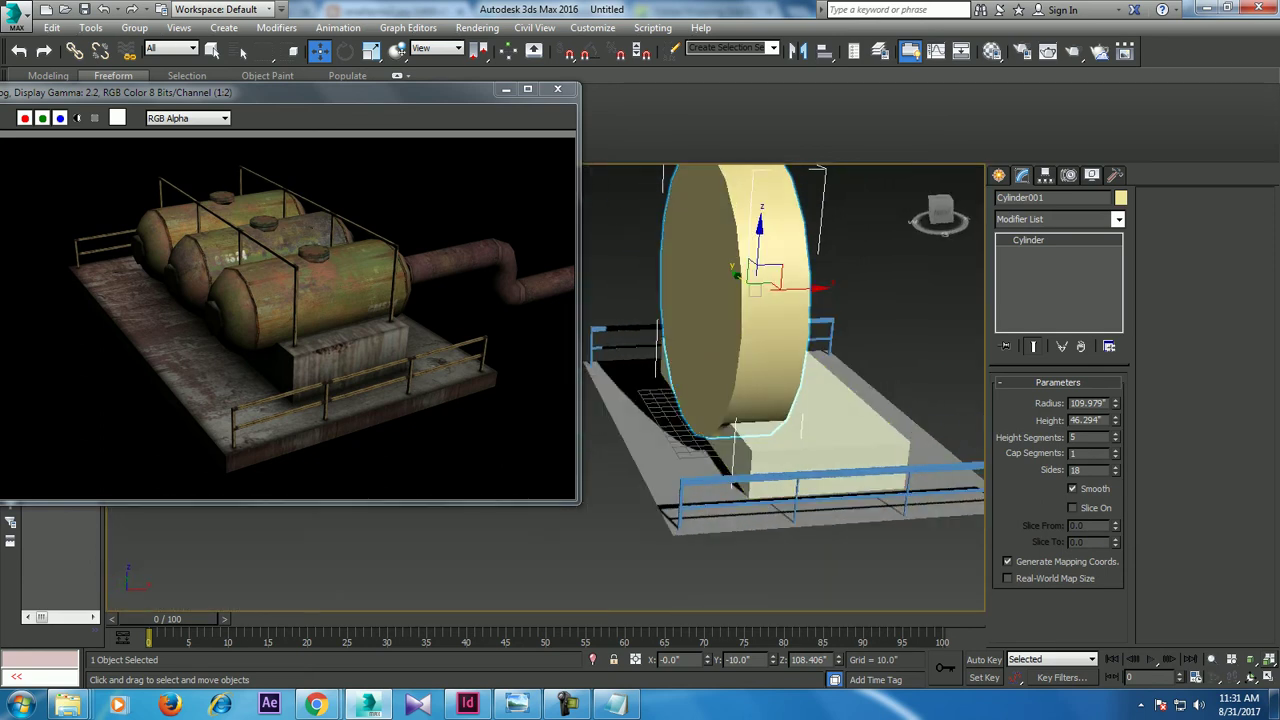
{"action": "left_click_drag", "start_coordinate": [1115, 424], "coordinate": [1115, 380]}
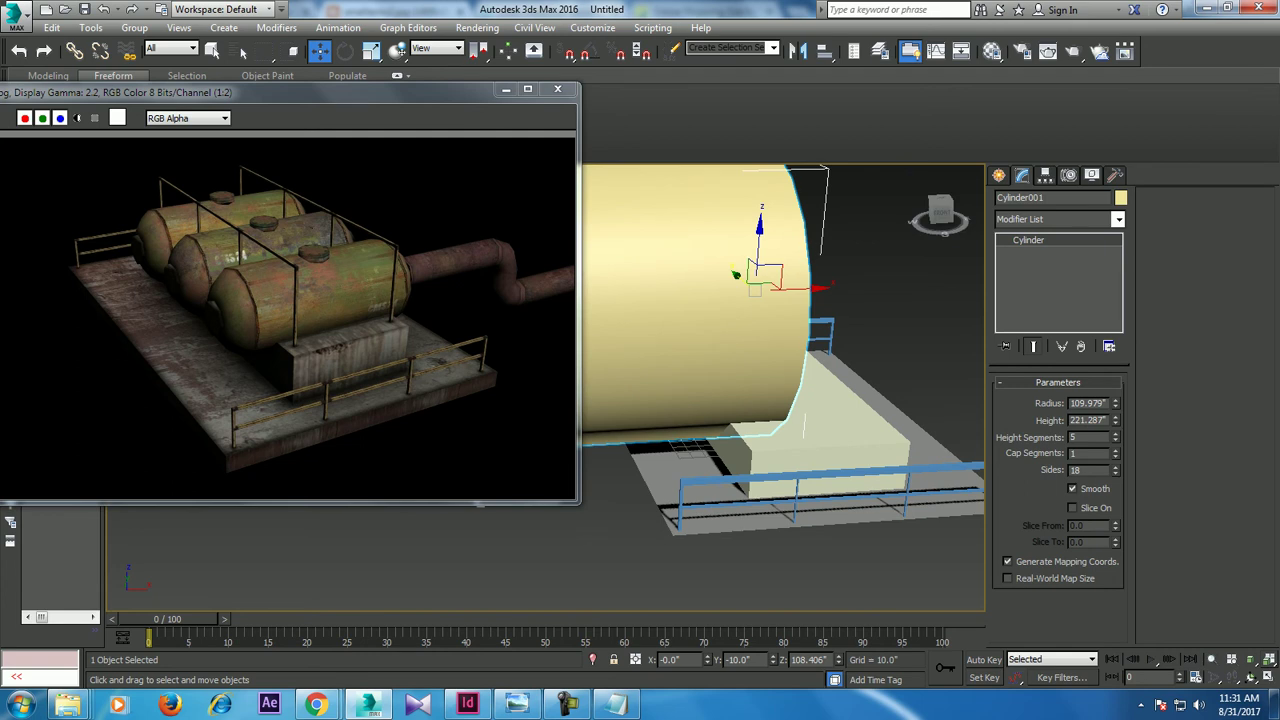
{"action": "middle_click_drag", "start_coordinate": [780, 350], "coordinate": [860, 350], "text": "alt"}
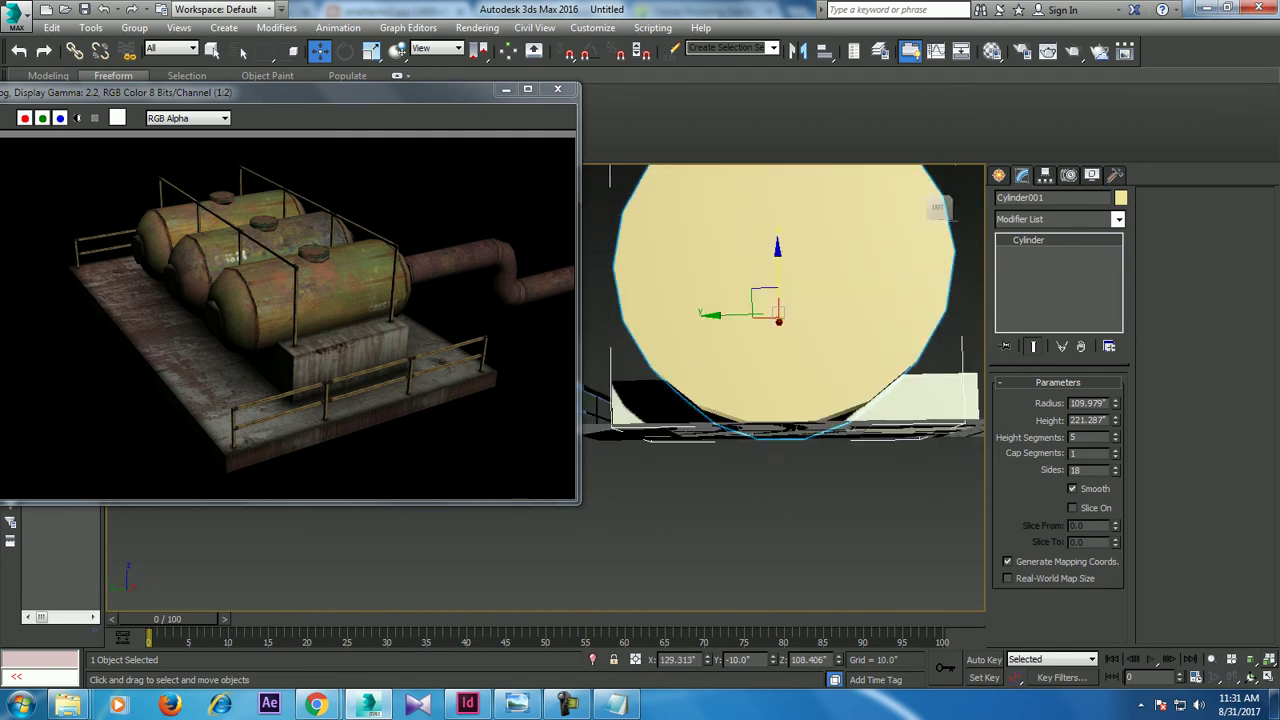
{"action": "middle_click_drag", "start_coordinate": [780, 350], "coordinate": [840, 350], "text": "alt"}
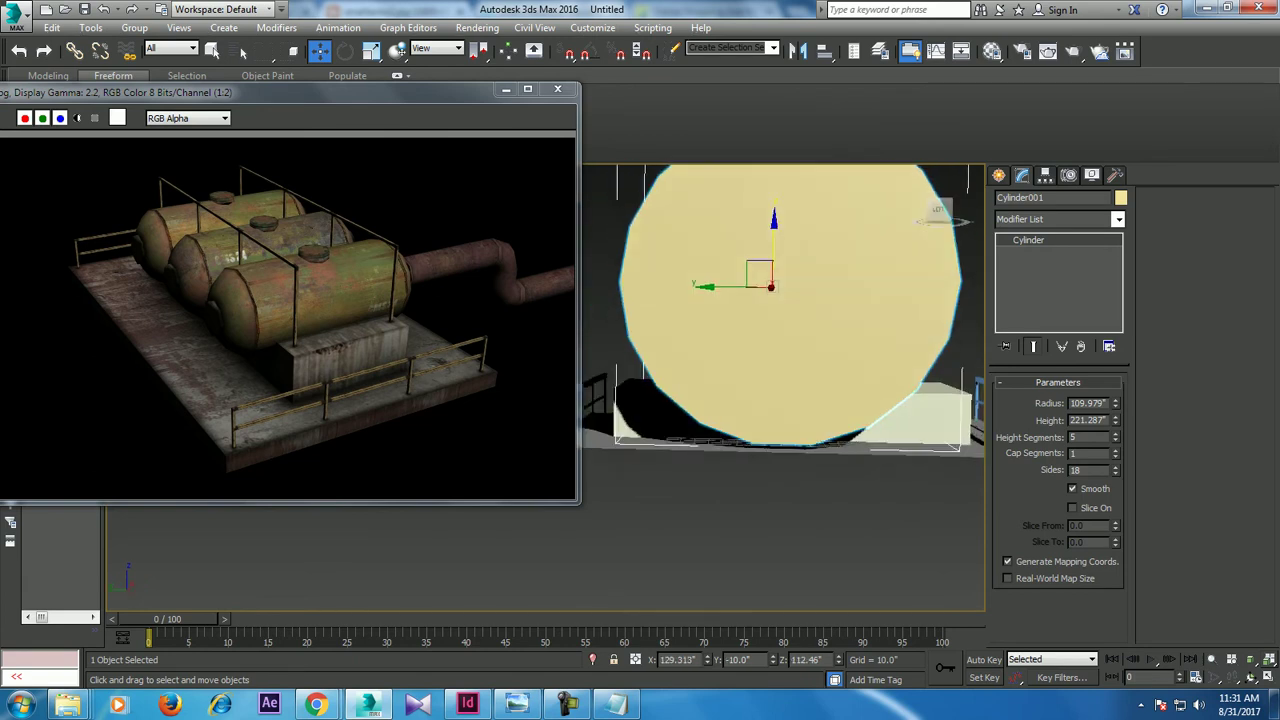
Step: Inspect Cylinder001 in the other viewports, then delete it and restore the four-view layout
{"action": "key", "text": "alt+w"}
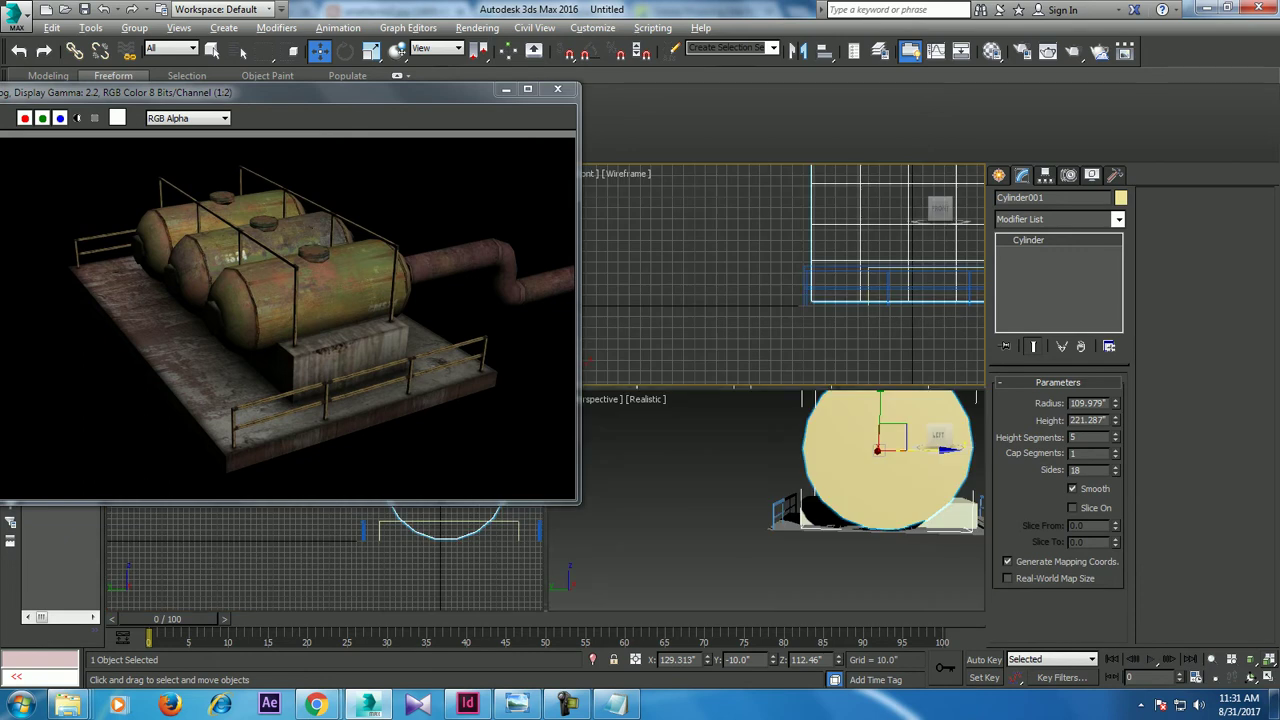
{"action": "key", "text": "alt+w"}
{"action": "scroll", "coordinate": [680, 450], "scroll_direction": "up", "scroll_amount": 5}
{"action": "middle_click_drag", "start_coordinate": [780, 380], "coordinate": [855, 443]}
{"action": "key", "text": "alt+w"}
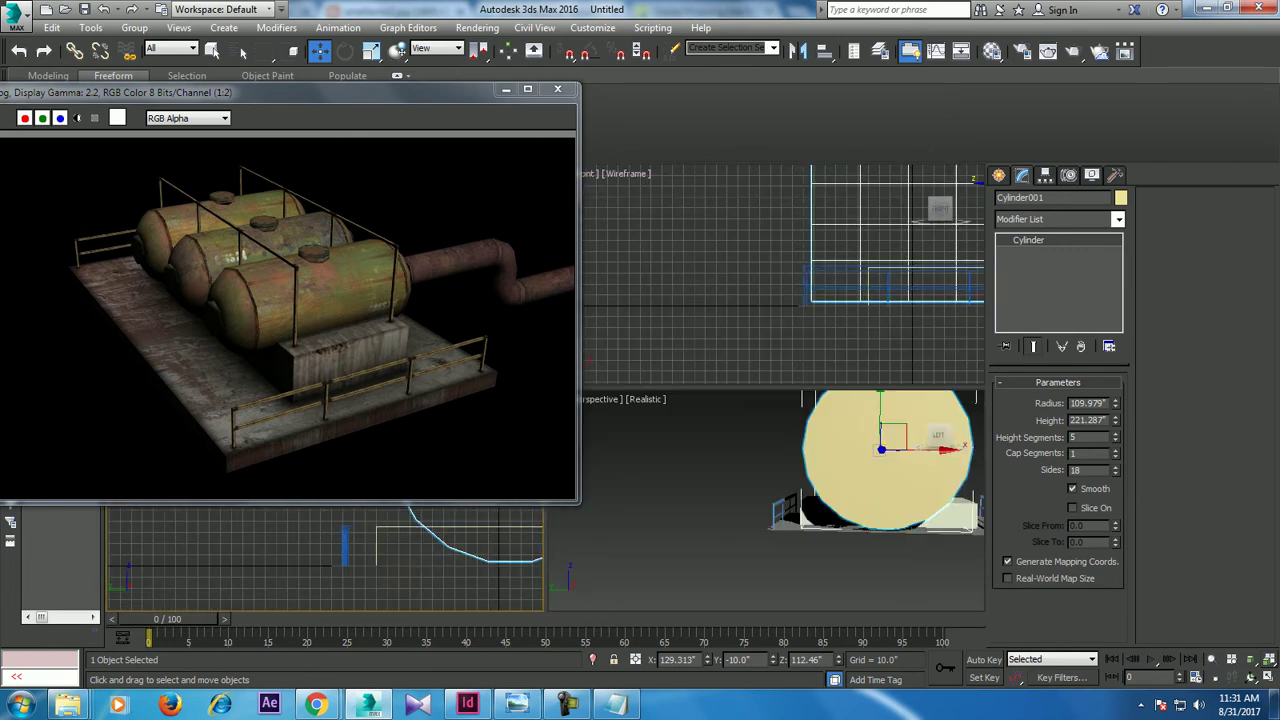
{"action": "key", "text": "alt+w"}
{"action": "middle_click_drag", "start_coordinate": [780, 380], "coordinate": [905, 350], "text": "alt"}
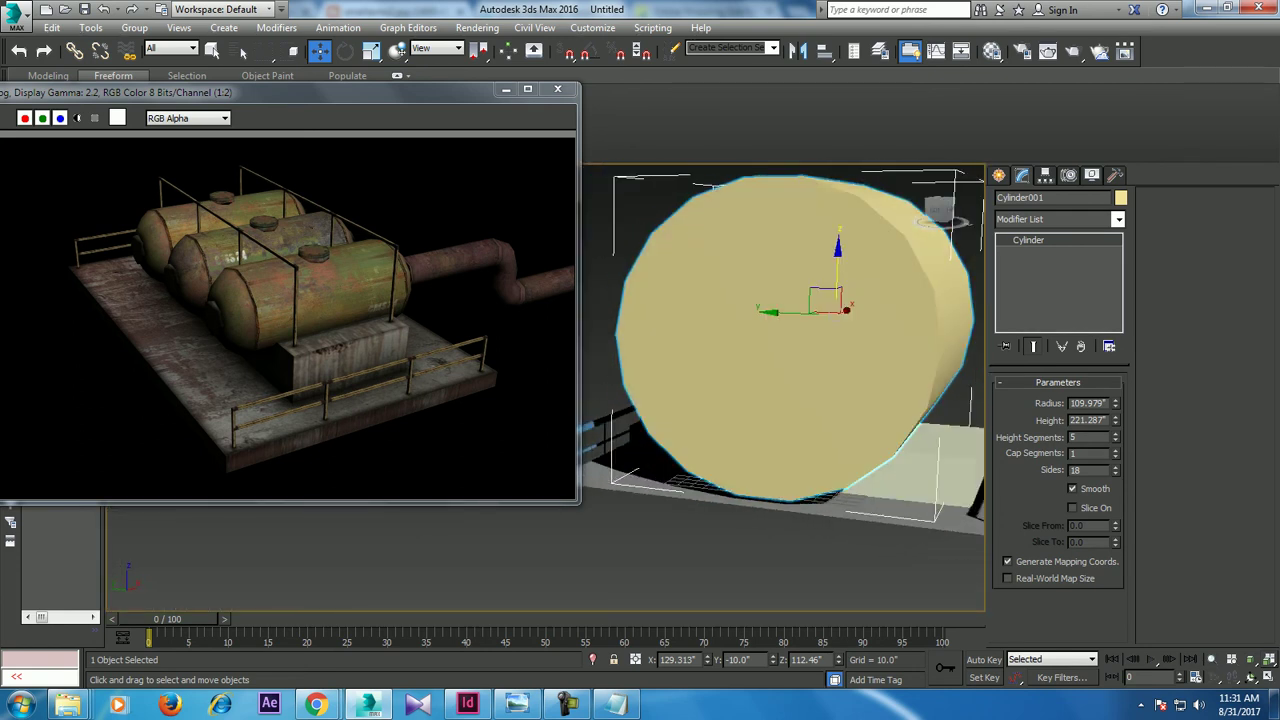
{"action": "key", "text": "Delete"}
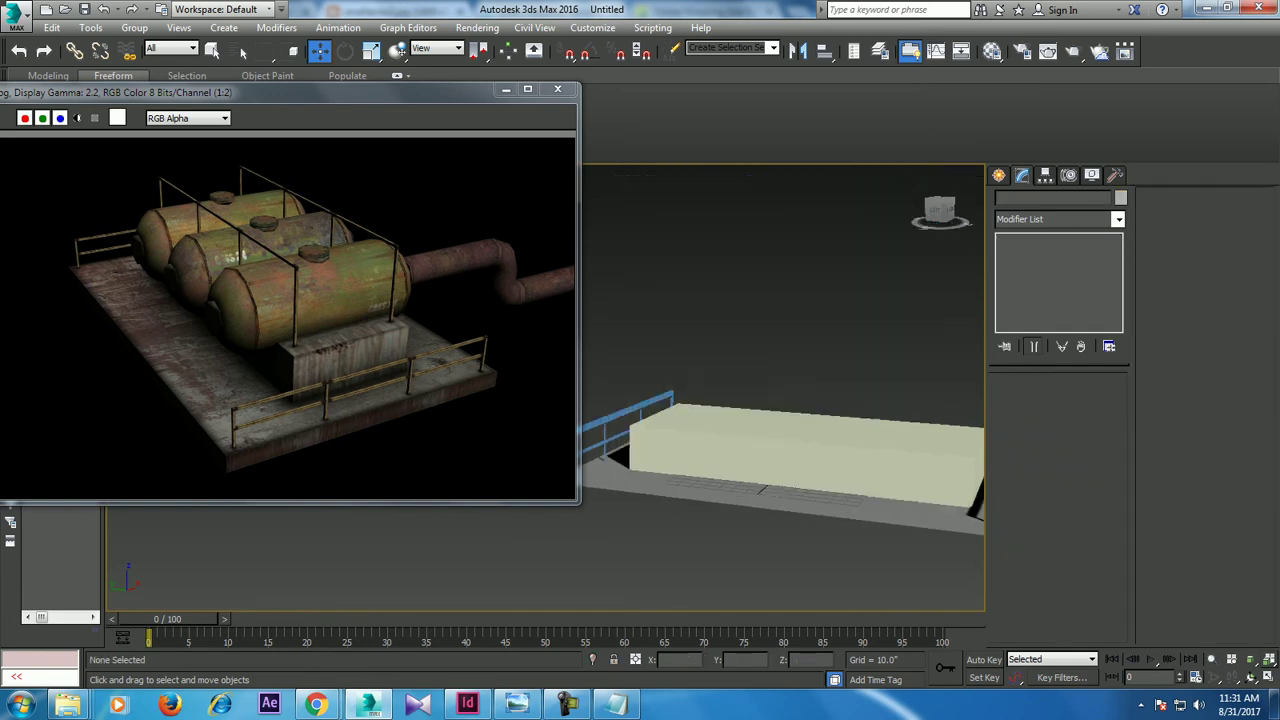
{"action": "key", "text": "alt+w"}
{"action": "key", "text": "alt+w"}
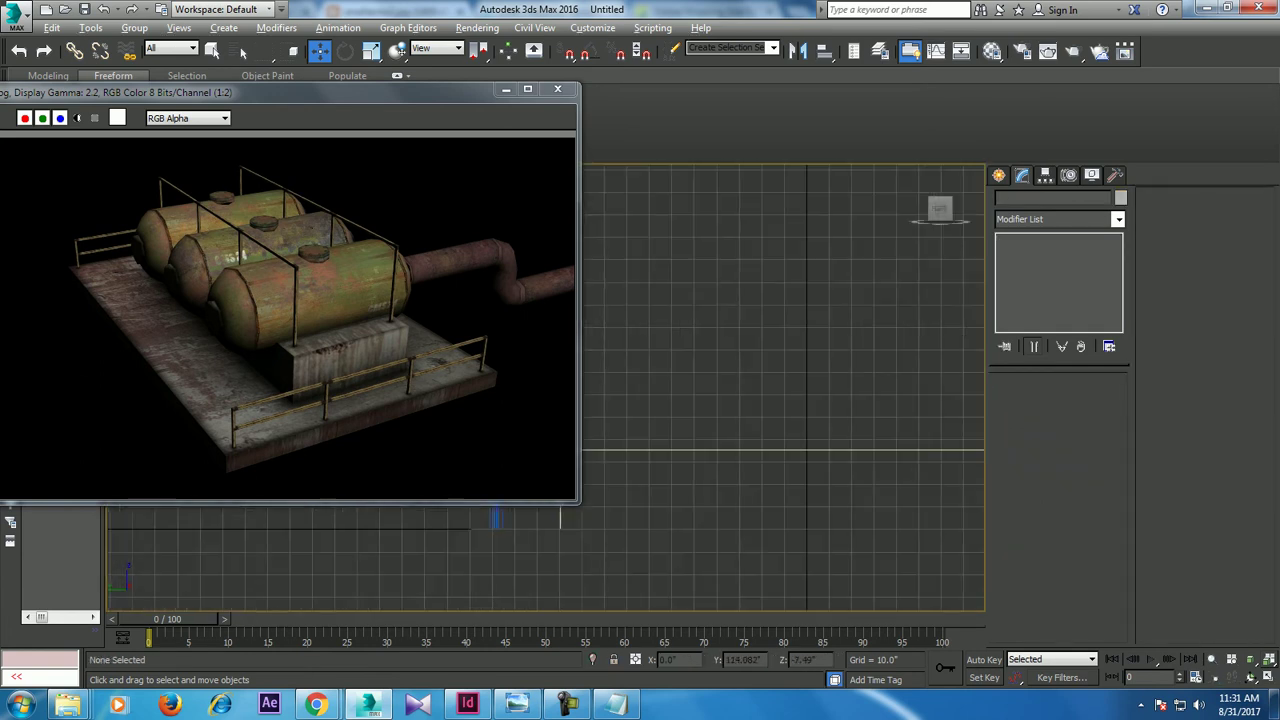
Step: Select the box on the platform, then draw a test cylinder and undo it
{"action": "left_click", "coordinate": [845, 486]}
{"action": "scroll", "coordinate": [845, 486], "scroll_direction": "down", "scroll_amount": 2}
{"action": "scroll", "coordinate": [845, 486], "scroll_direction": "down", "scroll_amount": 1}
{"action": "scroll", "coordinate": [820, 460], "scroll_direction": "down", "scroll_amount": 1}
{"action": "scroll", "coordinate": [806, 450], "scroll_direction": "down", "scroll_amount": 1}
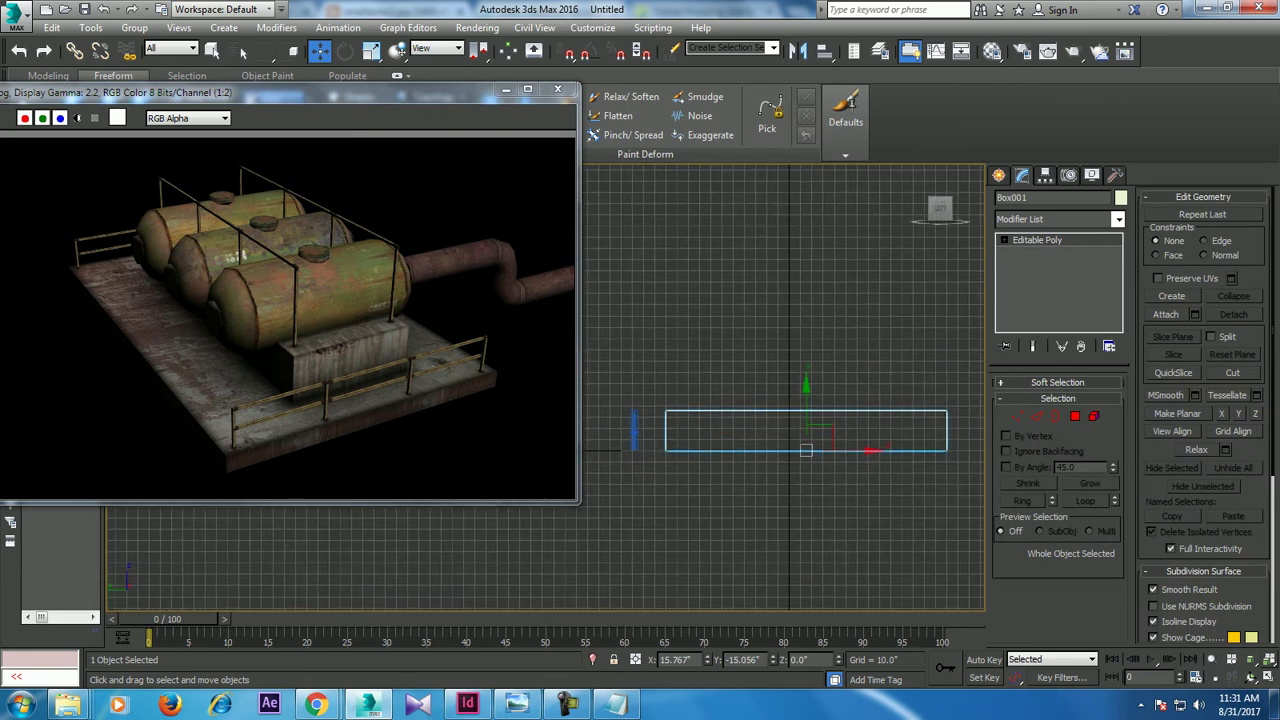
{"action": "left_click_drag", "start_coordinate": [800, 343], "coordinate": [906, 343]}
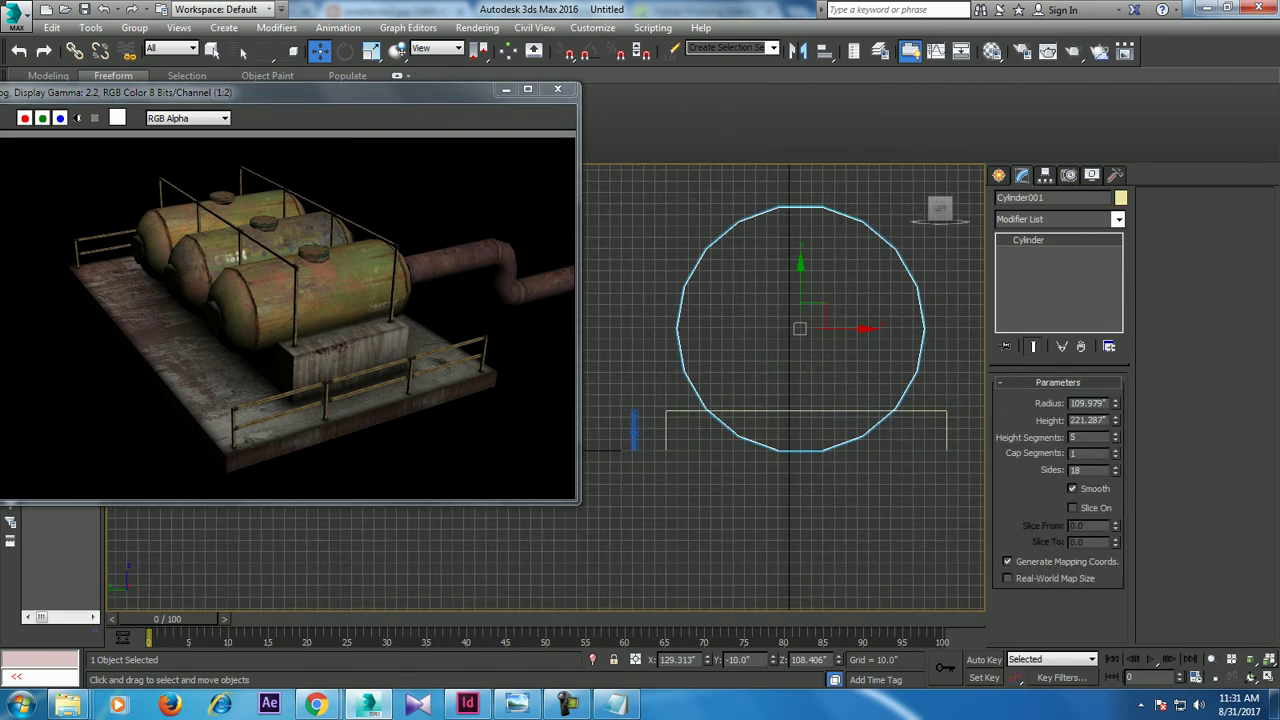
{"action": "left_click", "coordinate": [906, 300]}
{"action": "key", "text": "ctrl+z"}
{"action": "key", "text": "ctrl+z"}
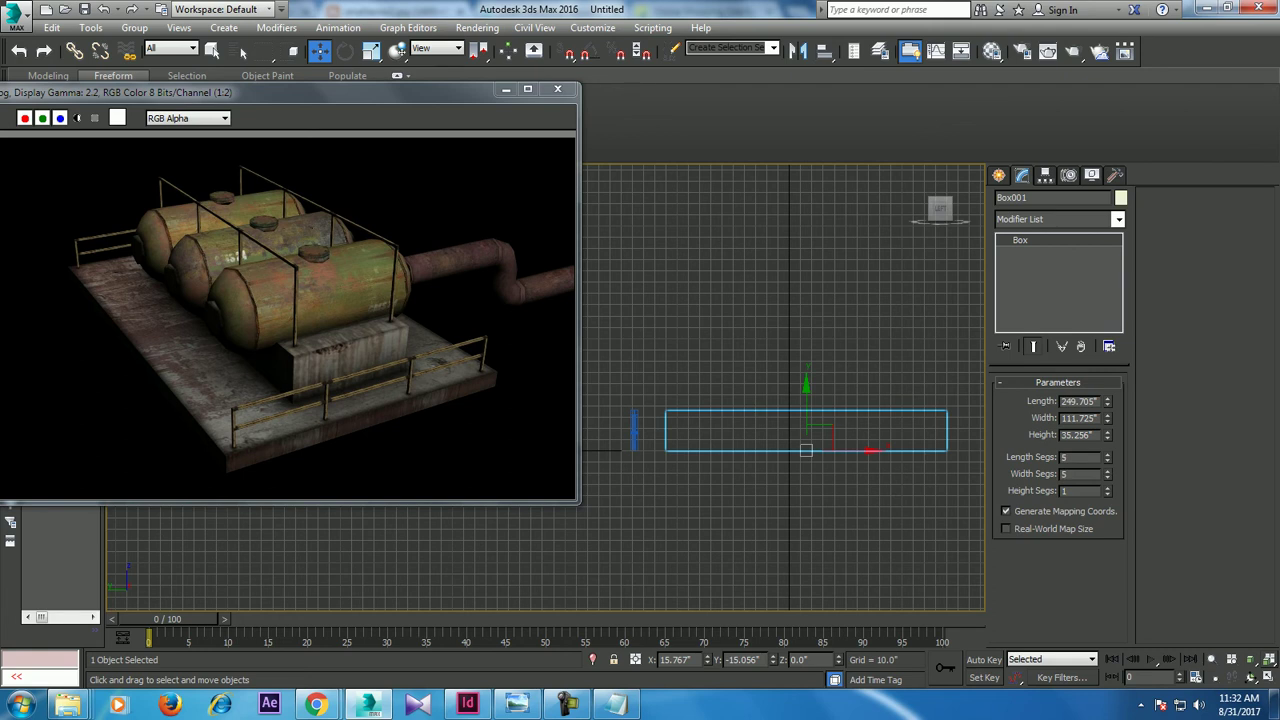
Step: Reselect Box001 in the Top view and raise its Length Segs to 8
{"action": "key", "text": "alt+w"}
{"action": "left_click", "coordinate": [300, 570]}
{"action": "key", "text": "alt+w"}
{"action": "middle_click_drag", "start_coordinate": [800, 430], "coordinate": [738, 411]}
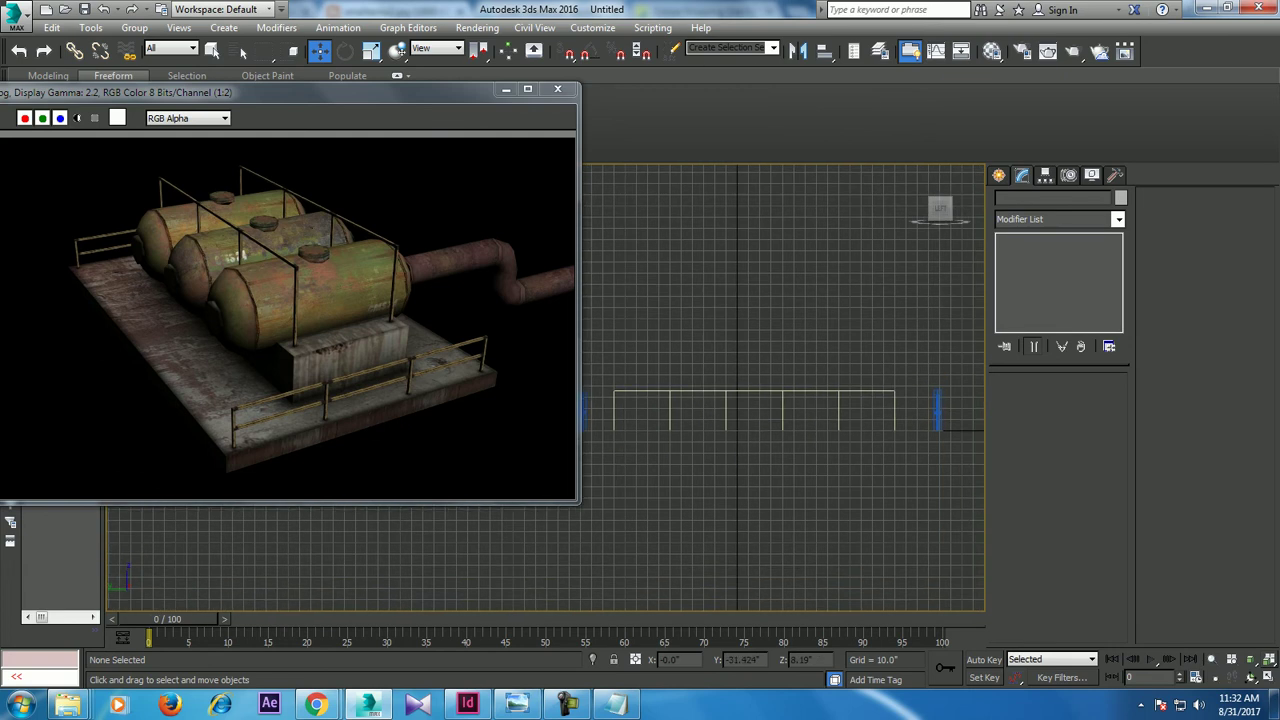
{"action": "left_click", "coordinate": [754, 430]}
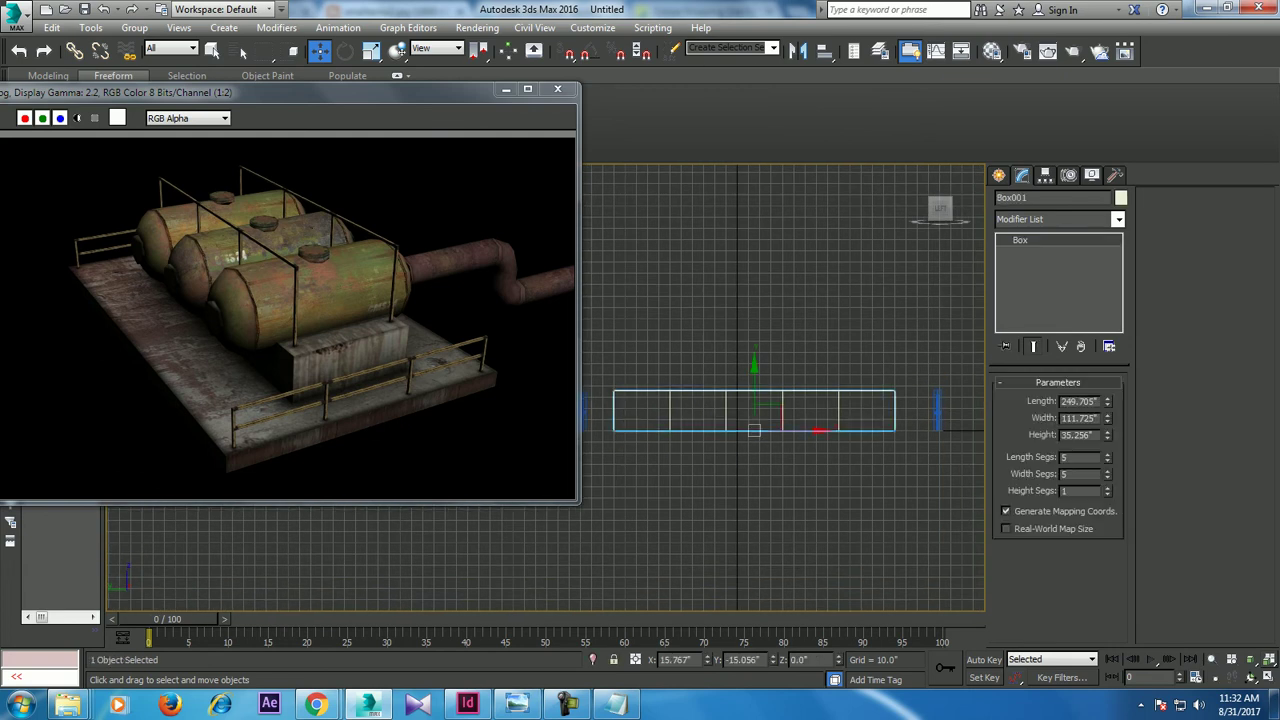
{"action": "left_click", "coordinate": [1107, 454]}
{"action": "left_click", "coordinate": [1107, 454]}
{"action": "left_click", "coordinate": [1107, 454]}
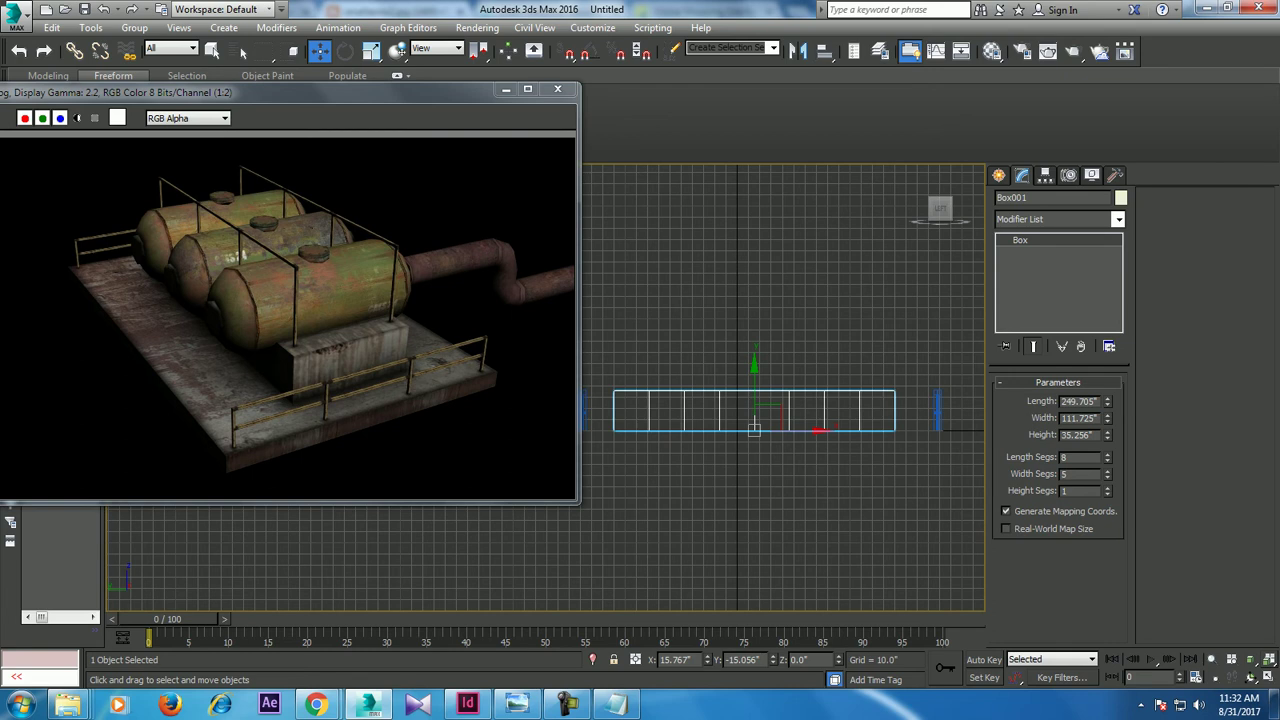
Step: Reset Box001's Width Segs to 1
{"action": "key", "text": "alt+w"}
{"action": "mouse_move", "coordinate": [780, 500]}
{"action": "middle_mouse_down", "text": "alt"}
{"action": "mouse_move", "coordinate": [810, 490]}
{"action": "mouse_move", "coordinate": [800, 510]}
{"action": "middle_mouse_up", "text": "alt"}
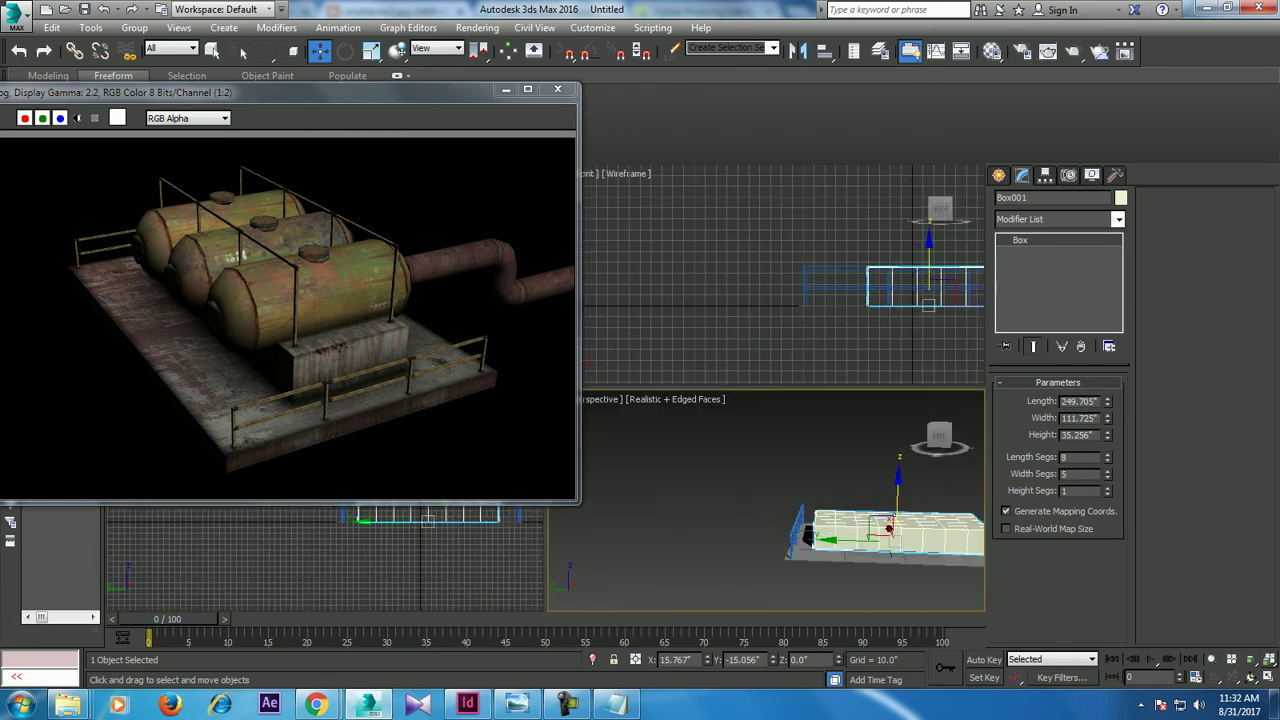
{"action": "right_click", "coordinate": [1107, 473]}
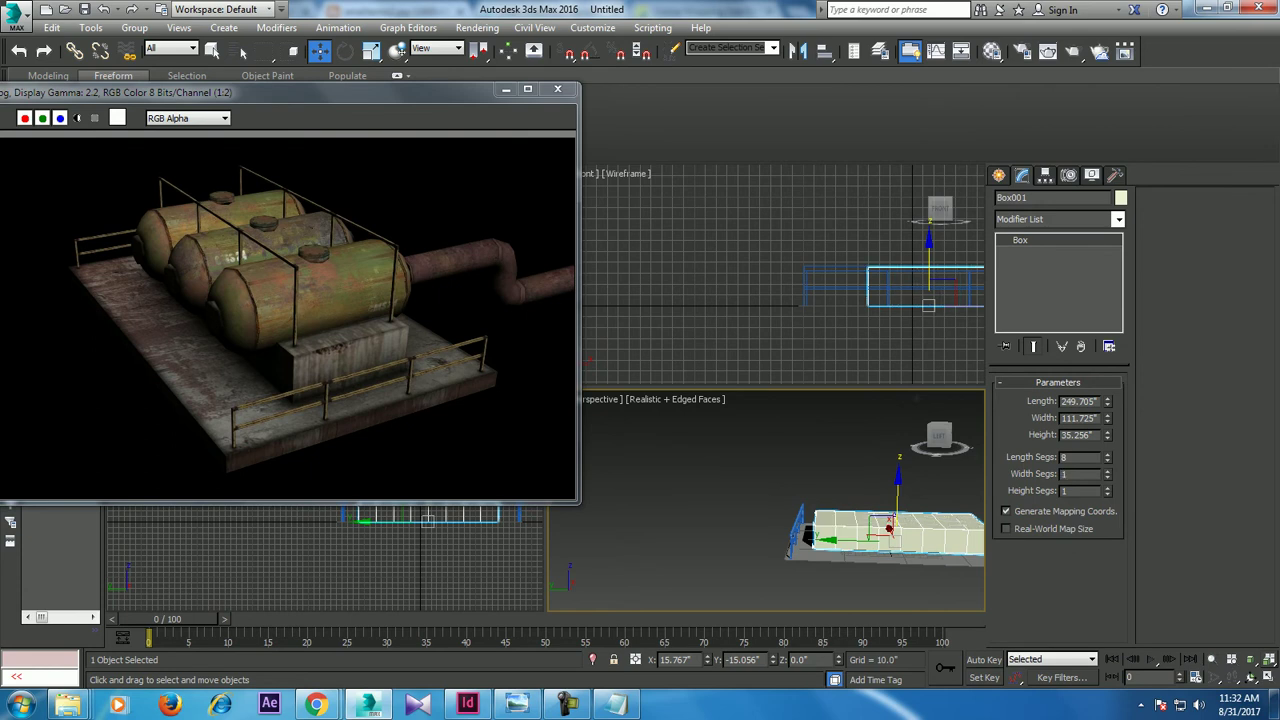
{"action": "scroll", "coordinate": [783, 275], "scroll_direction": "down", "scroll_amount": 2}
Step: Convert Box001 to Editable Poly and lower its top vertices, pushing the centre ones deepest
{"action": "key", "text": "alt+w"}
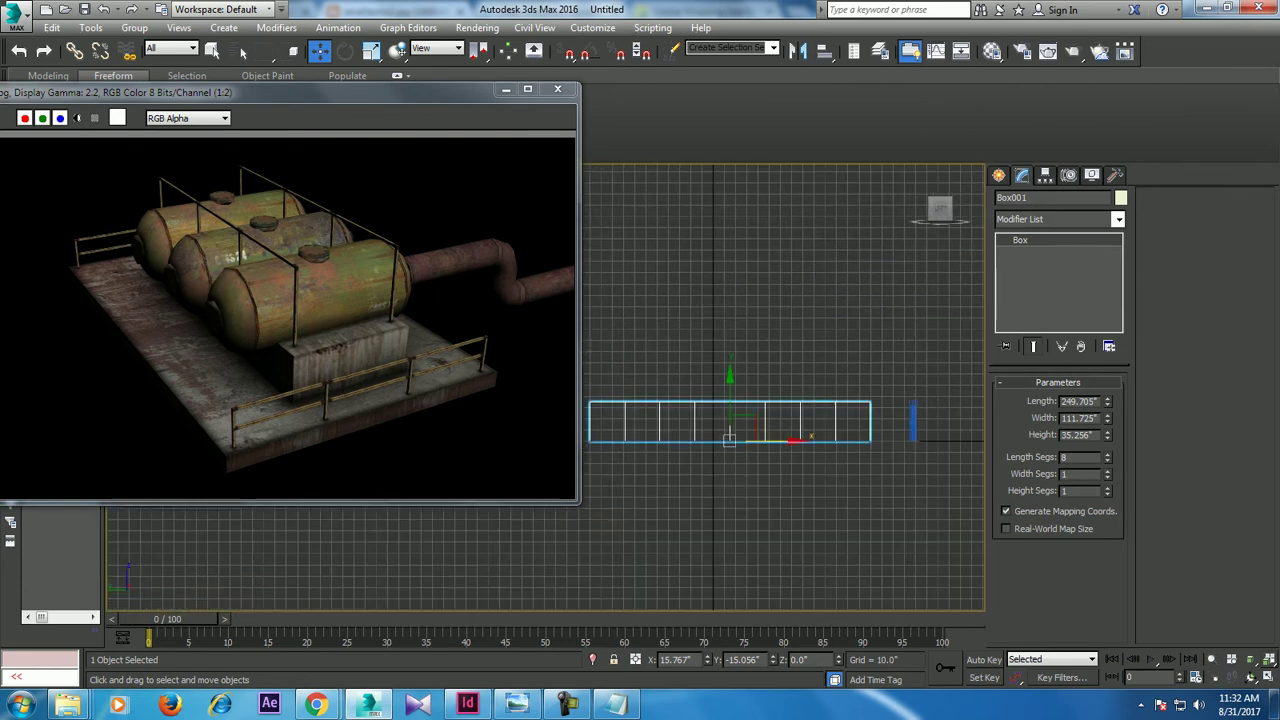
{"action": "right_click", "coordinate": [762, 402]}
{"action": "mouse_move", "coordinate": [845, 560]}
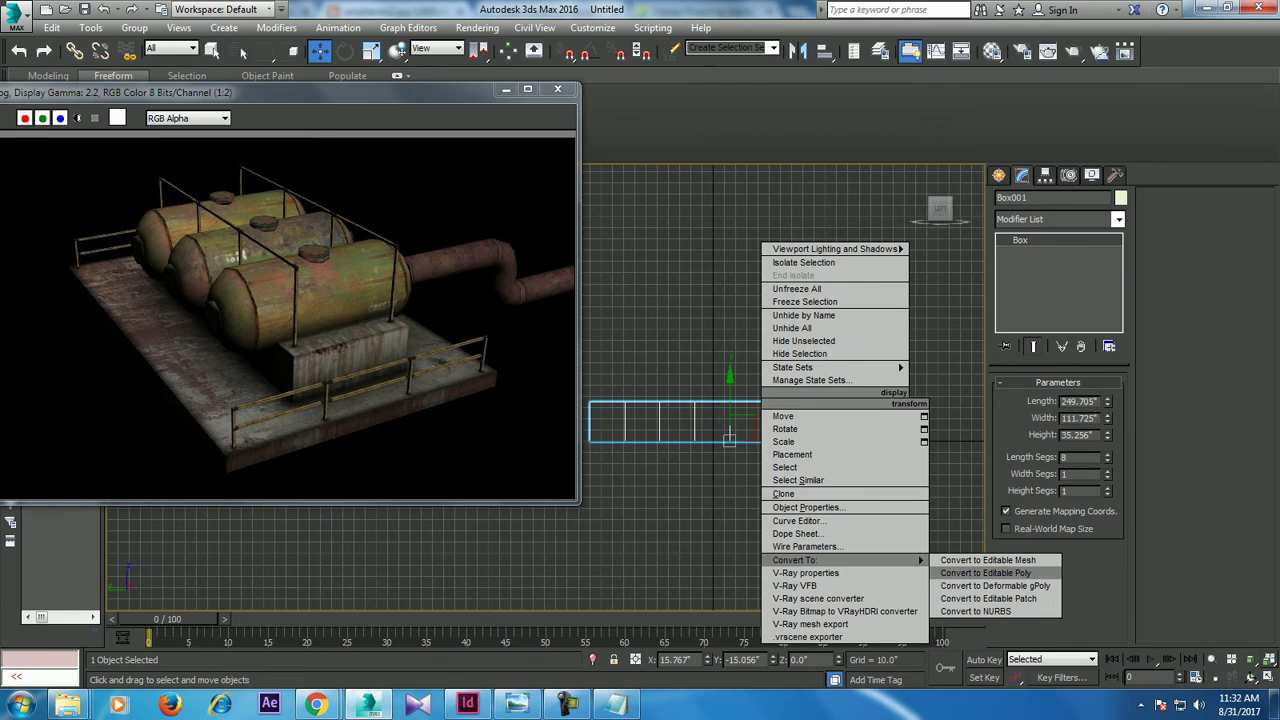
{"action": "left_click", "coordinate": [985, 572]}
{"action": "key", "text": "1"}
{"action": "mouse_move", "coordinate": [672, 381]}
{"action": "left_mouse_down"}
{"action": "mouse_move", "coordinate": [862, 432]}
{"action": "mouse_move", "coordinate": [845, 425]}
{"action": "left_mouse_up"}
{"action": "left_click_drag", "start_coordinate": [794, 380], "coordinate": [794, 388]}
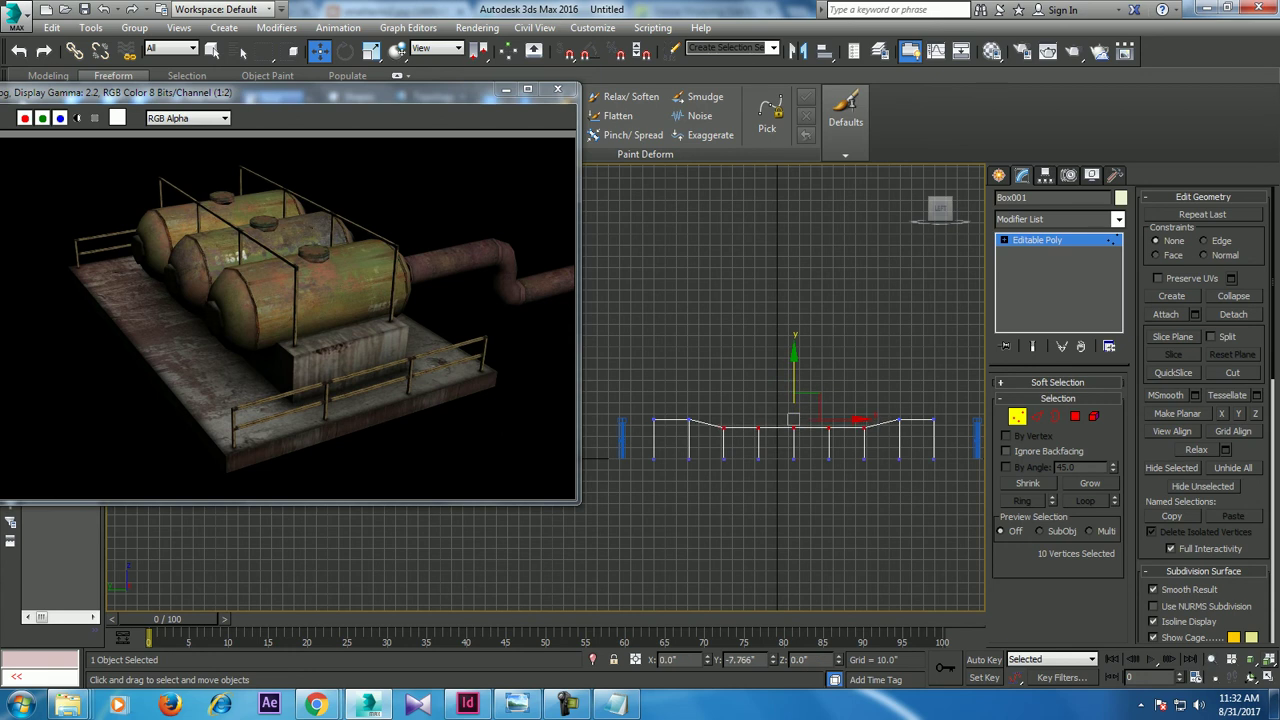
{"action": "left_click_drag", "start_coordinate": [830, 432], "coordinate": [850, 436], "text": "alt"}
{"action": "left_click_drag", "start_coordinate": [794, 385], "coordinate": [794, 396]}
{"action": "left_click_drag", "start_coordinate": [793, 440], "coordinate": [793, 444]}
Step: Adjust the corner and inner top vertices to refine the cradle's curve, then inspect it
{"action": "scroll", "coordinate": [790, 448], "scroll_direction": "up", "scroll_amount": 2}
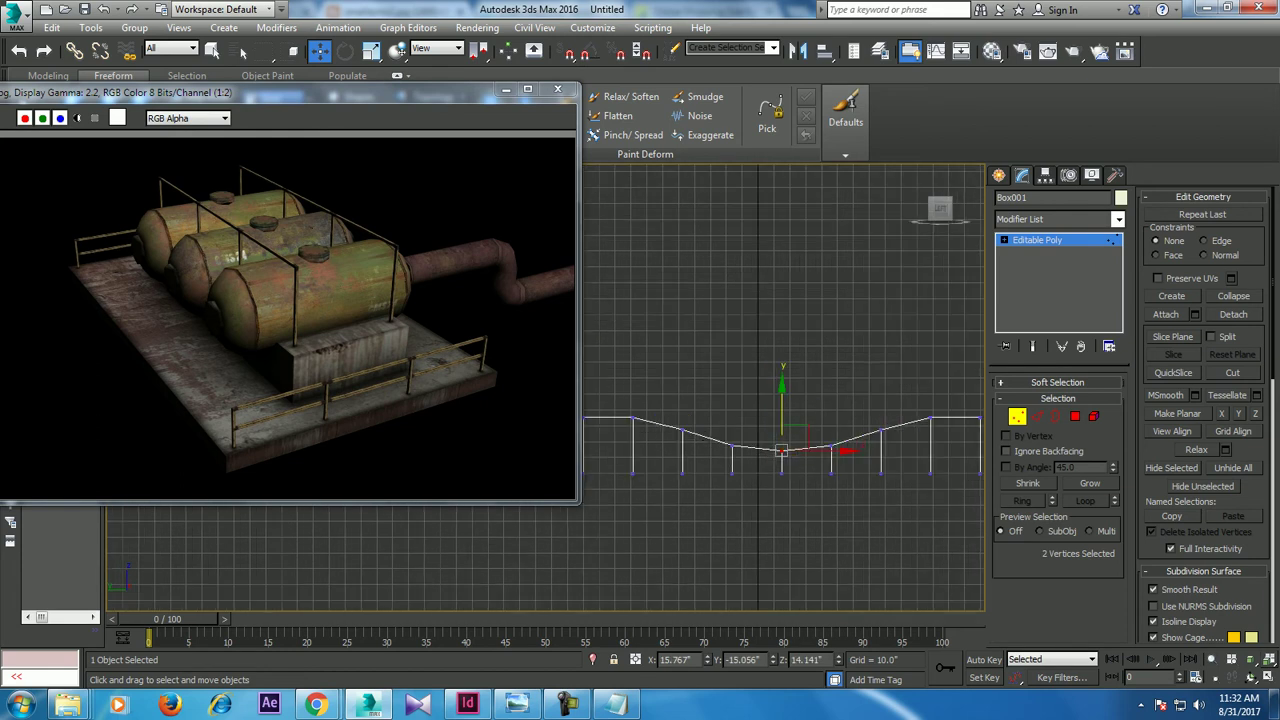
{"action": "left_click", "coordinate": [633, 418]}
{"action": "left_click_drag", "start_coordinate": [893, 378], "coordinate": [940, 435], "text": "ctrl"}
{"action": "left_click_drag", "start_coordinate": [782, 380], "coordinate": [908, 432]}
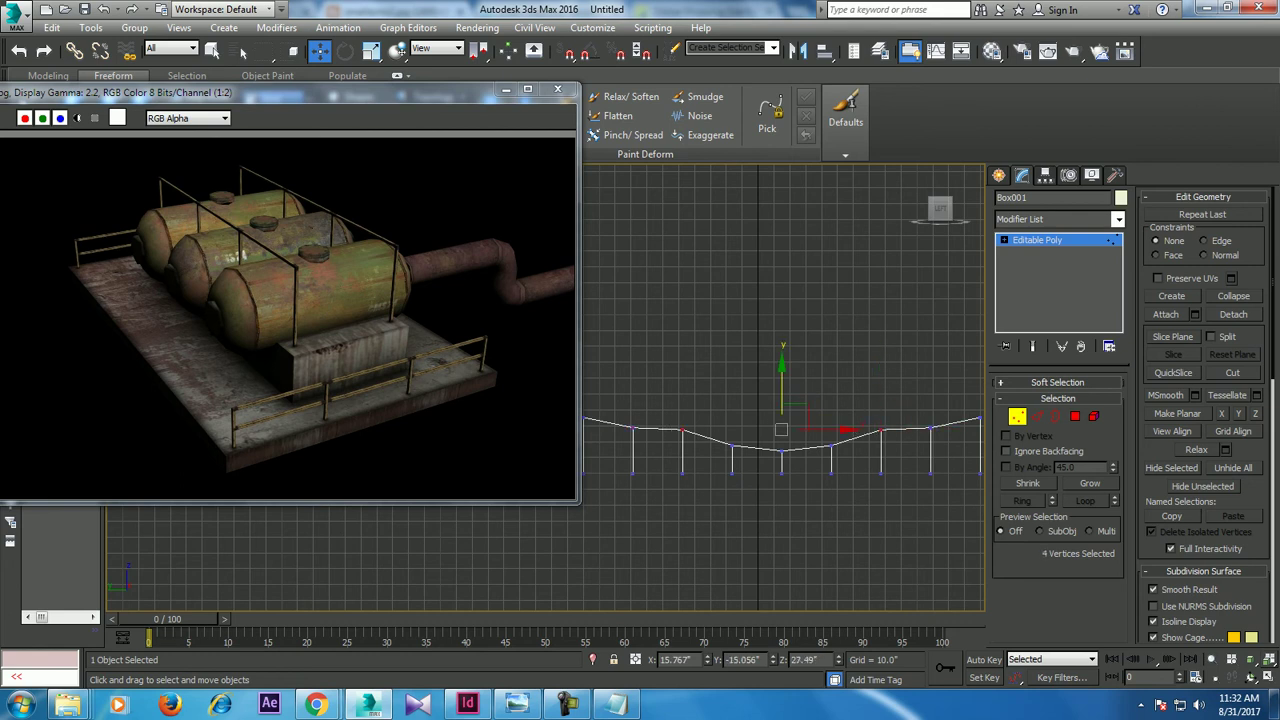
{"action": "left_click_drag", "start_coordinate": [782, 385], "coordinate": [782, 395]}
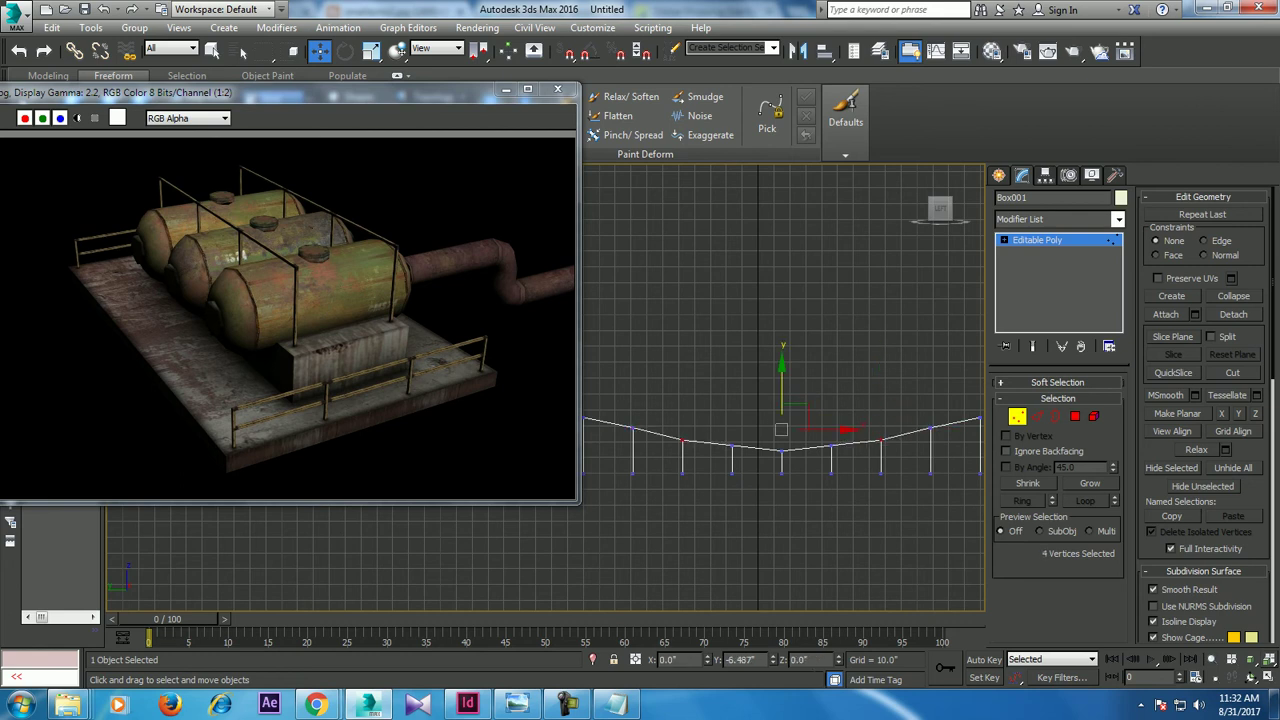
{"action": "middle_click_drag", "start_coordinate": [800, 300], "coordinate": [746, 305]}
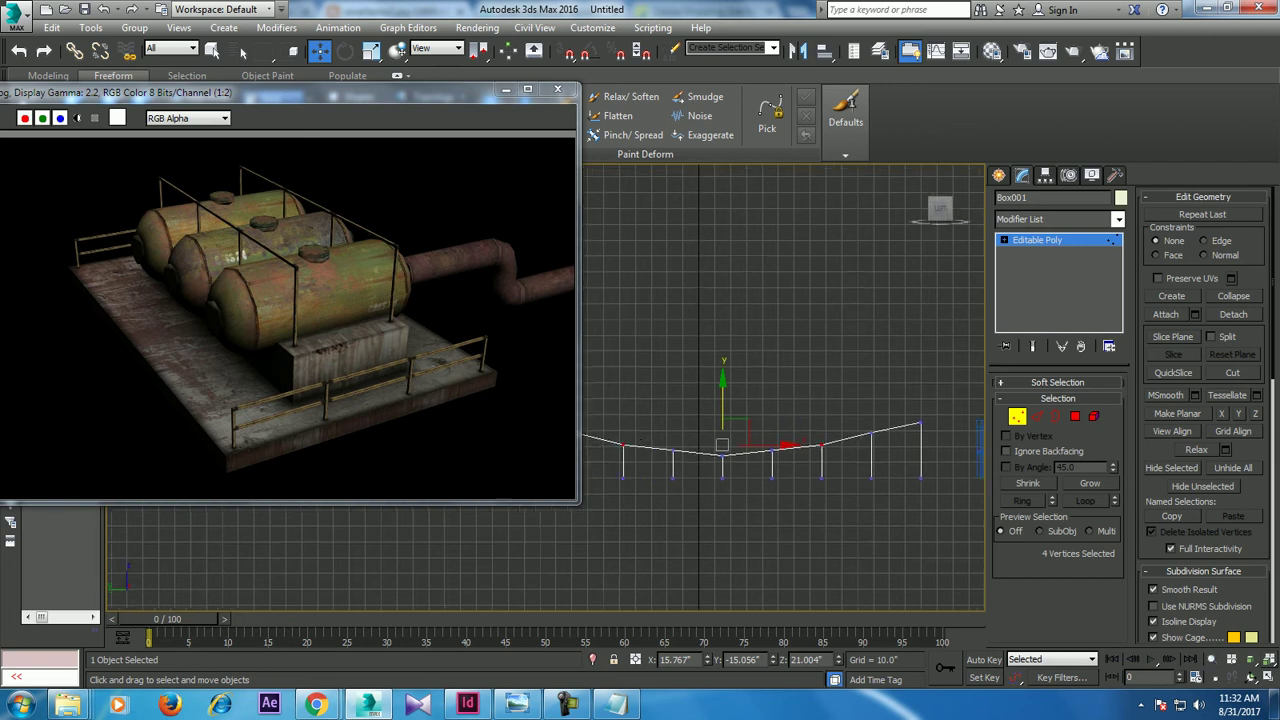
{"action": "left_click_drag", "start_coordinate": [860, 415], "coordinate": [895, 450]}
{"action": "middle_click_drag", "start_coordinate": [895, 450], "coordinate": [920, 455]}
{"action": "mouse_move", "coordinate": [780, 390]}
{"action": "middle_mouse_down"}
{"action": "mouse_move", "coordinate": [860, 390]}
{"action": "mouse_move", "coordinate": [776, 392]}
{"action": "middle_mouse_up"}
{"action": "left_click", "coordinate": [684, 437], "text": "ctrl"}
{"action": "left_click_drag", "start_coordinate": [809, 400], "coordinate": [809, 392]}
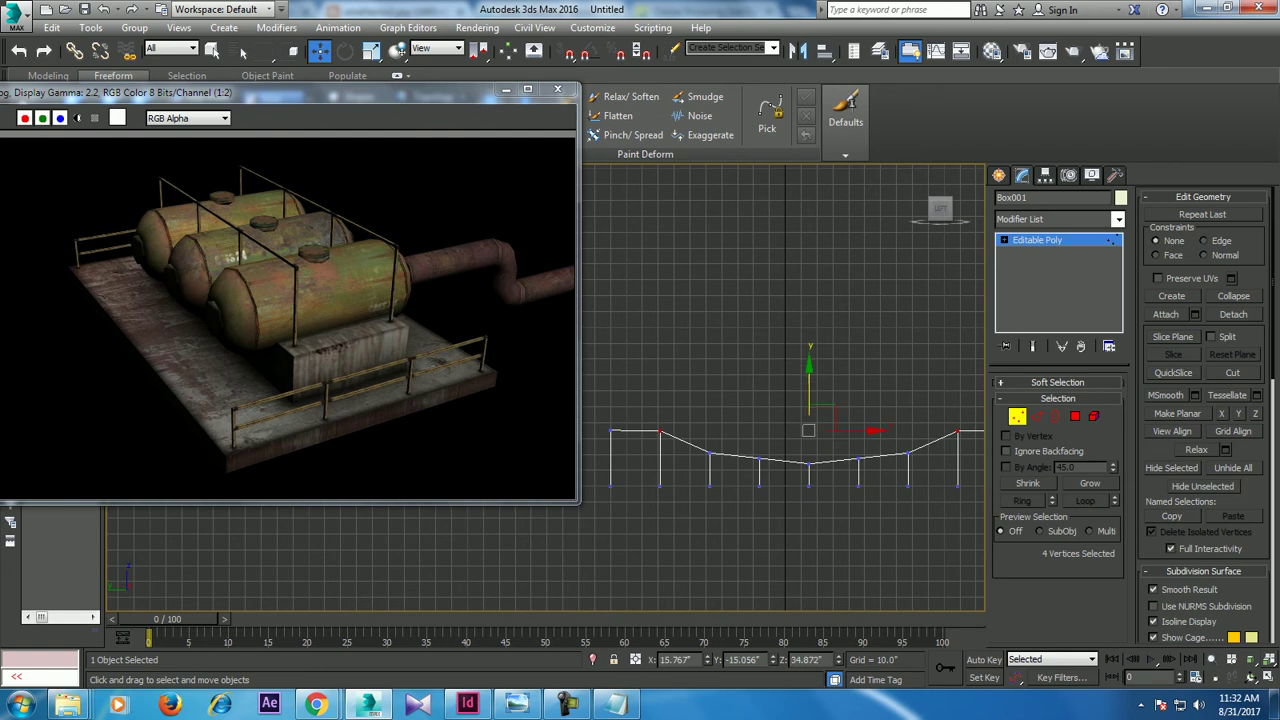
{"action": "key", "text": "alt+w"}
{"action": "key", "text": "alt+w"}
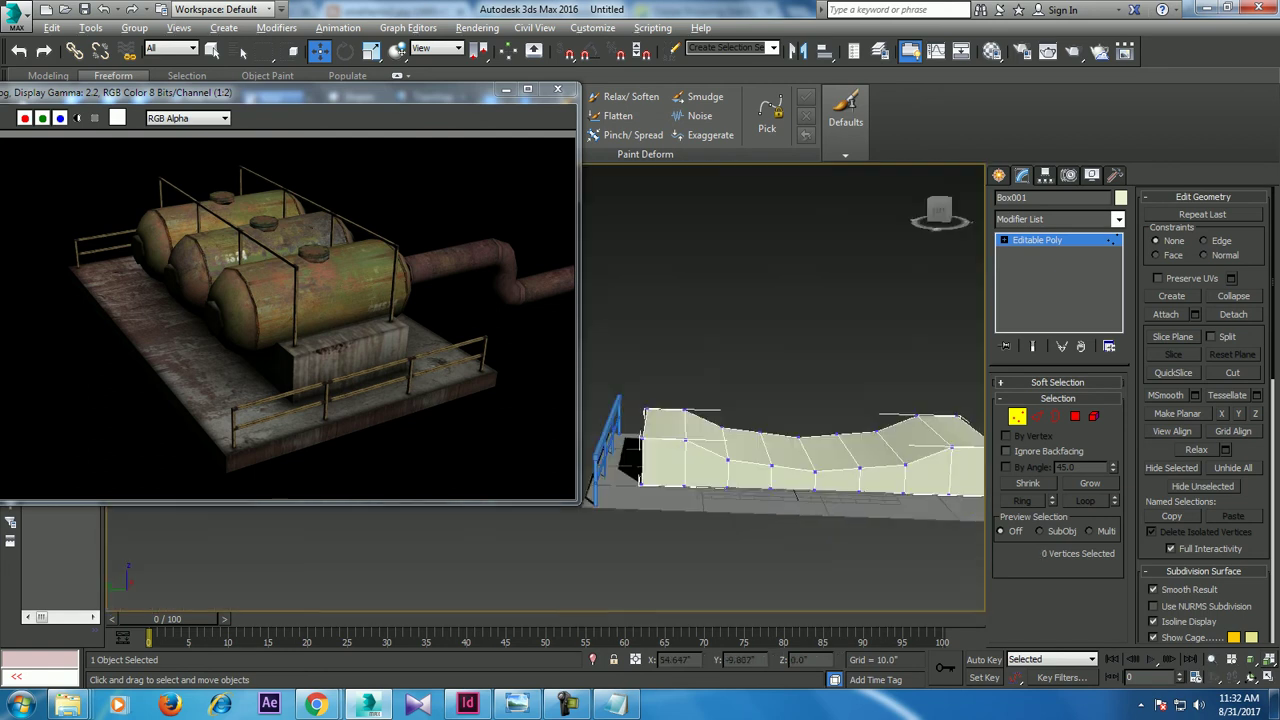
{"action": "middle_click_drag", "start_coordinate": [780, 450], "coordinate": [720, 450], "text": "alt"}
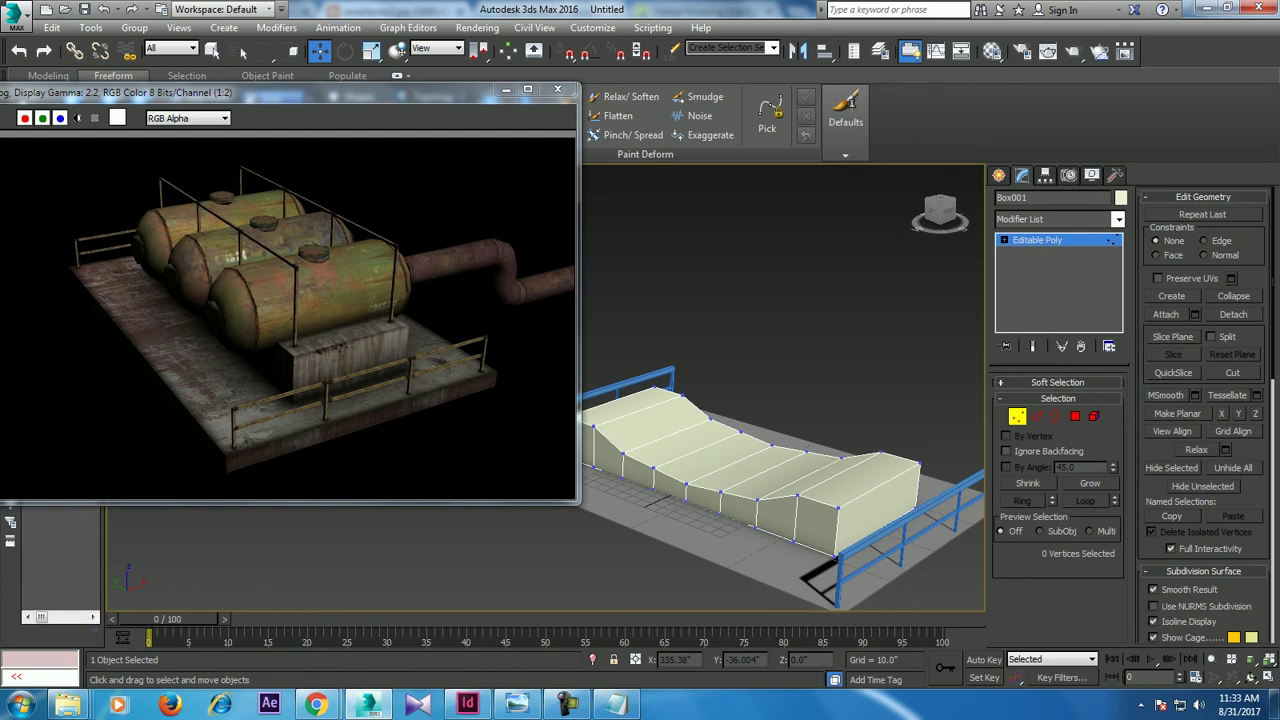
{"action": "left_click", "coordinate": [998, 175]}
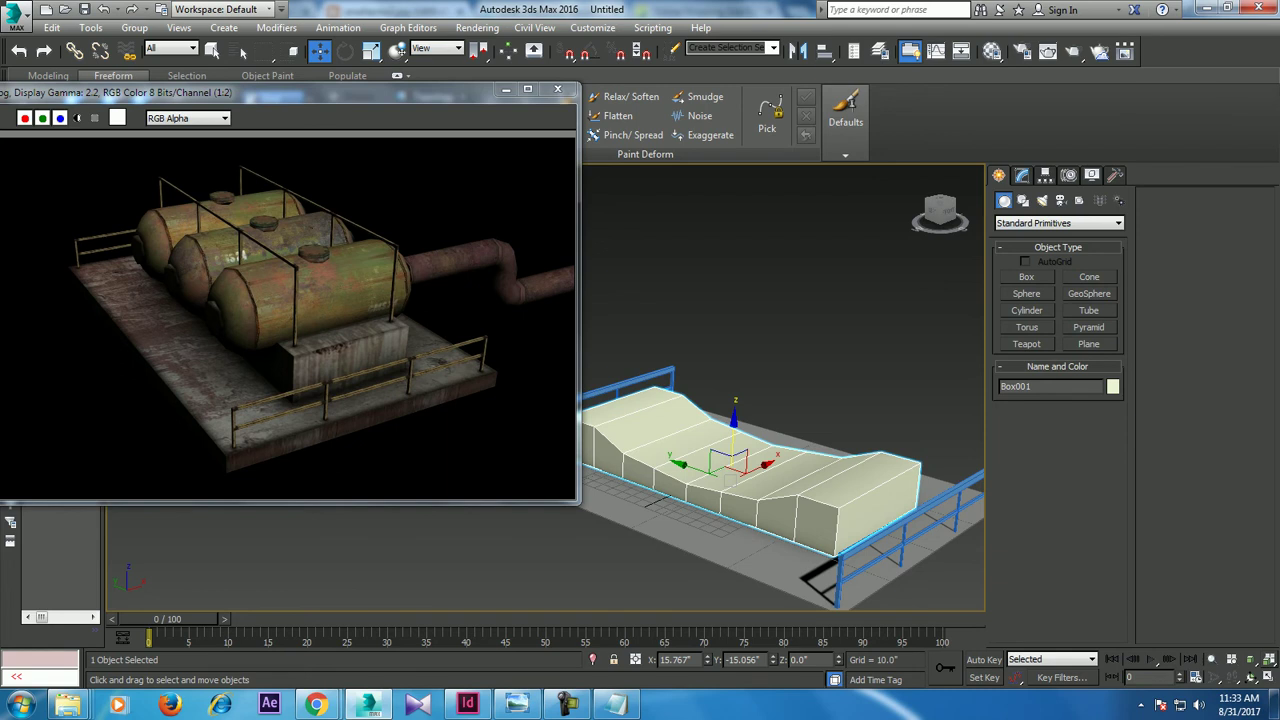
Step: Create an upright Extended Primitives OilTank beside the platform, radius 36.862 and height 137.67
{"action": "left_click", "coordinate": [1058, 223]}
{"action": "left_click", "coordinate": [1033, 248]}
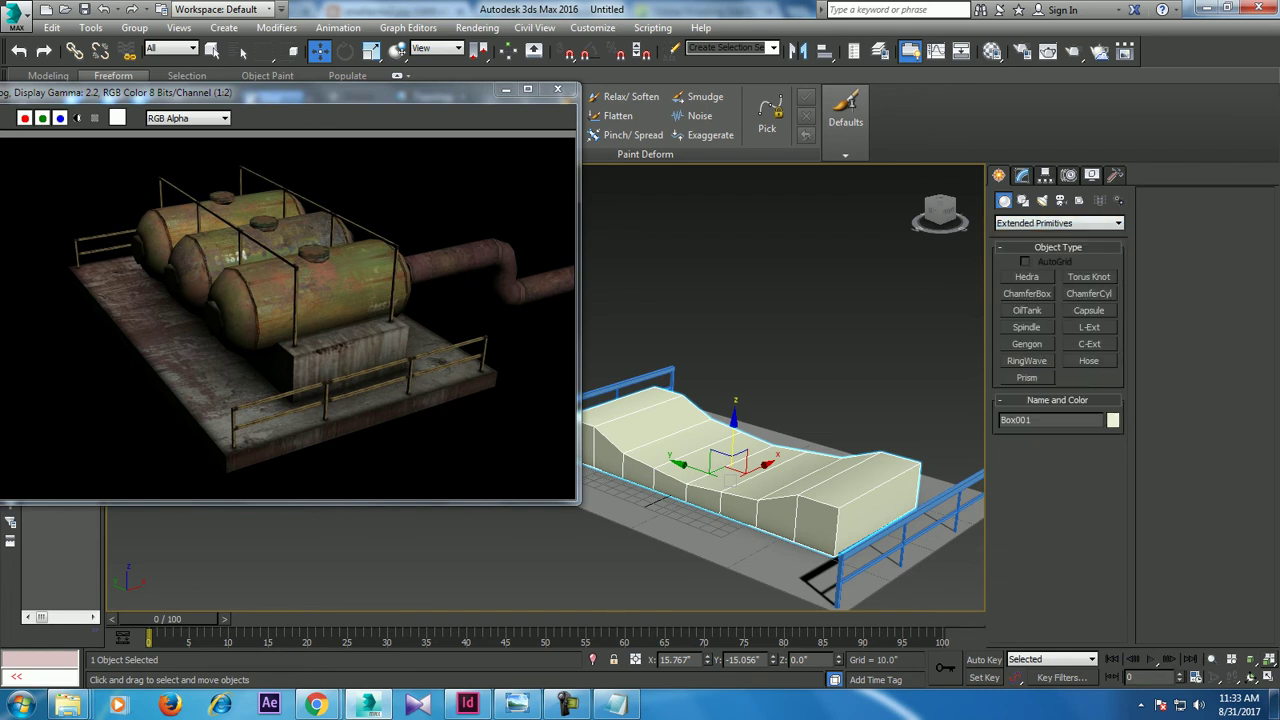
{"action": "left_click", "coordinate": [1027, 310]}
{"action": "left_click_drag", "start_coordinate": [648, 564], "coordinate": [706, 566]}
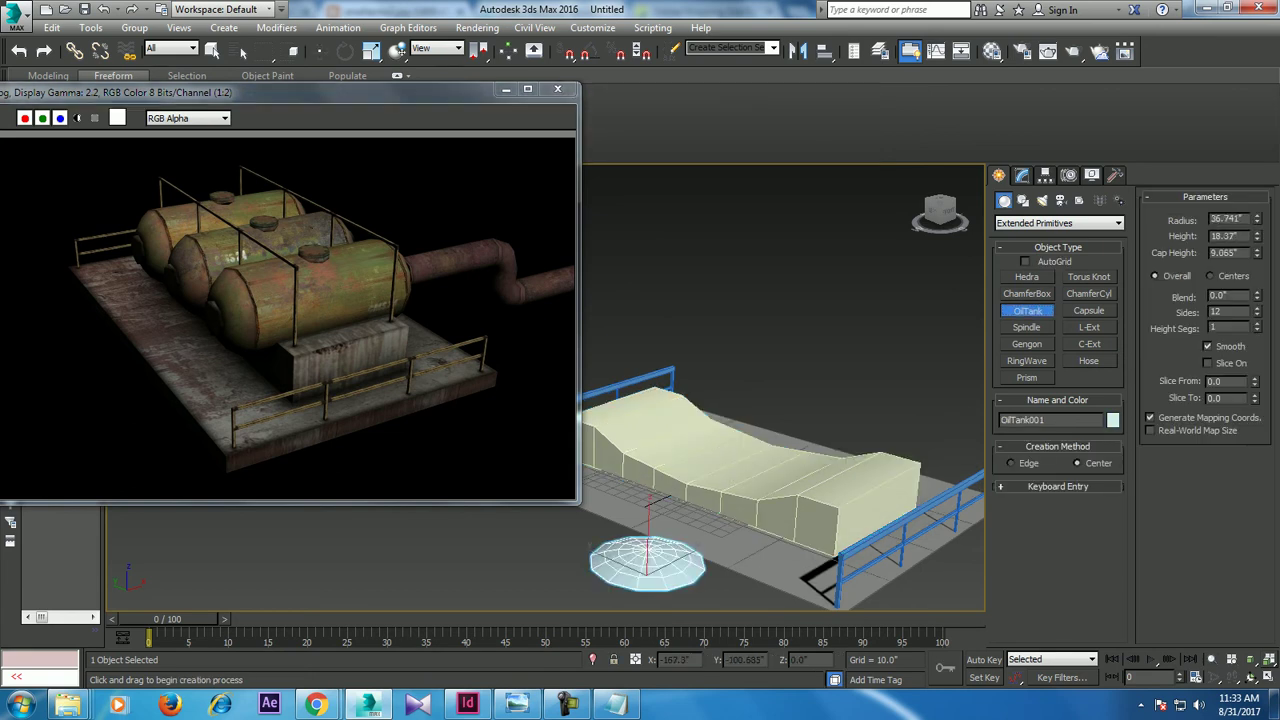
{"action": "left_click", "coordinate": [697, 545]}
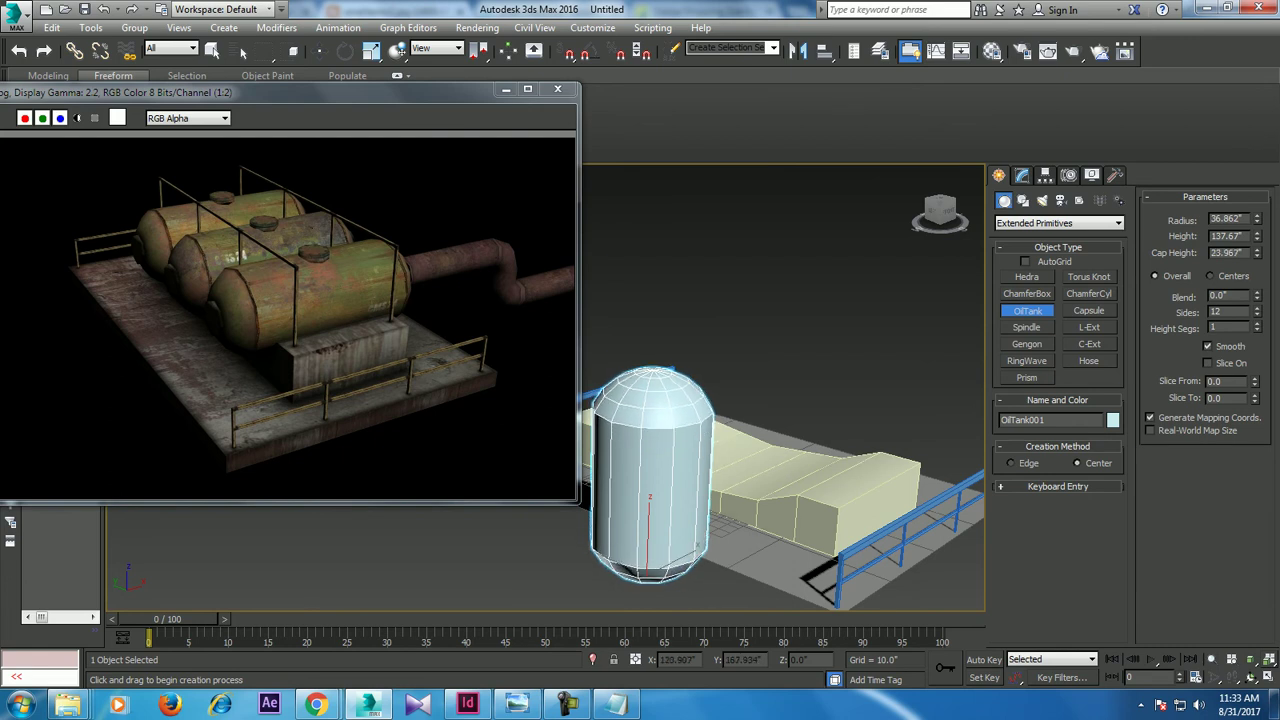
{"action": "key", "text": "w"}
{"action": "middle_click_drag", "start_coordinate": [780, 450], "coordinate": [820, 440], "text": "alt"}
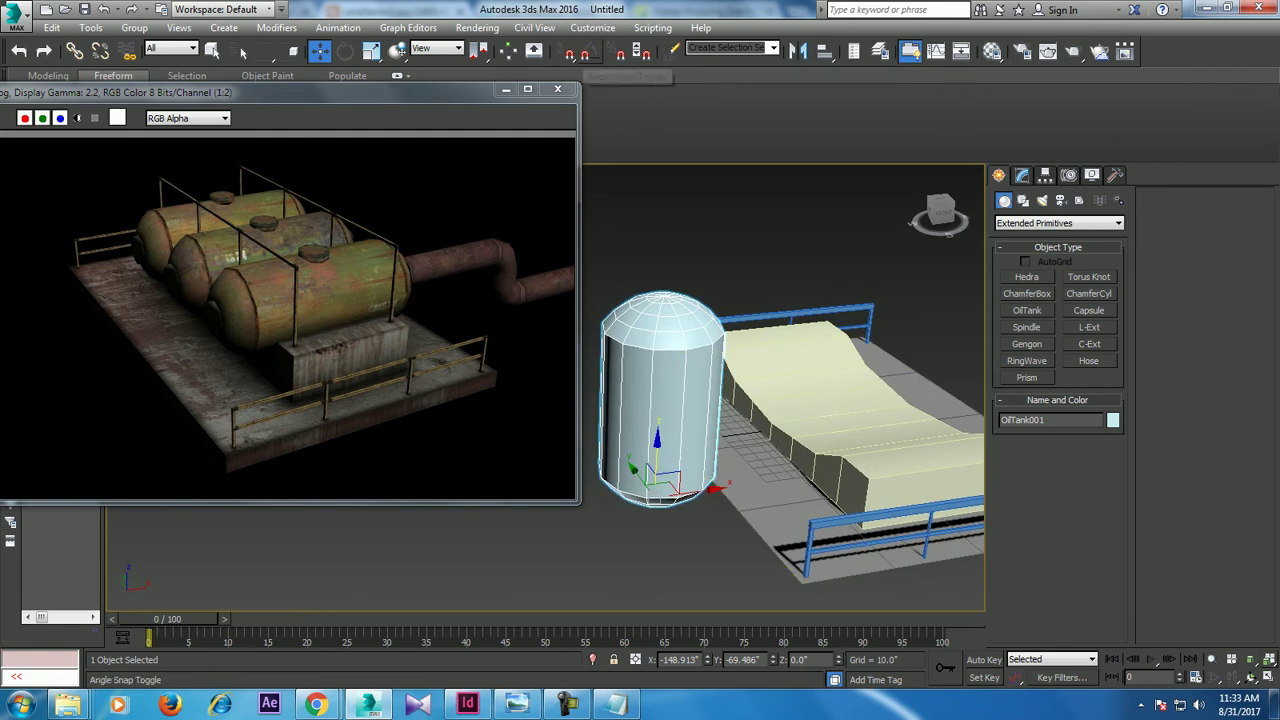
Step: Set the angle snap to 90 degrees in Grid and Snap Settings
{"action": "right_click", "coordinate": [570, 52]}
{"action": "double_click", "coordinate": [640, 359]}
{"action": "type", "text": "90"}
{"action": "key", "text": "Return"}
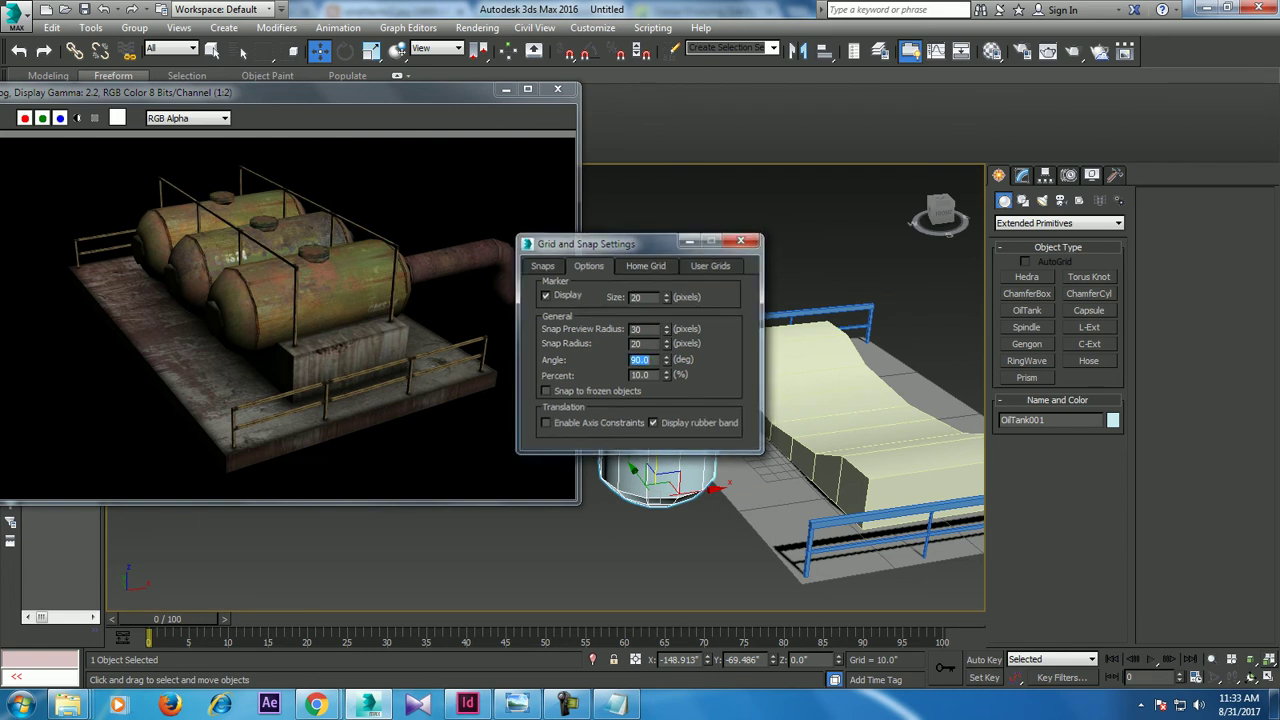
{"action": "left_click", "coordinate": [741, 239]}
Step: Enable Angle Snap, rotate the tank 90° onto its side, and lift it onto the beige block
{"action": "key", "text": "e"}
{"action": "left_click_drag", "start_coordinate": [656, 472], "coordinate": [660, 470]}
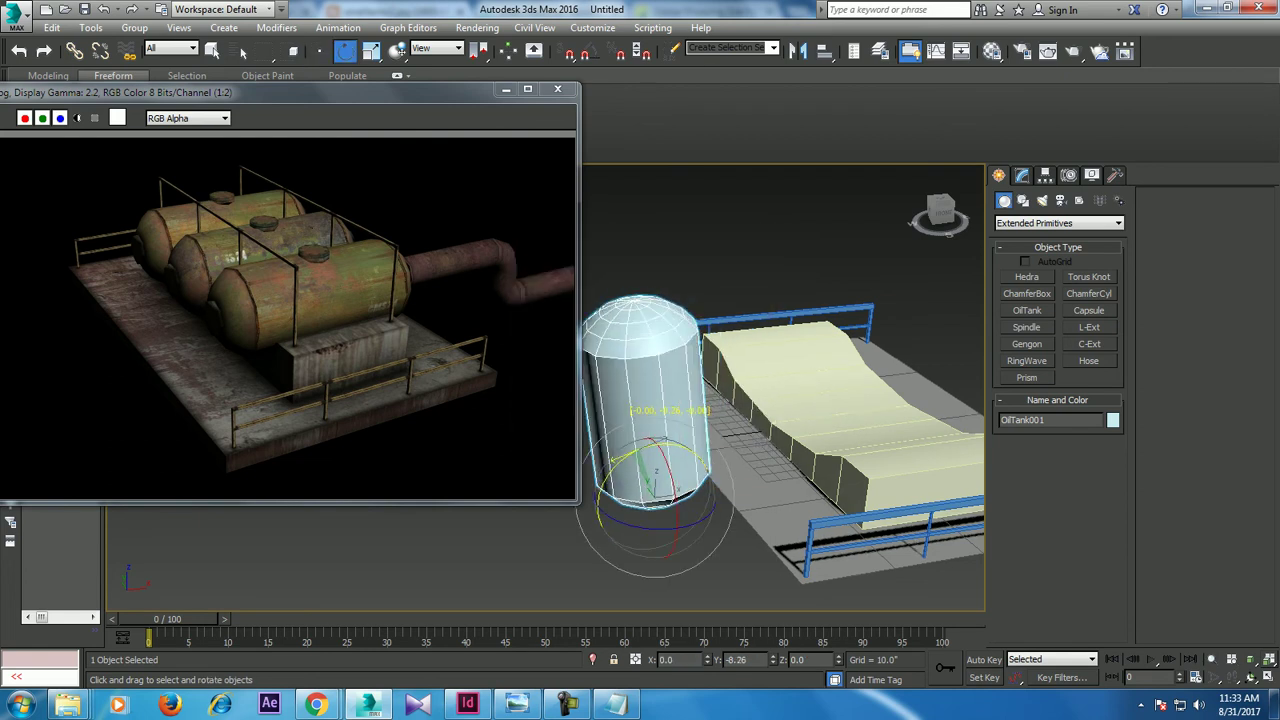
{"action": "left_click", "coordinate": [589, 52]}
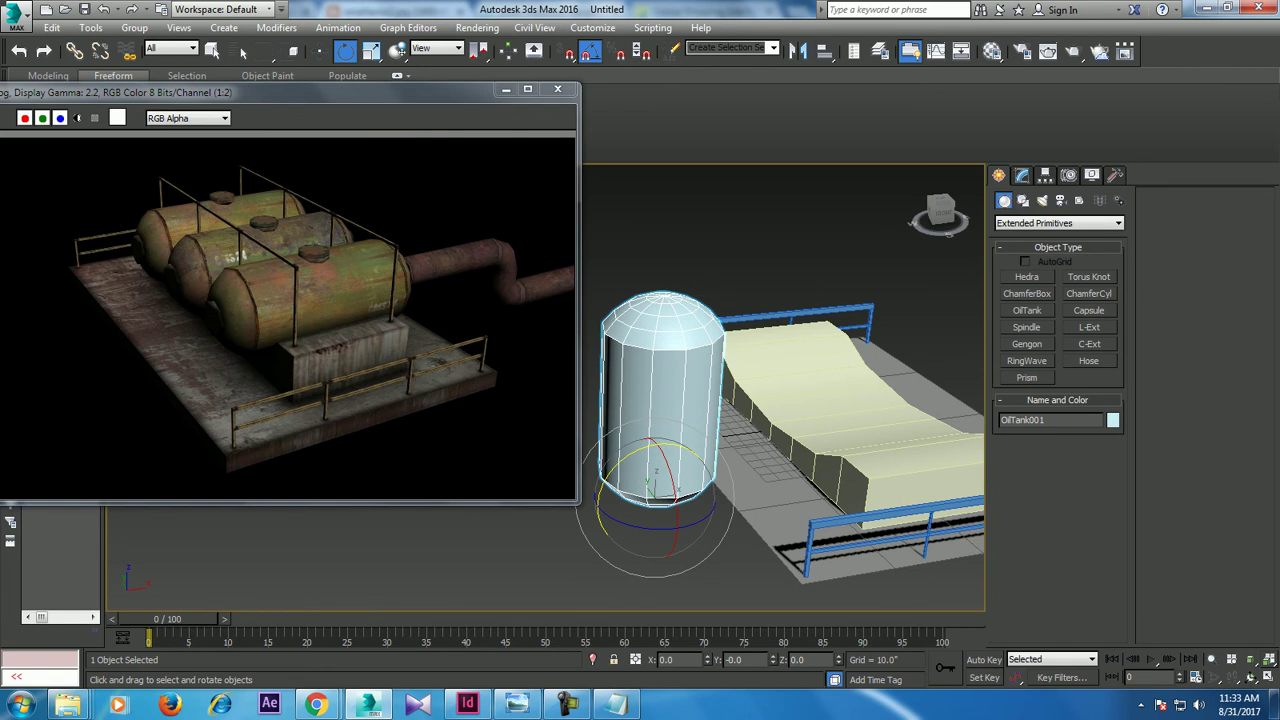
{"action": "mouse_move", "coordinate": [676, 520]}
{"action": "left_mouse_down"}
{"action": "mouse_move", "coordinate": [690, 470]}
{"action": "mouse_move", "coordinate": [930, 440]}
{"action": "left_mouse_up"}
{"action": "key", "text": "w"}
{"action": "mouse_move", "coordinate": [900, 440]}
{"action": "middle_mouse_down", "text": "alt"}
{"action": "mouse_move", "coordinate": [657, 470]}
{"action": "mouse_move", "coordinate": [848, 458]}
{"action": "middle_mouse_up", "text": "alt"}
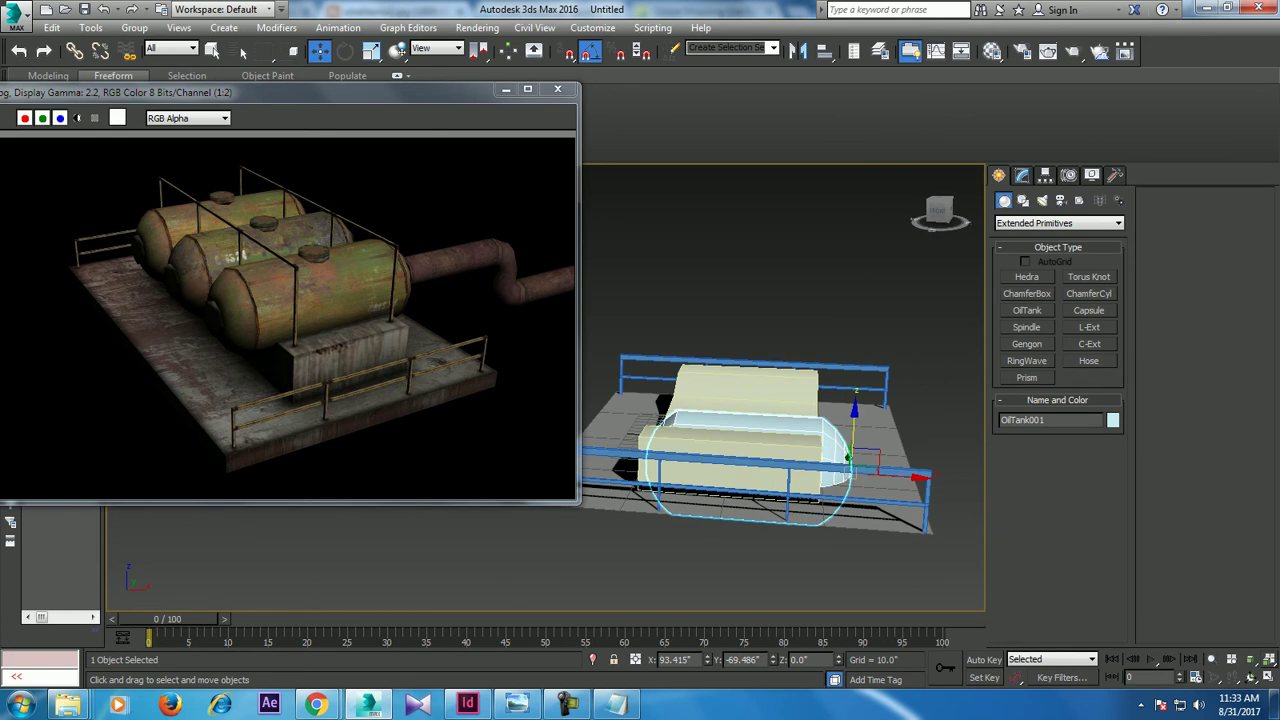
{"action": "left_click_drag", "start_coordinate": [848, 458], "coordinate": [850, 405]}
{"action": "mouse_move", "coordinate": [850, 405]}
{"action": "middle_mouse_down", "text": "alt"}
{"action": "mouse_move", "coordinate": [828, 398]}
{"action": "mouse_move", "coordinate": [830, 364]}
{"action": "mouse_move", "coordinate": [840, 372]}
{"action": "middle_mouse_up", "text": "alt"}
Step: Set the oil tank's radius to 28.752 and height to 159.698, and shift it slightly along X
{"action": "scroll", "coordinate": [845, 376], "scroll_direction": "up", "scroll_amount": 5}
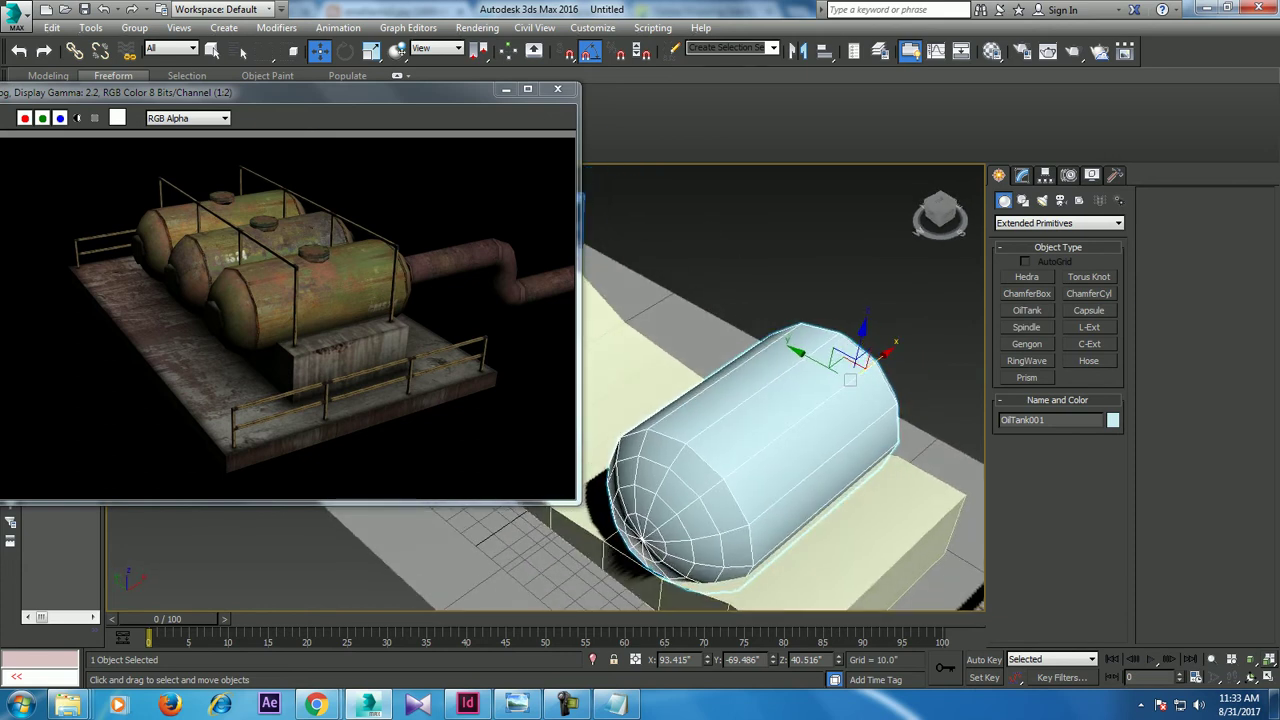
{"action": "left_click", "coordinate": [1021, 175]}
{"action": "mouse_move", "coordinate": [1109, 404]}
{"action": "left_mouse_down"}
{"action": "mouse_move", "coordinate": [1109, 430]}
{"action": "mouse_move", "coordinate": [1109, 410]}
{"action": "left_mouse_up"}
{"action": "mouse_move", "coordinate": [858, 355]}
{"action": "middle_mouse_down", "text": "alt"}
{"action": "mouse_move", "coordinate": [900, 372]}
{"action": "mouse_move", "coordinate": [864, 388]}
{"action": "middle_mouse_up", "text": "alt"}
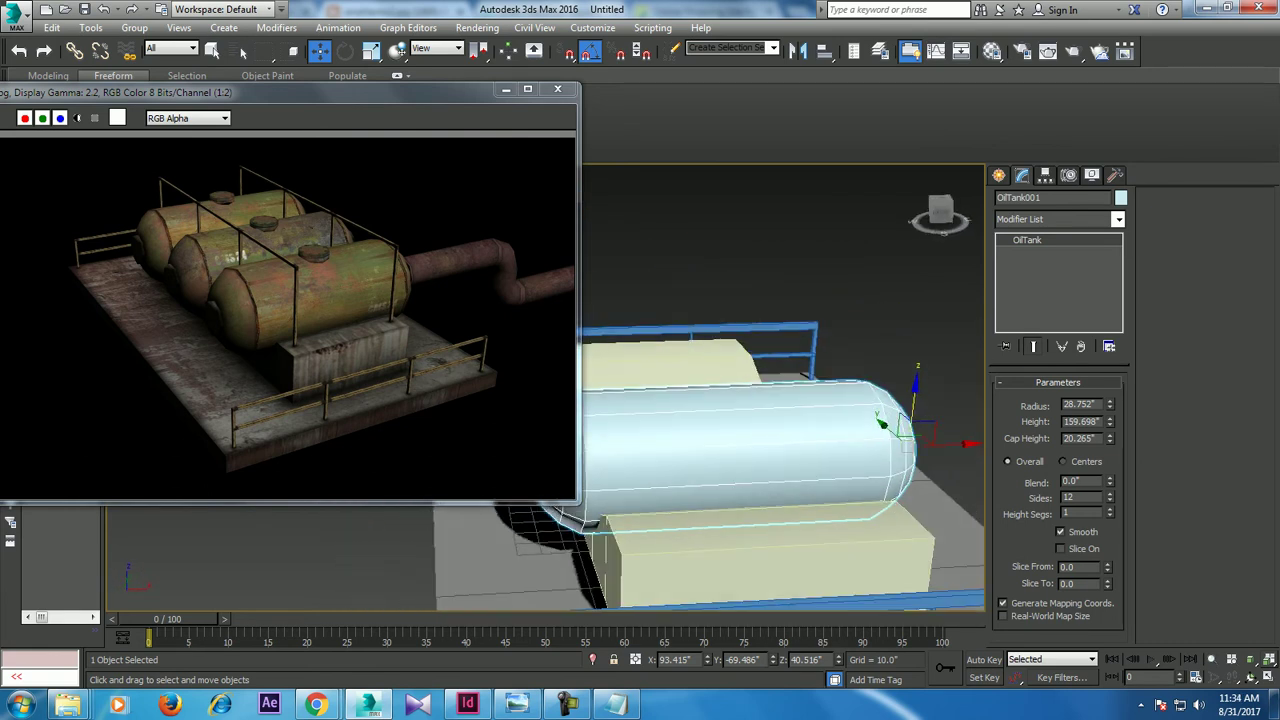
{"action": "left_click_drag", "start_coordinate": [945, 443], "coordinate": [955, 443]}
{"action": "mouse_move", "coordinate": [780, 400]}
{"action": "middle_mouse_down", "text": "alt"}
{"action": "mouse_move", "coordinate": [700, 406]}
{"action": "mouse_move", "coordinate": [740, 406]}
{"action": "mouse_move", "coordinate": [715, 406]}
{"action": "middle_mouse_up", "text": "alt"}
{"action": "mouse_move", "coordinate": [768, 333]}
{"action": "middle_mouse_down", "text": "alt"}
{"action": "mouse_move", "coordinate": [980, 415]}
{"action": "mouse_move", "coordinate": [912, 370]}
{"action": "middle_mouse_up", "text": "alt"}
{"action": "left_click_drag", "start_coordinate": [577, 300], "coordinate": [494, 300]}
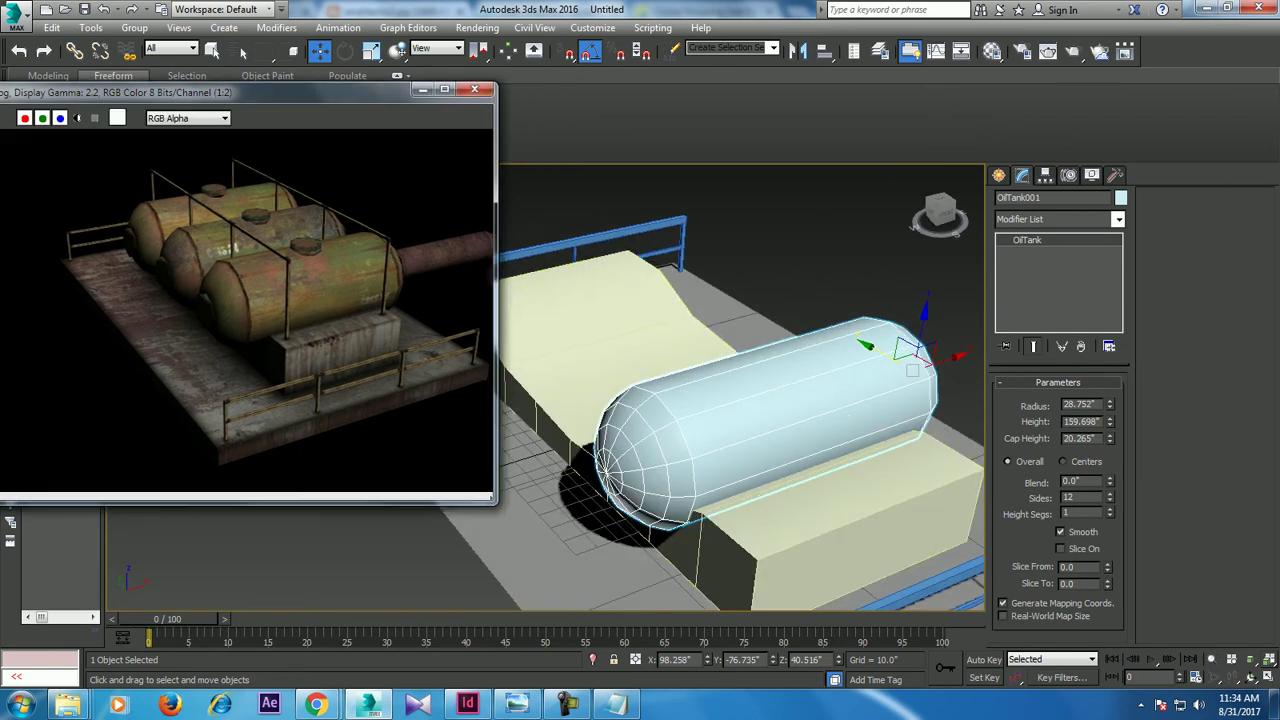
Step: Convert the oil tank to an Editable Poly and orbit to a close-up of its end cap
{"action": "right_click", "coordinate": [864, 404]}
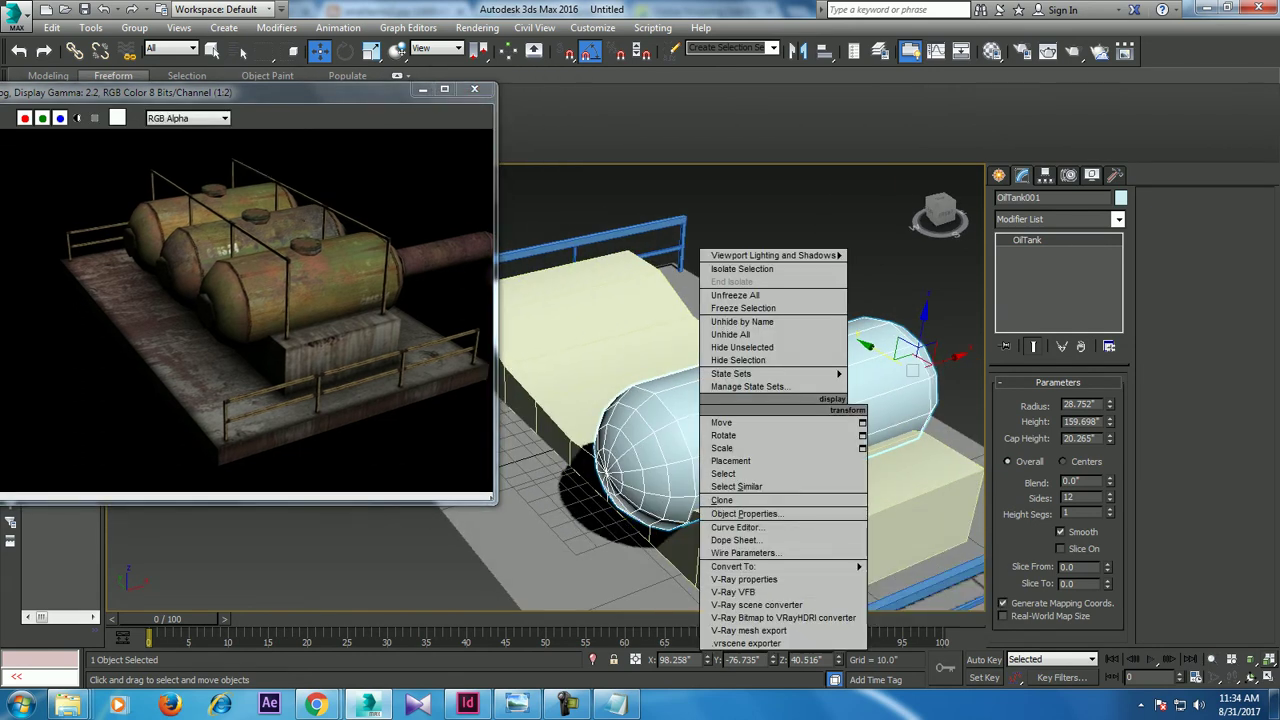
{"action": "left_click", "coordinate": [924, 579]}
{"action": "scroll", "coordinate": [740, 390], "scroll_direction": "up", "scroll_amount": 2}
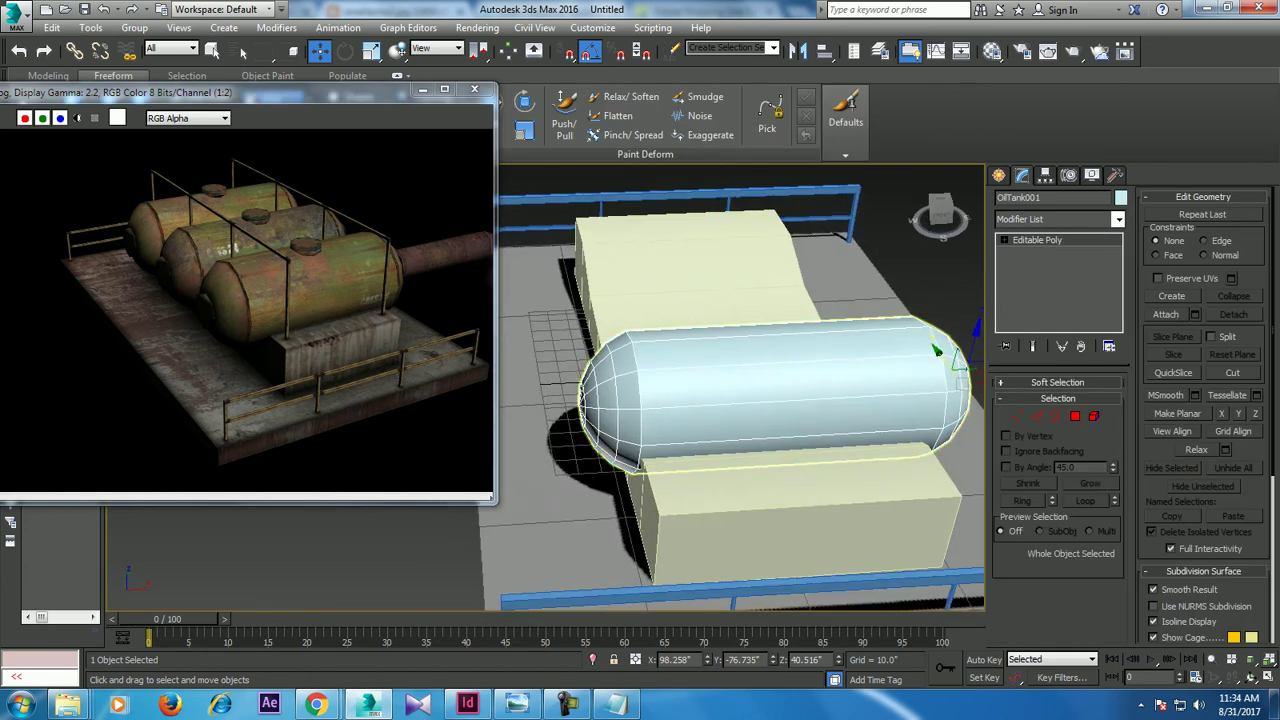
{"action": "scroll", "coordinate": [740, 390], "scroll_direction": "up", "scroll_amount": 1}
{"action": "scroll", "coordinate": [740, 390], "scroll_direction": "up", "scroll_amount": 3}
{"action": "mouse_move", "coordinate": [715, 166]}
{"action": "middle_mouse_down", "text": "alt"}
{"action": "mouse_move", "coordinate": [900, 243]}
{"action": "mouse_move", "coordinate": [943, 214]}
{"action": "middle_mouse_up", "text": "alt"}
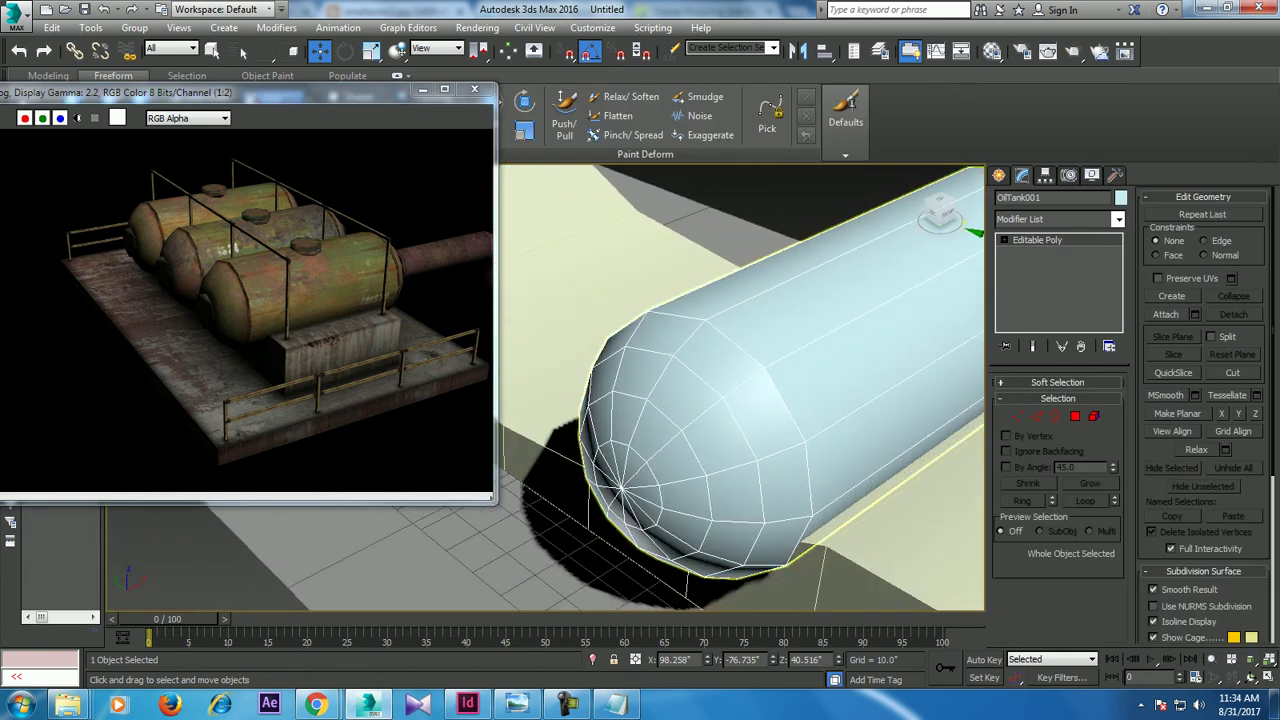
{"action": "left_click_drag", "start_coordinate": [300, 92], "coordinate": [258, 131]}
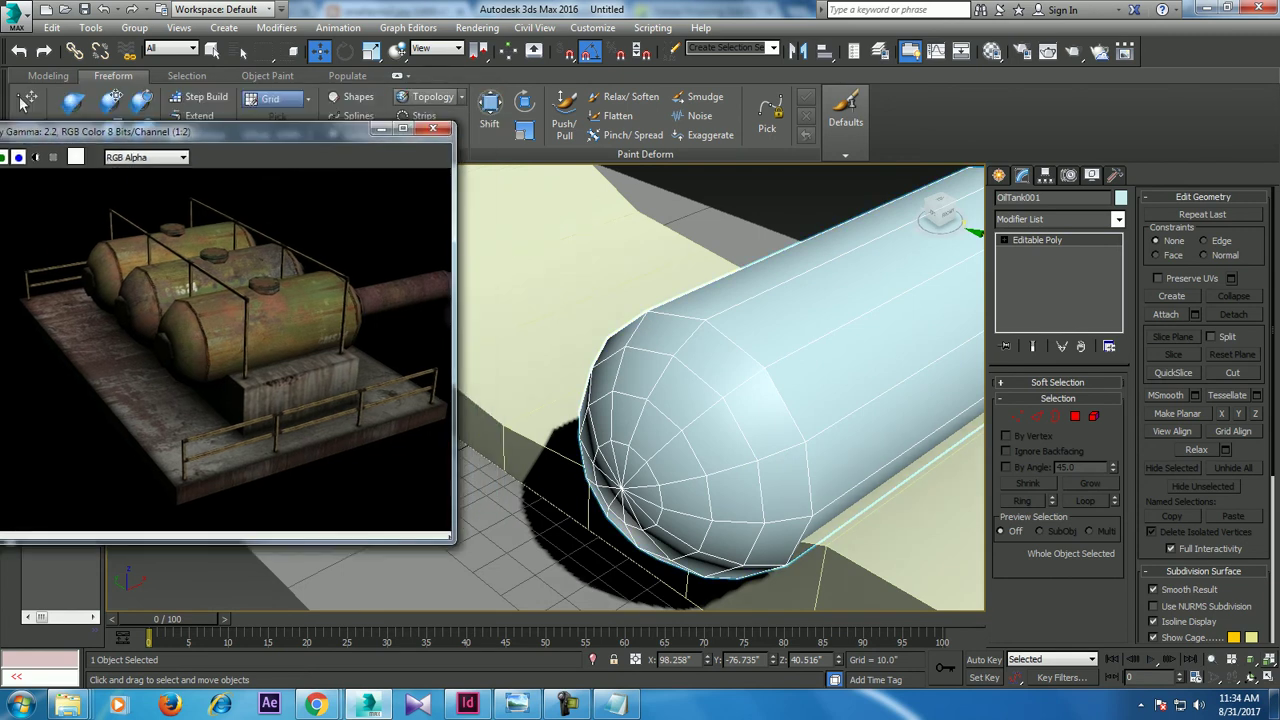
{"action": "left_click", "coordinate": [48, 76]}
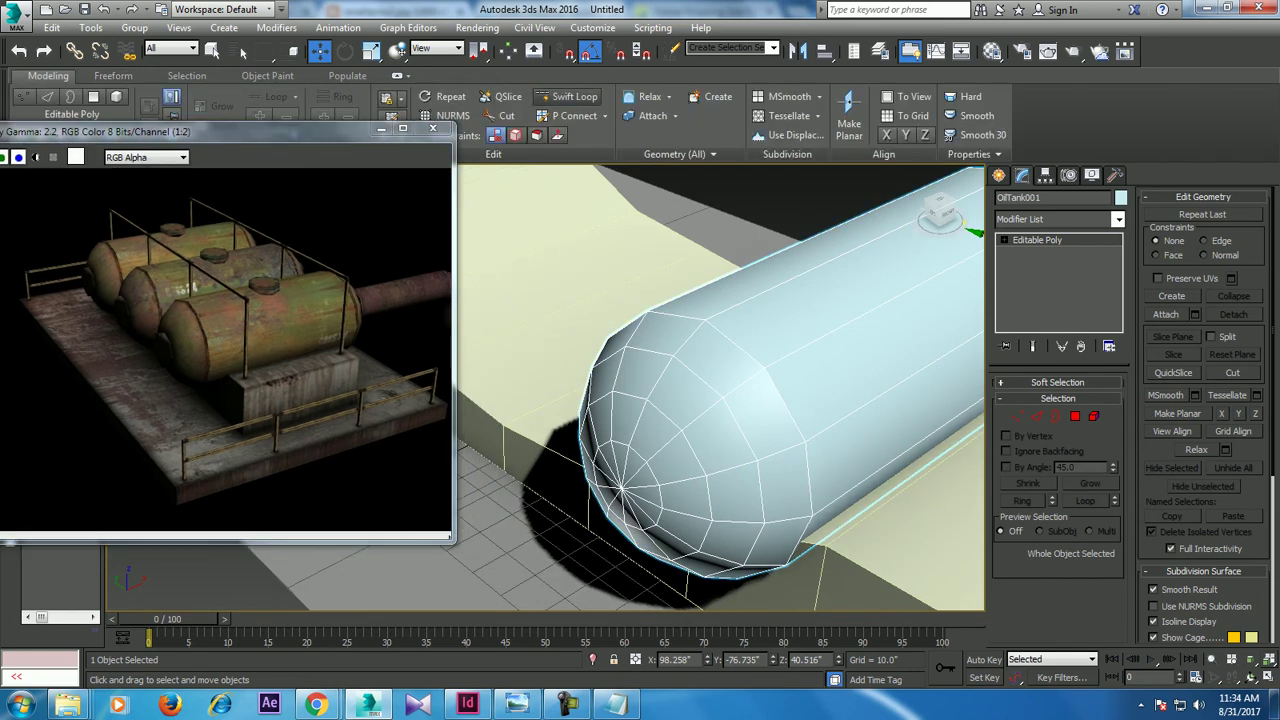
{"action": "middle_click_drag", "start_coordinate": [700, 400], "coordinate": [720, 380], "text": "alt"}
{"action": "scroll", "coordinate": [700, 330], "scroll_direction": "up", "scroll_amount": 3}
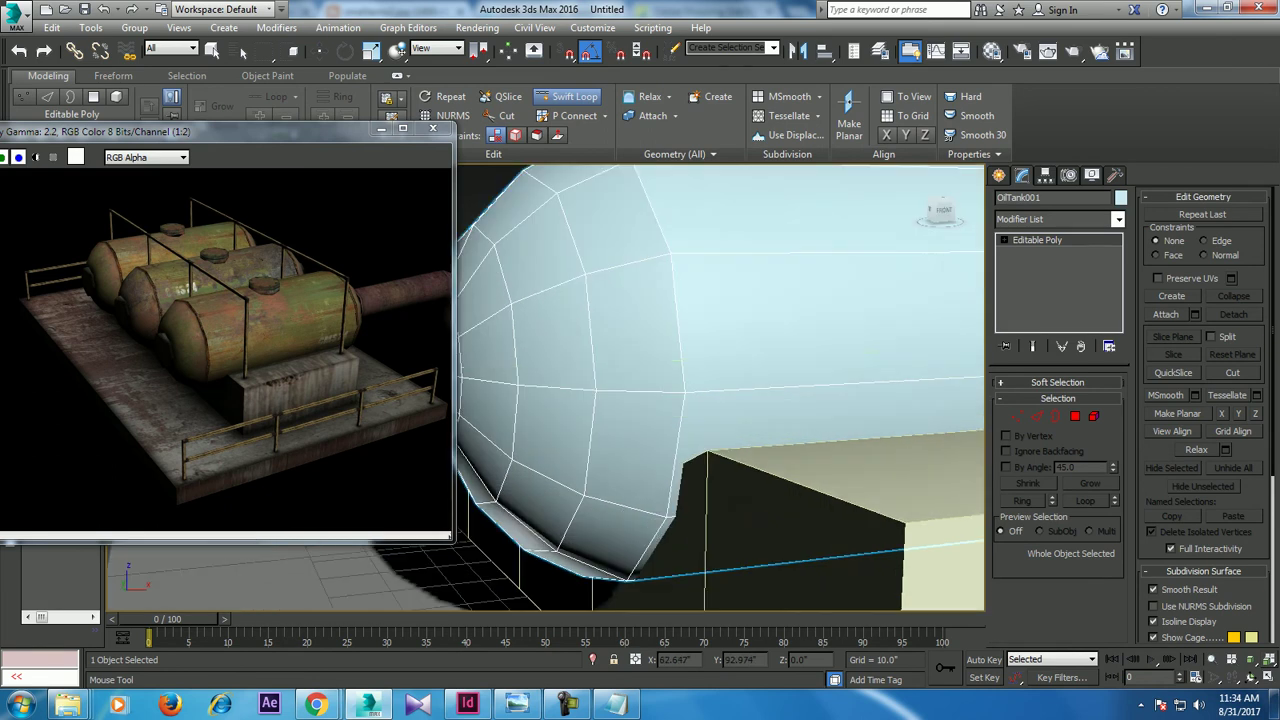
{"action": "middle_click_drag", "start_coordinate": [720, 390], "coordinate": [800, 390], "text": "alt"}
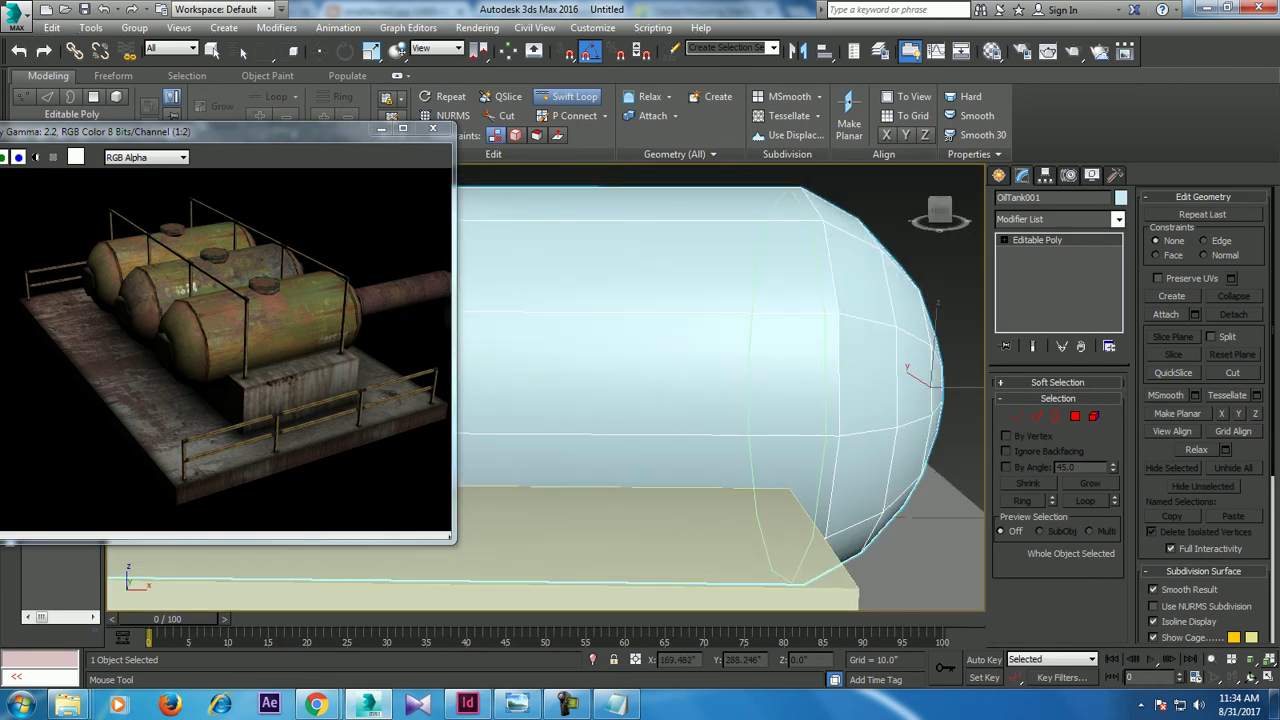
{"action": "middle_click_drag", "start_coordinate": [720, 390], "coordinate": [800, 340], "text": "alt"}
{"action": "scroll", "coordinate": [720, 390], "scroll_direction": "down", "scroll_amount": 3}
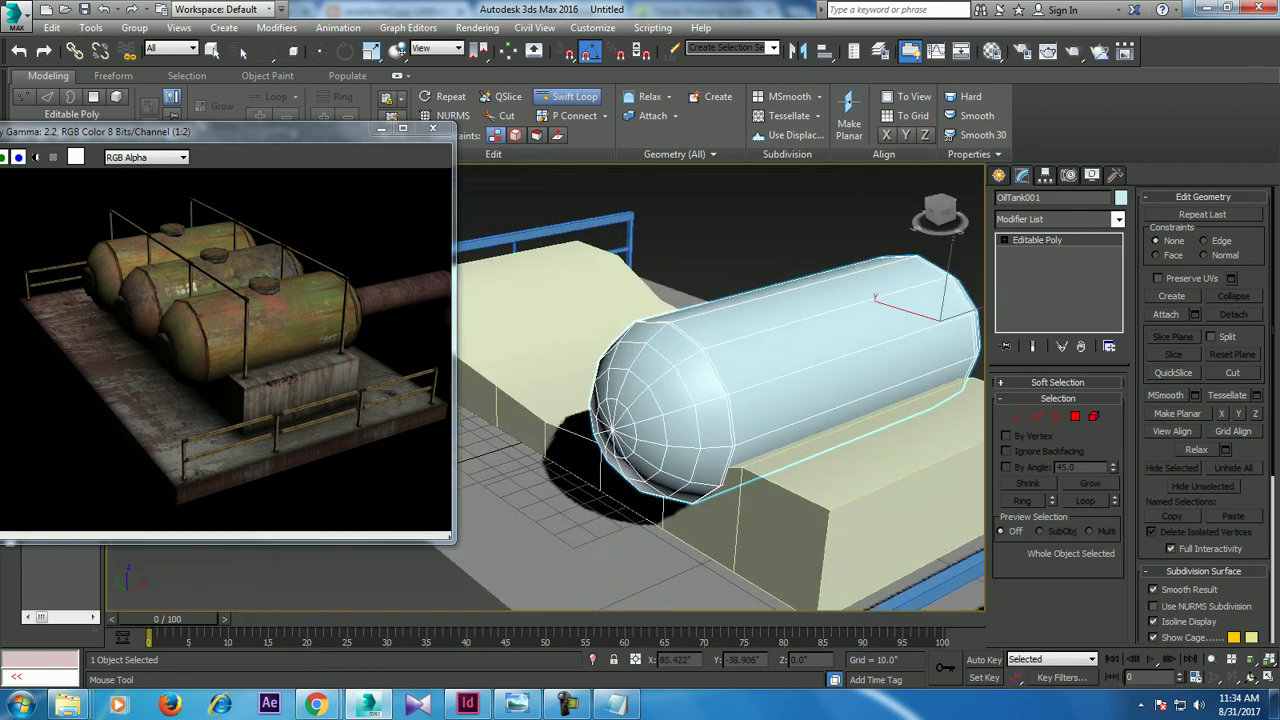
{"action": "key", "text": "w"}
{"action": "scroll", "coordinate": [720, 390], "scroll_direction": "up", "scroll_amount": 3}
{"action": "middle_click_drag", "start_coordinate": [720, 390], "coordinate": [670, 390], "text": "alt"}
Step: Select the edge loop where the end cap meets the body and convert it to a face ring
{"action": "left_click", "coordinate": [1036, 416]}
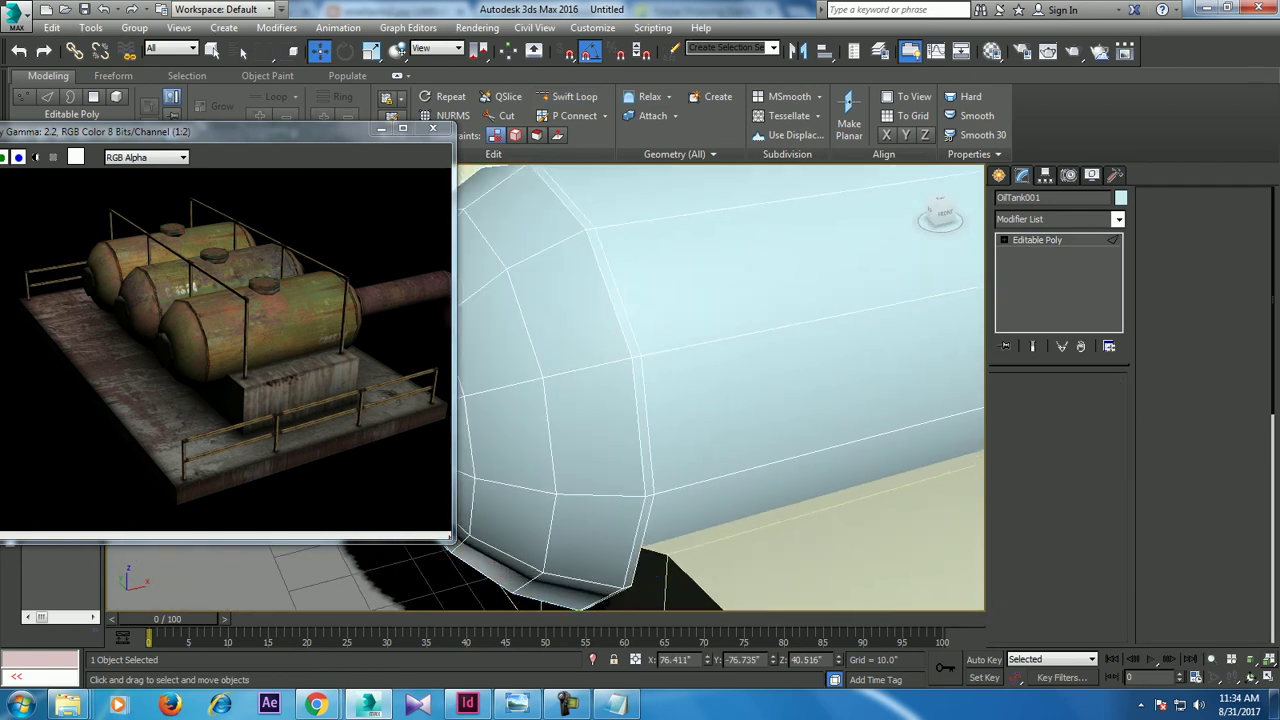
{"action": "left_click", "coordinate": [590, 365]}
{"action": "key", "text": "alt"}
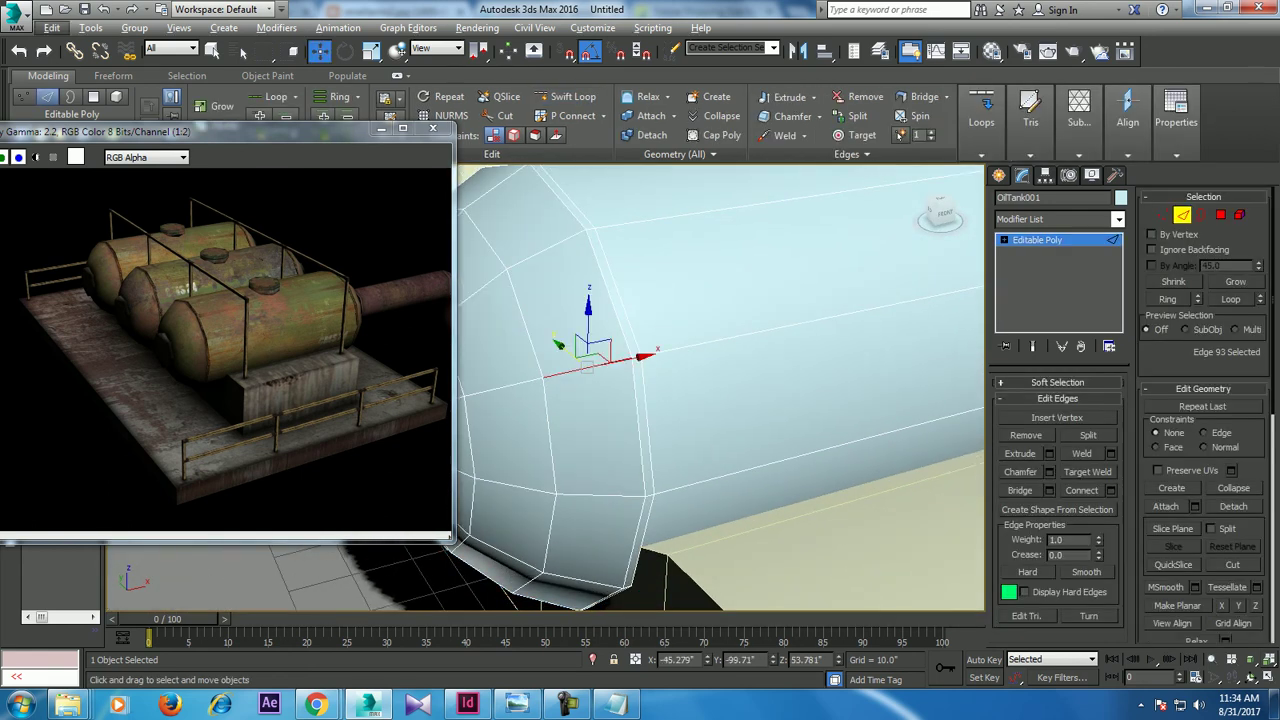
{"action": "key", "text": "alt+l"}
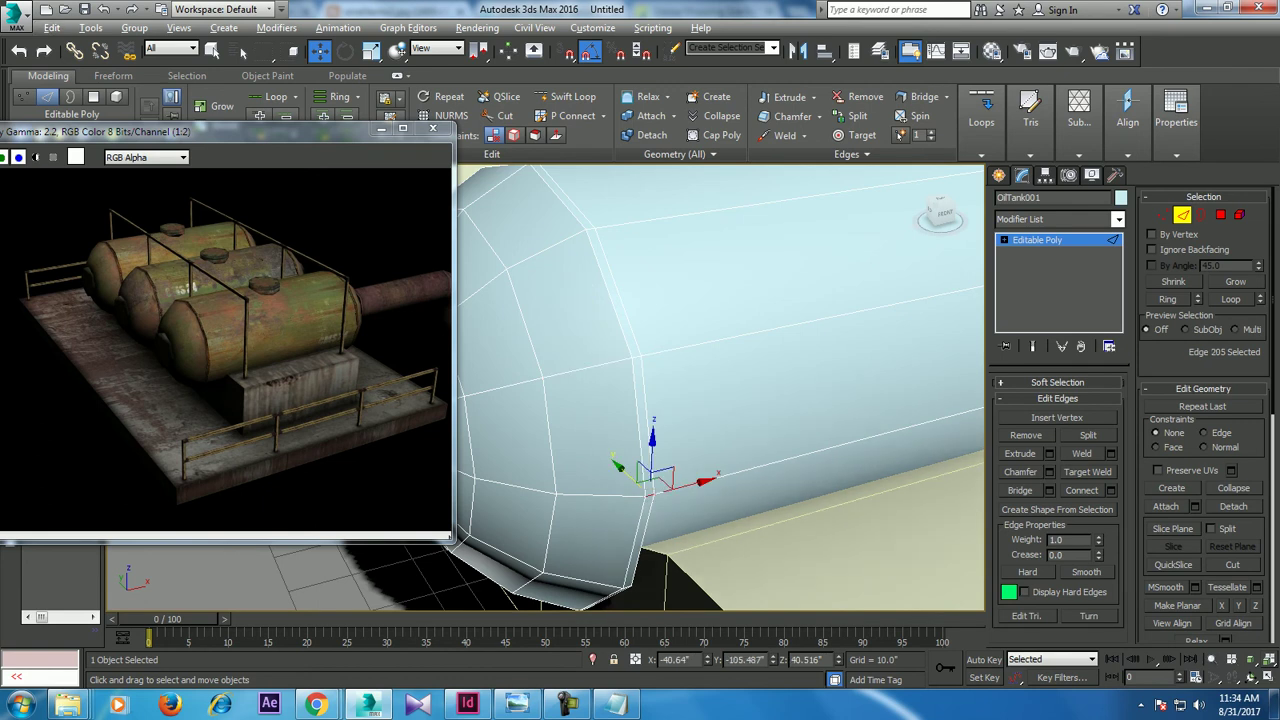
{"action": "left_click", "coordinate": [1220, 214], "text": "ctrl"}
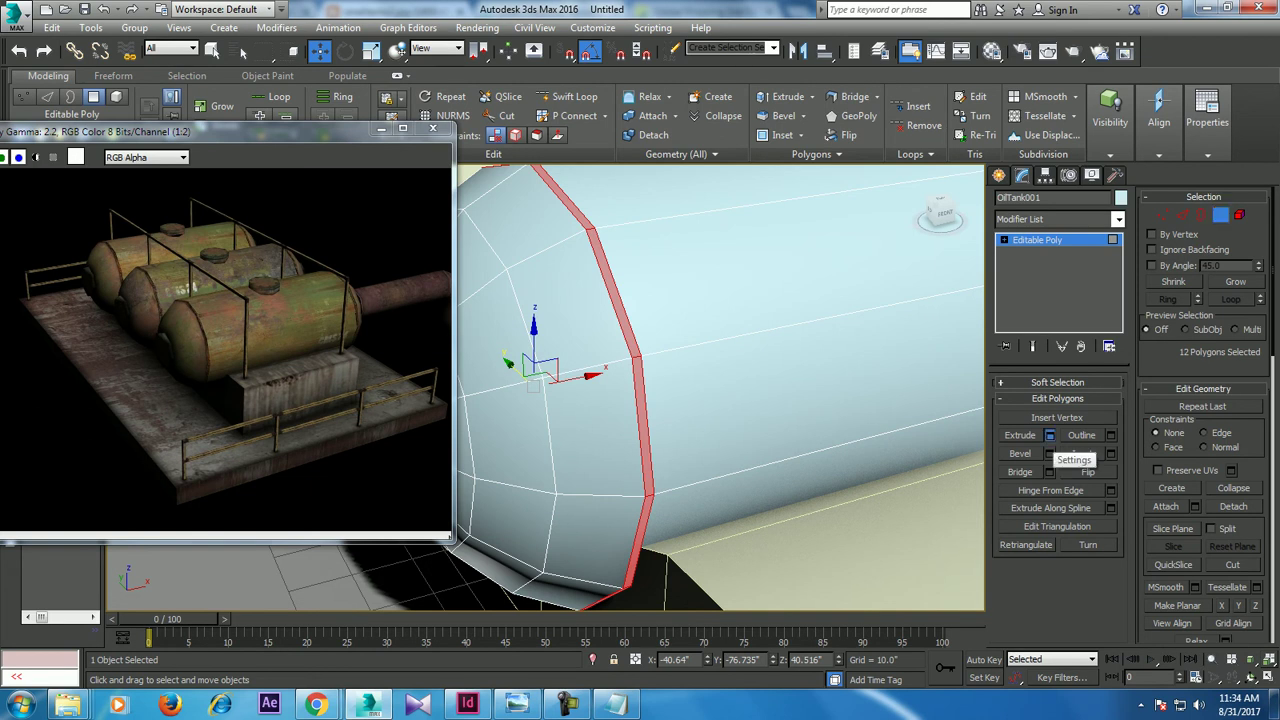
Step: Extrude the face ring along Local Normal with height 0.627
{"action": "left_click", "coordinate": [1048, 435]}
{"action": "left_click", "coordinate": [565, 396]}
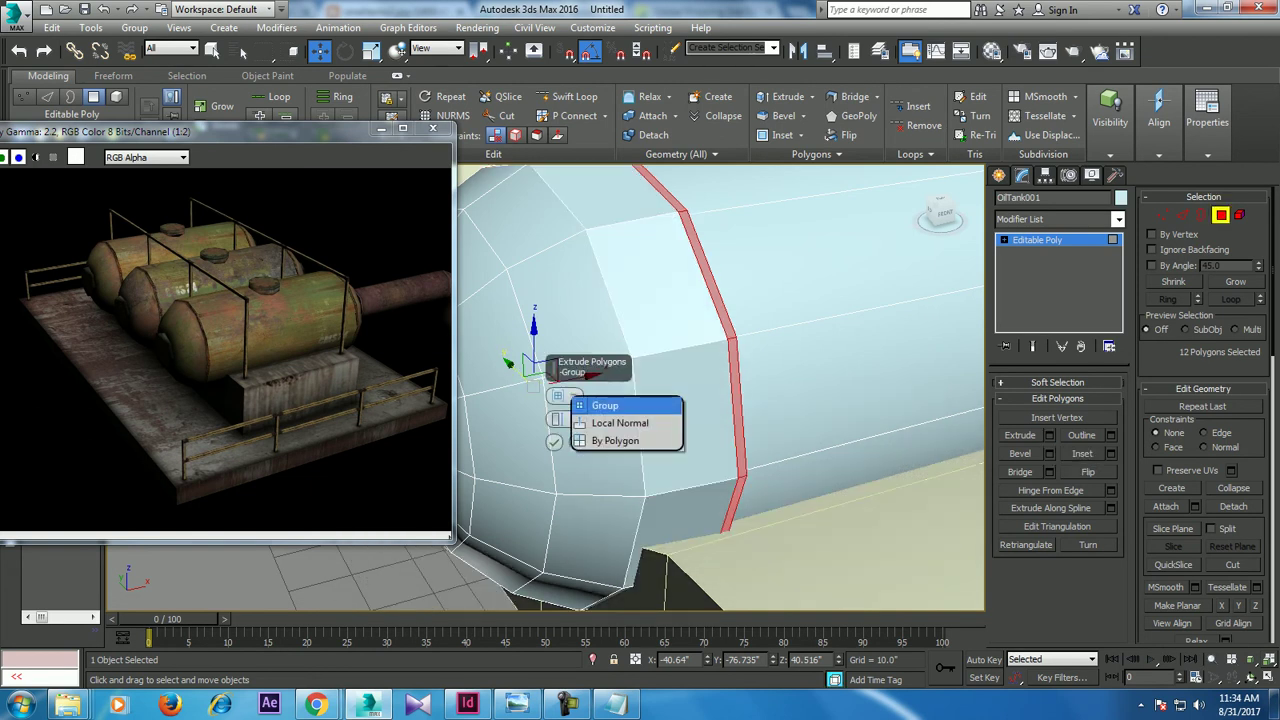
{"action": "left_click", "coordinate": [590, 423]}
{"action": "left_click_drag", "start_coordinate": [557, 419], "coordinate": [557, 450]}
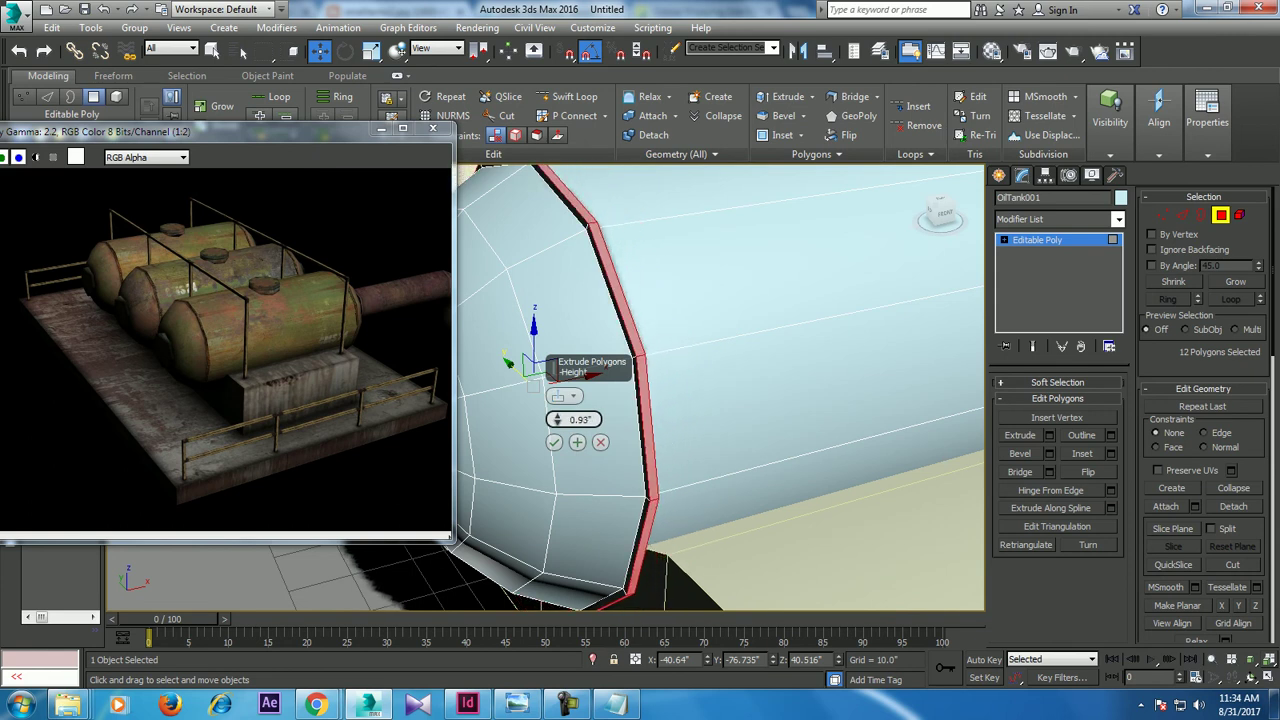
{"action": "left_click_drag", "start_coordinate": [557, 419], "coordinate": [557, 426]}
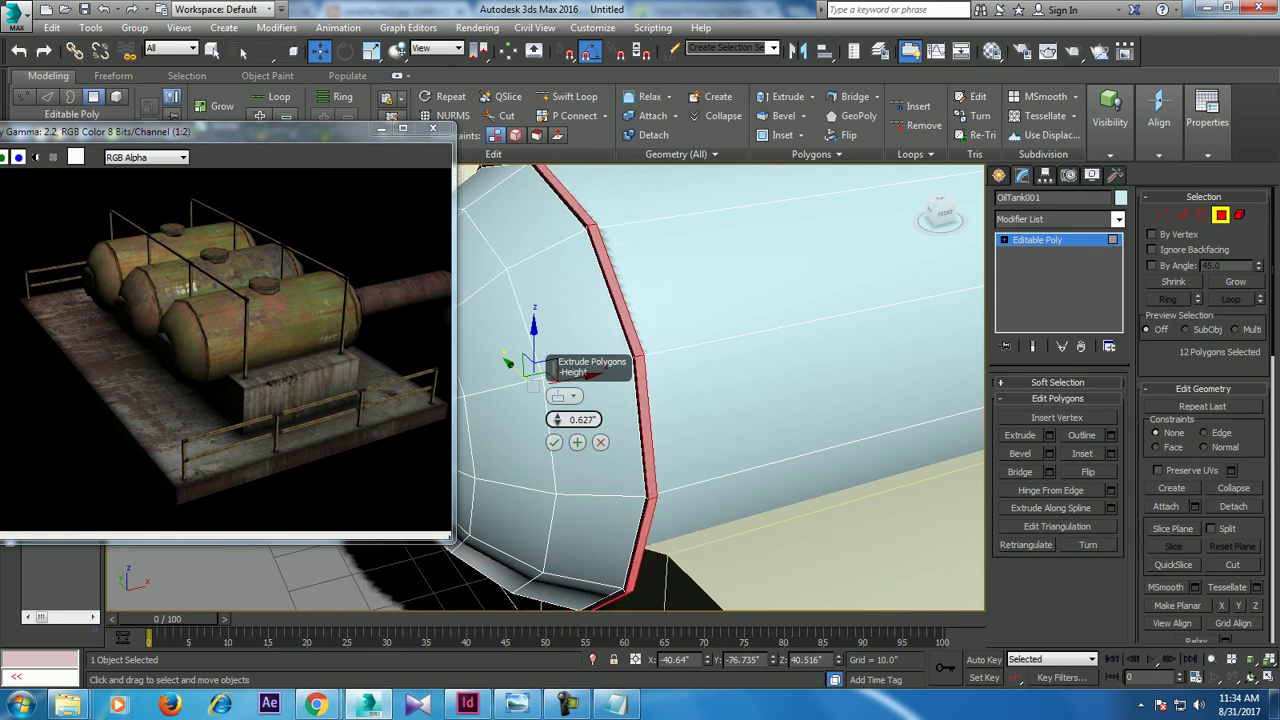
{"action": "left_click", "coordinate": [554, 442]}
Step: Select the edge ring at the tank's other end seam, convert it to polygons, then clear the selection
{"action": "middle_click_drag", "start_coordinate": [554, 442], "coordinate": [760, 425], "text": "alt"}
{"action": "left_click", "coordinate": [1182, 214]}
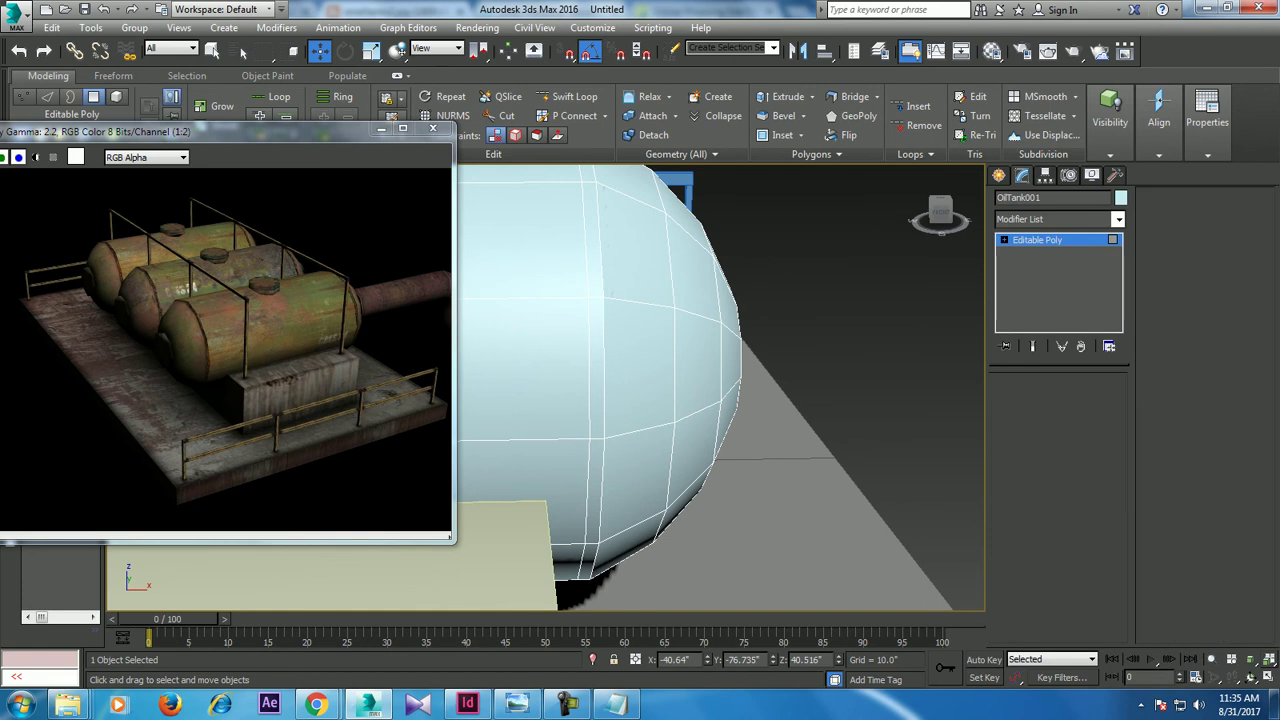
{"action": "left_click", "coordinate": [596, 285]}
{"action": "key", "text": "alt+r"}
{"action": "left_click", "coordinate": [1220, 215], "text": "ctrl"}
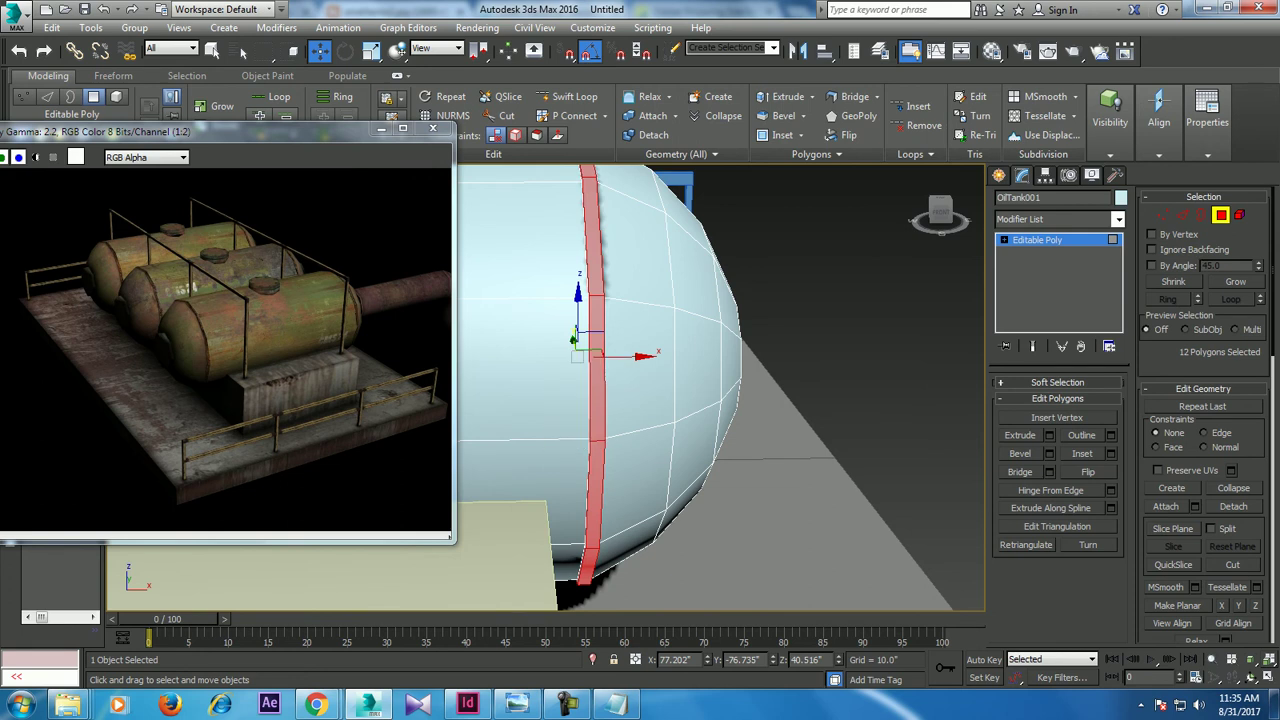
{"action": "key", "text": "ctrl+d"}
{"action": "scroll", "coordinate": [717, 387], "scroll_direction": "down", "scroll_amount": 5}
{"action": "middle_click_drag", "start_coordinate": [717, 387], "coordinate": [600, 410], "text": "alt"}
Step: Select the twelve faces forming the tank's end-cap disc
{"action": "scroll", "coordinate": [720, 370], "scroll_direction": "up", "scroll_amount": 3}
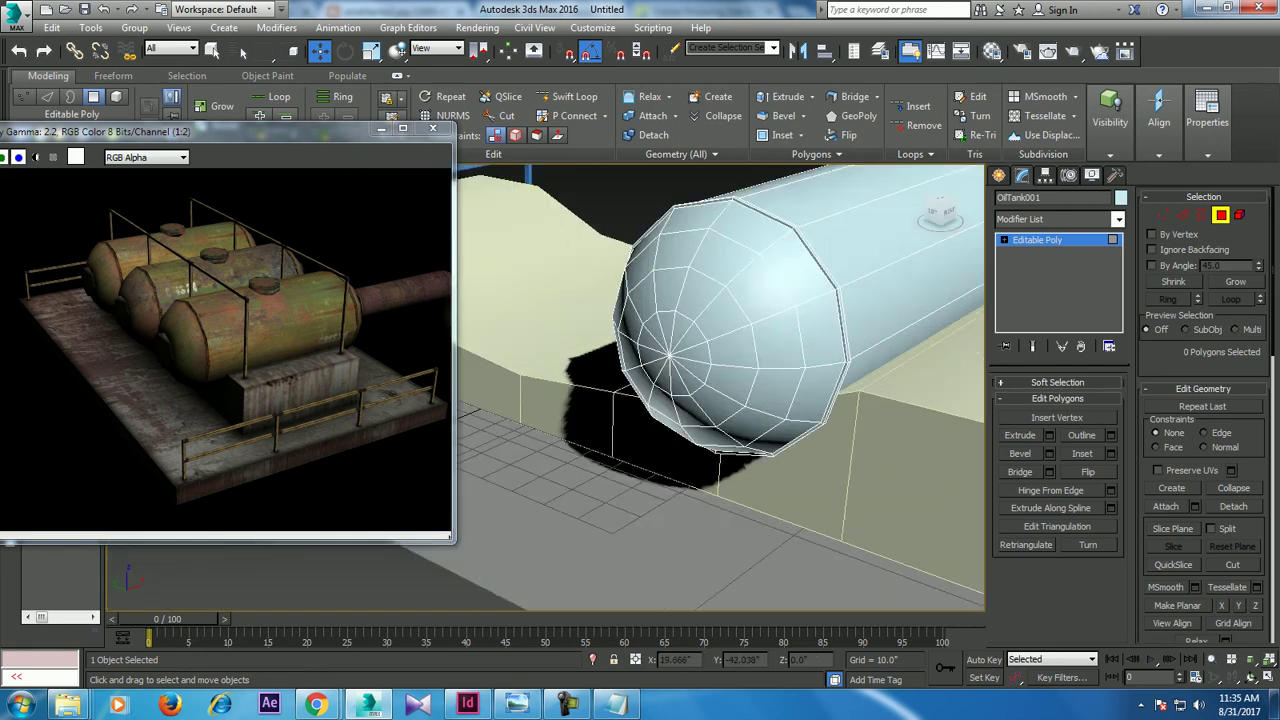
{"action": "scroll", "coordinate": [720, 370], "scroll_direction": "up", "scroll_amount": 3}
{"action": "scroll", "coordinate": [720, 370], "scroll_direction": "down", "scroll_amount": 1}
{"action": "left_click", "coordinate": [690, 290]}
{"action": "left_click", "coordinate": [725, 290], "text": "ctrl"}
{"action": "left_click", "coordinate": [760, 300], "text": "ctrl"}
{"action": "left_click", "coordinate": [780, 345], "text": "ctrl"}
{"action": "left_click", "coordinate": [785, 395], "text": "ctrl"}
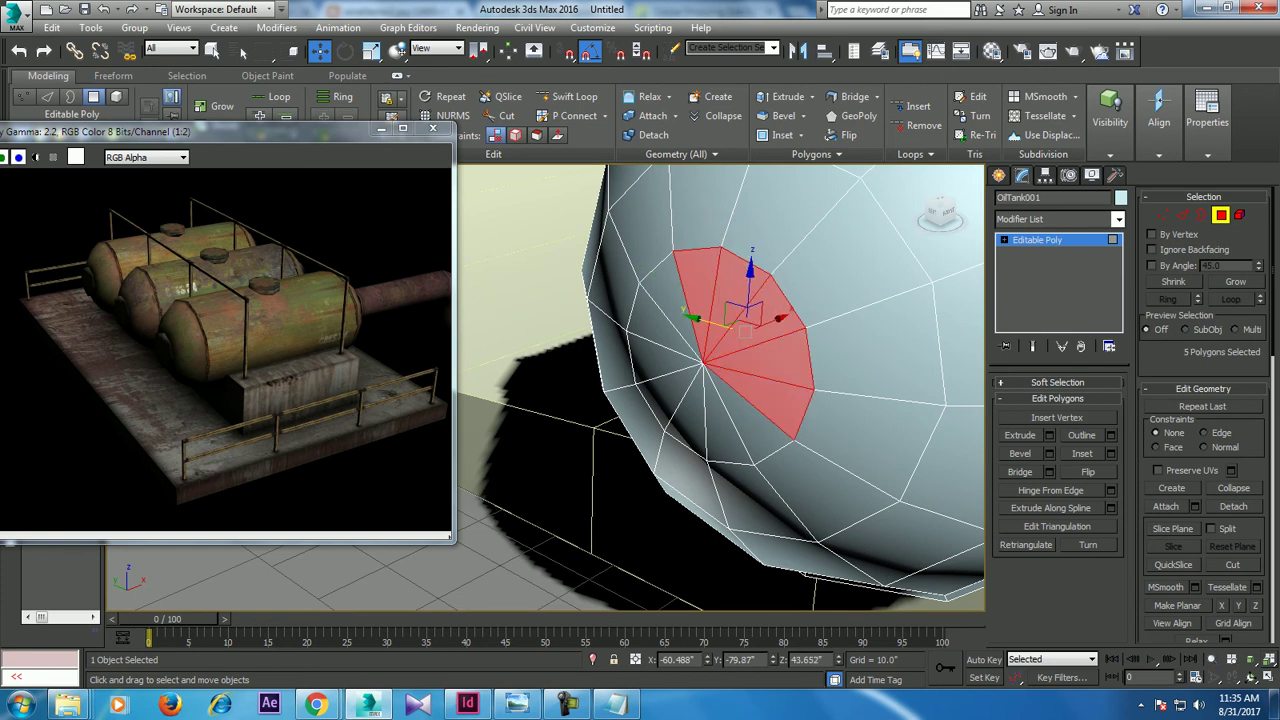
{"action": "left_click", "coordinate": [760, 425], "text": "ctrl"}
{"action": "left_click", "coordinate": [728, 435], "text": "ctrl"}
{"action": "left_click", "coordinate": [690, 428], "text": "ctrl"}
{"action": "left_click", "coordinate": [665, 405], "text": "ctrl"}
{"action": "left_click", "coordinate": [650, 365], "text": "ctrl"}
{"action": "left_click", "coordinate": [650, 318], "text": "ctrl"}
{"action": "left_click", "coordinate": [676, 282], "text": "ctrl"}
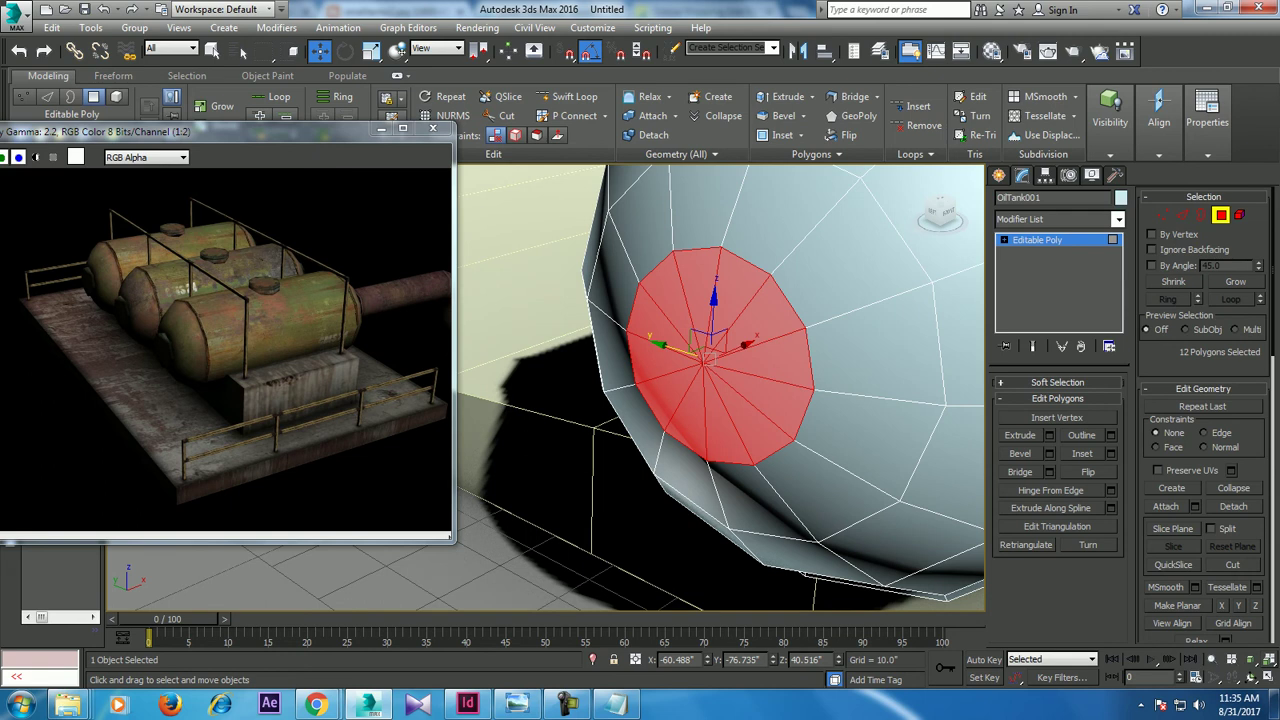
Step: Extrude the cap faces by 2.592 and inset them with a narrow ring
{"action": "left_click", "coordinate": [1049, 435]}
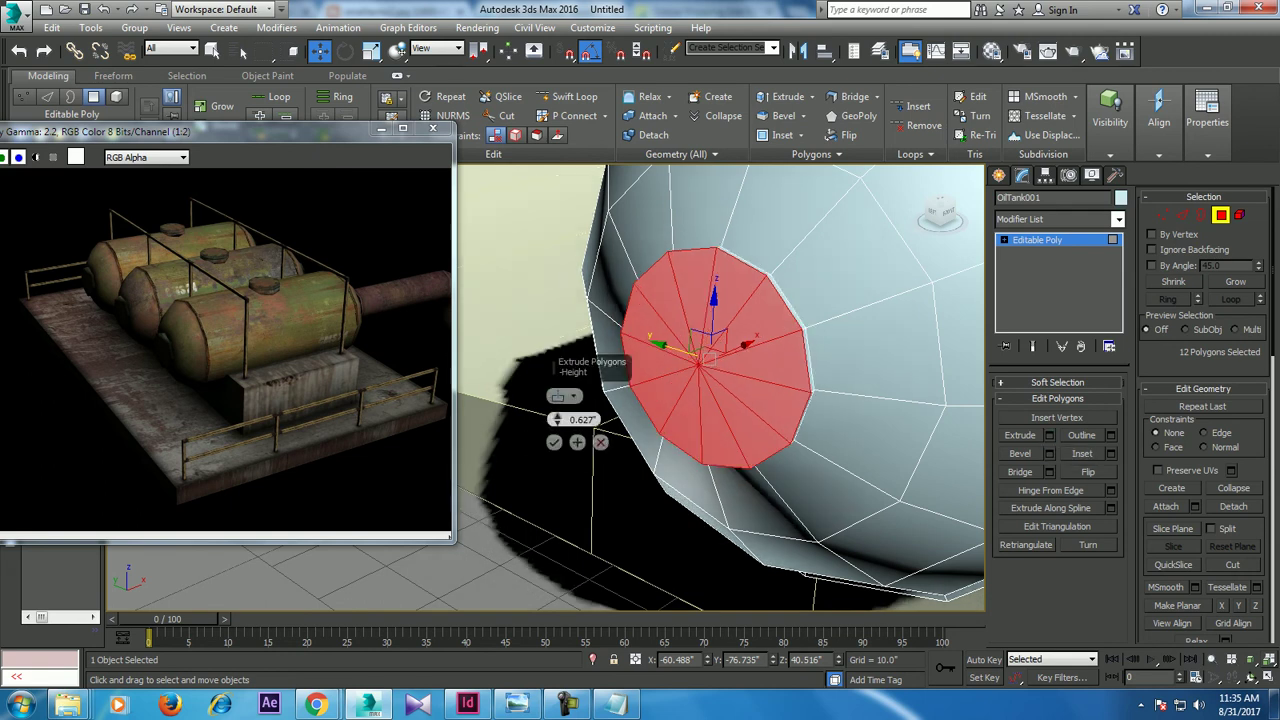
{"action": "left_click_drag", "start_coordinate": [557, 419], "coordinate": [557, 380]}
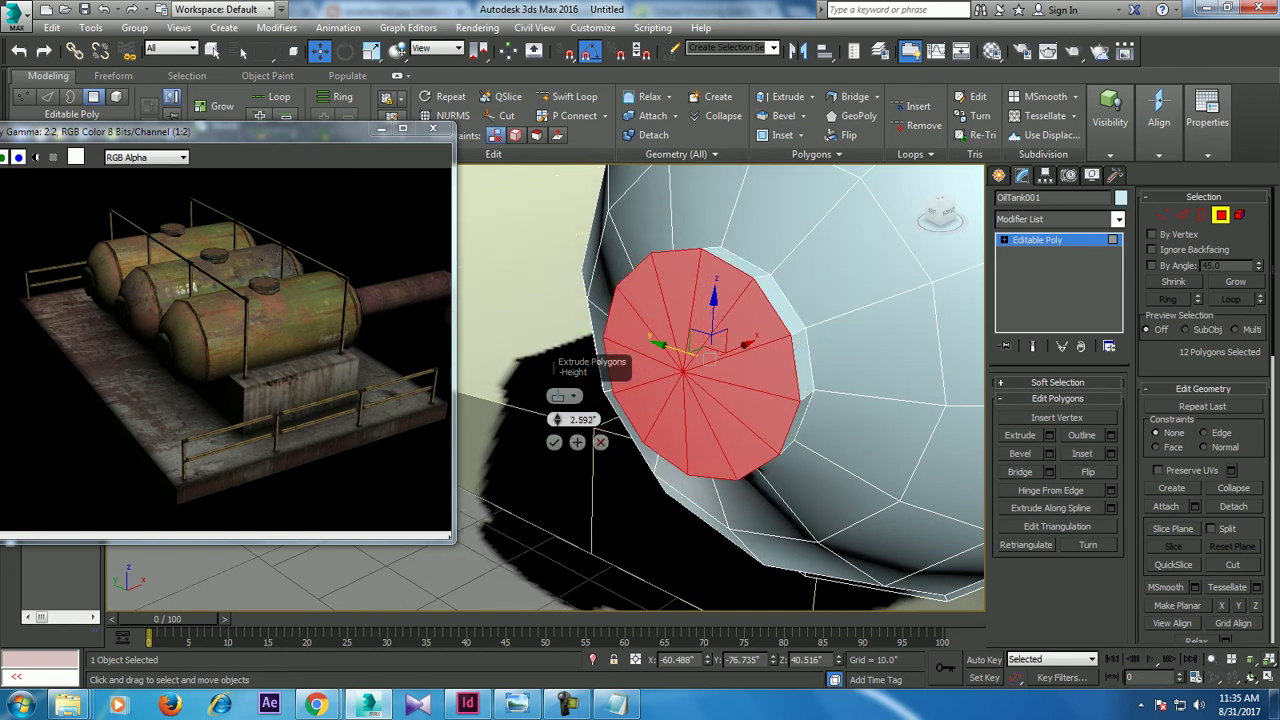
{"action": "left_click", "coordinate": [554, 442]}
{"action": "left_click", "coordinate": [1110, 453]}
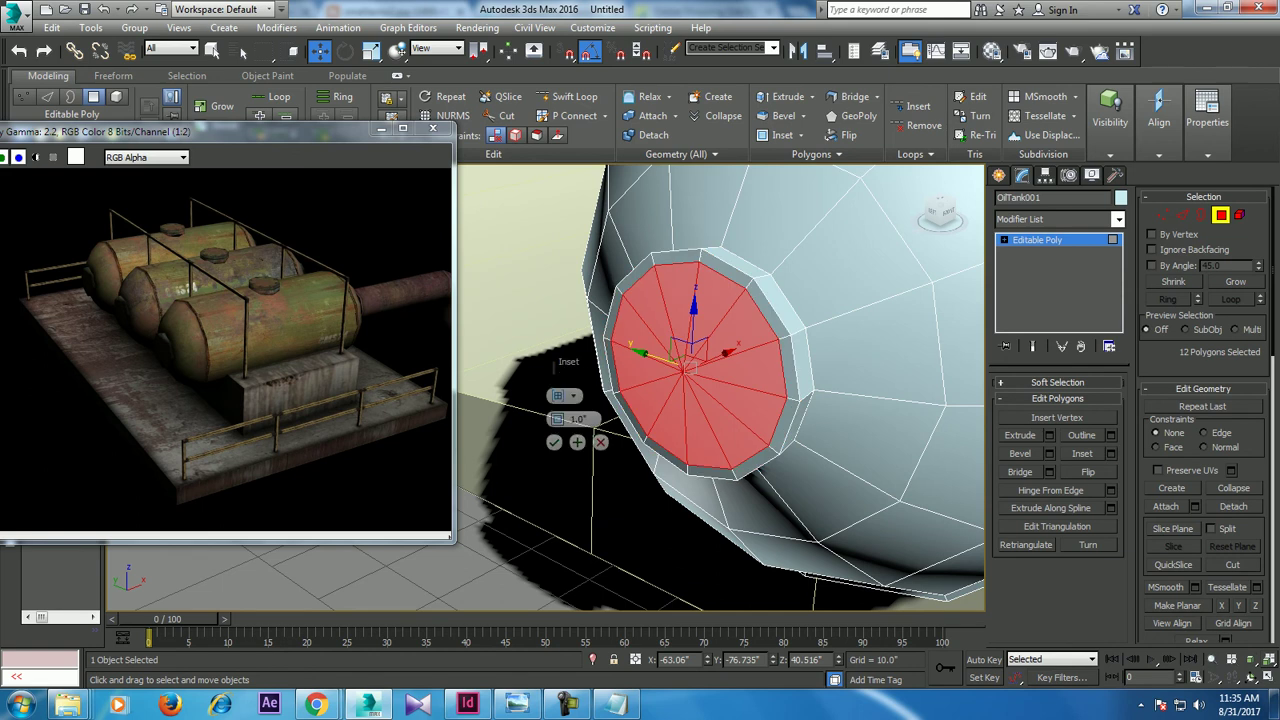
{"action": "left_click", "coordinate": [555, 443]}
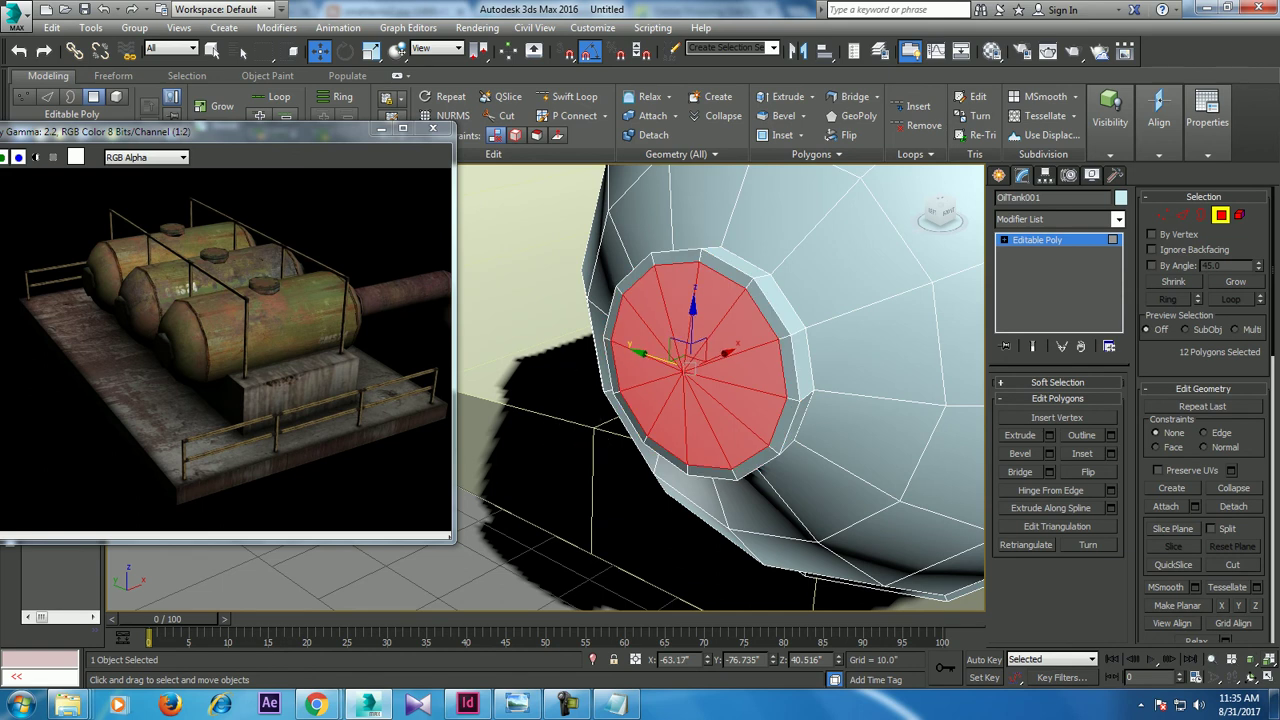
Step: Bevel the cap inward to recess it, then deselect and frame the scene
{"action": "left_click", "coordinate": [1049, 453]}
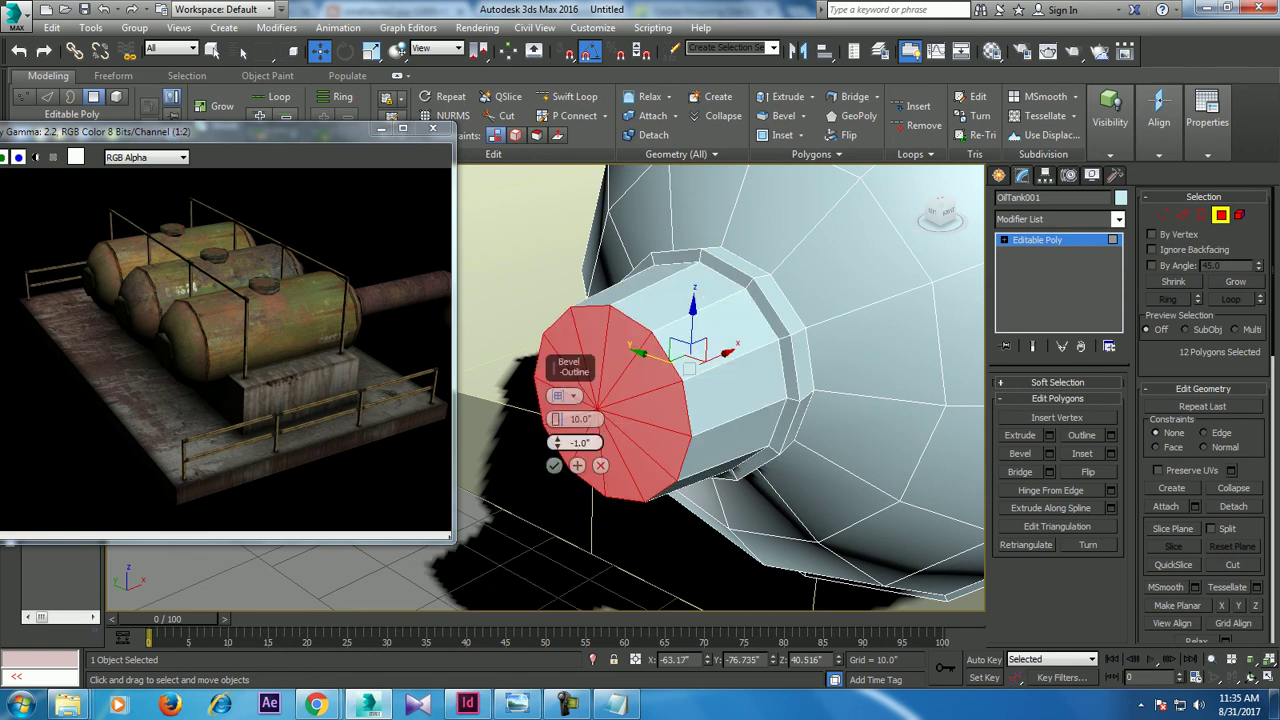
{"action": "left_click_drag", "start_coordinate": [557, 419], "coordinate": [557, 430]}
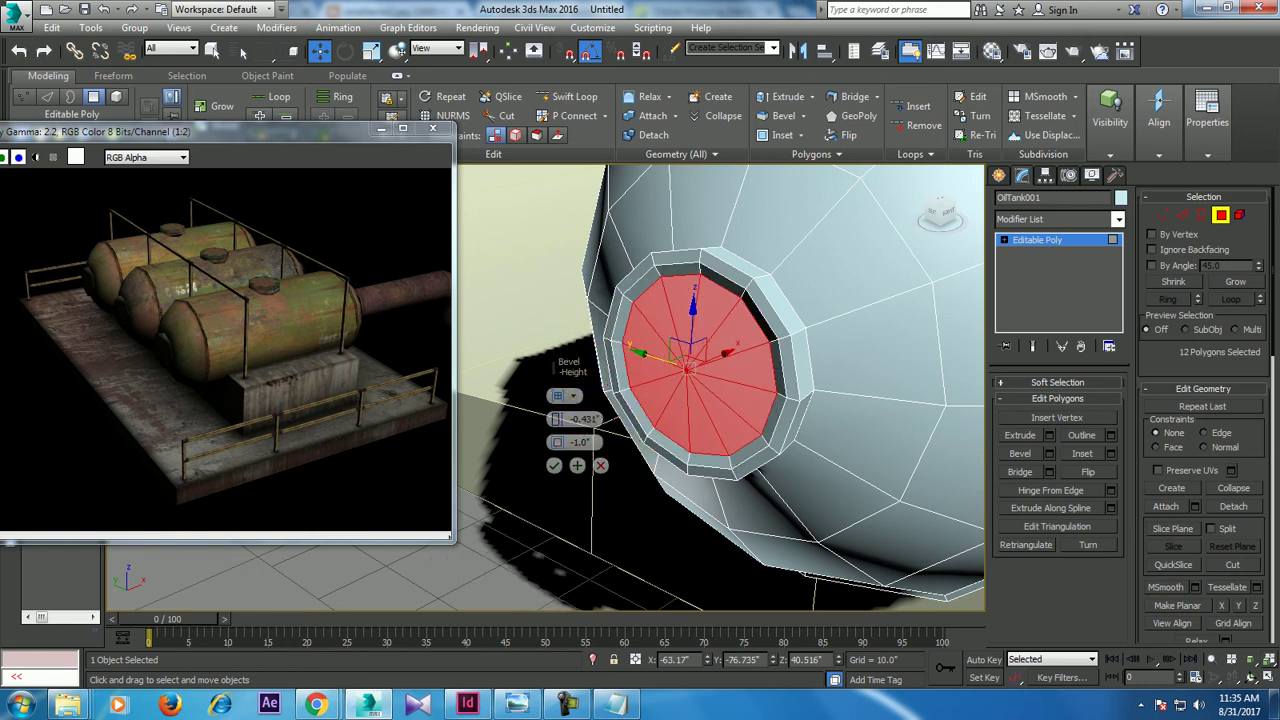
{"action": "left_click", "coordinate": [554, 465]}
{"action": "key", "text": "ctrl+d"}
{"action": "key", "text": "z"}
{"action": "mouse_move", "coordinate": [700, 400]}
{"action": "middle_mouse_down", "text": "alt"}
{"action": "mouse_move", "coordinate": [760, 400]}
{"action": "mouse_move", "coordinate": [720, 380]}
{"action": "middle_mouse_up", "text": "alt"}
Step: Switch the Create panel to Standard Primitives and choose the Cylinder tool
{"action": "scroll", "coordinate": [720, 390], "scroll_direction": "up", "scroll_amount": 5}
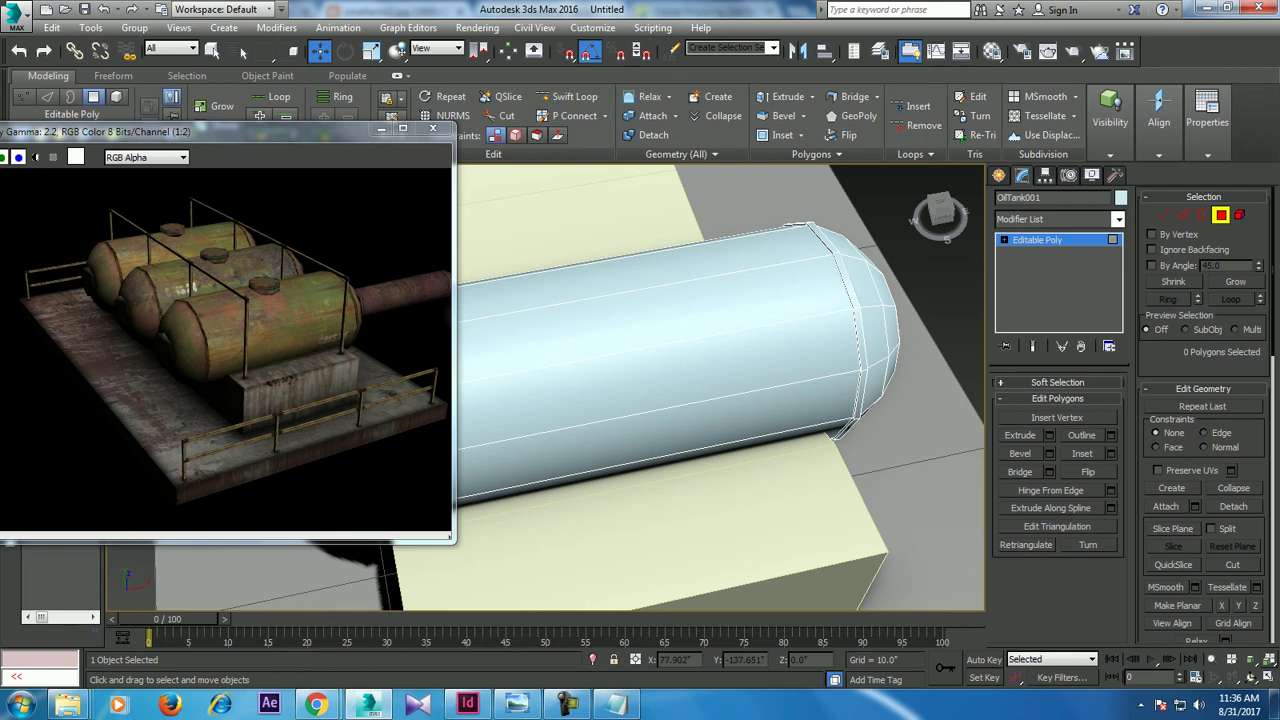
{"action": "left_click", "coordinate": [998, 175]}
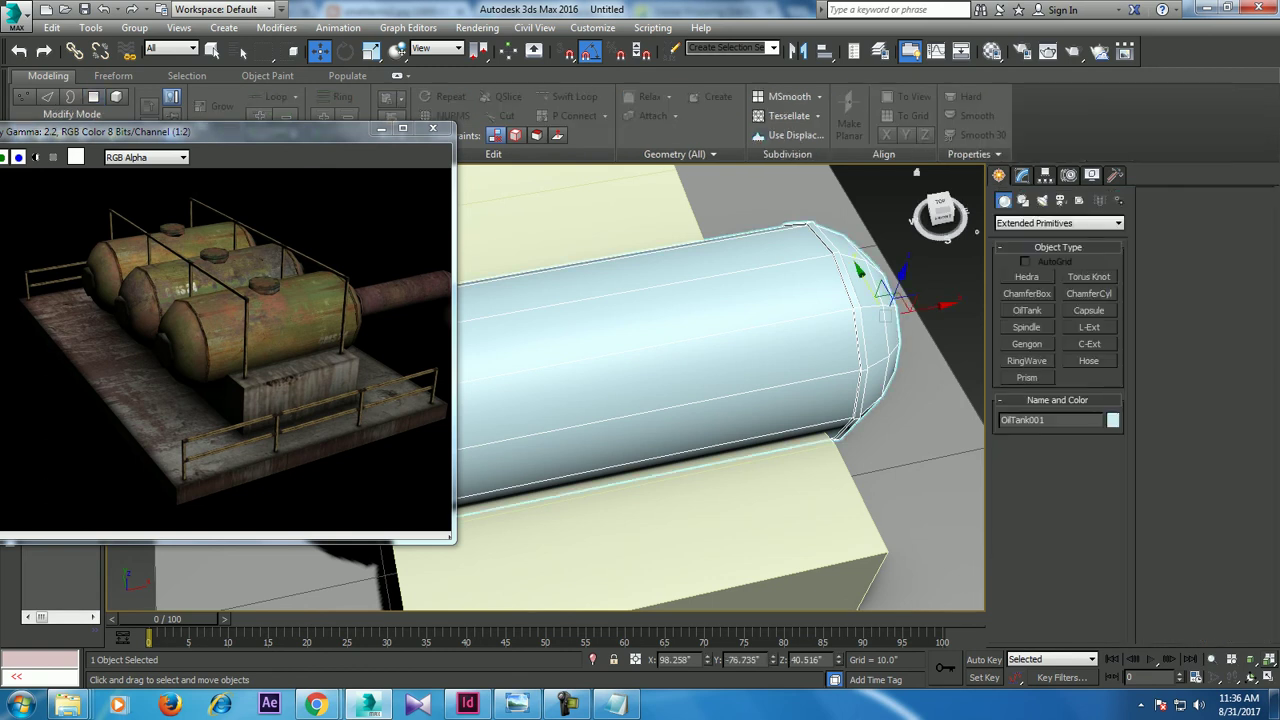
{"action": "left_click", "coordinate": [1058, 223]}
{"action": "left_click", "coordinate": [1050, 238]}
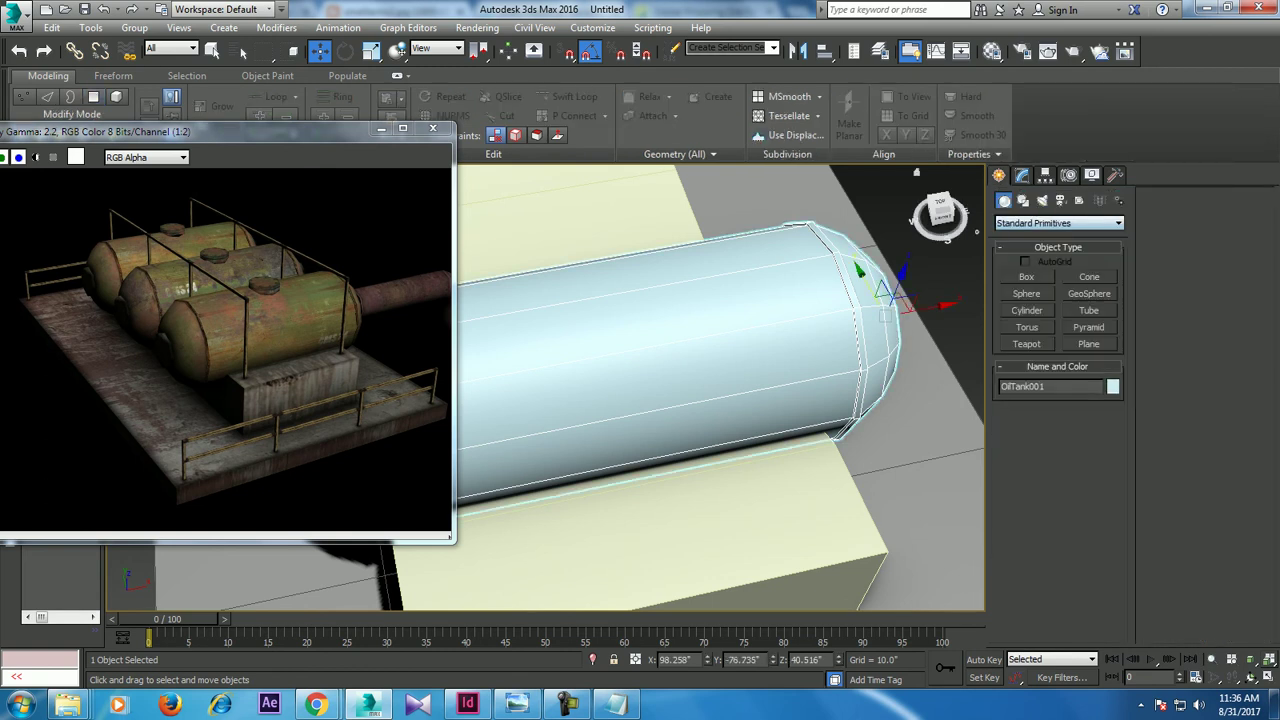
{"action": "left_click", "coordinate": [1027, 310]}
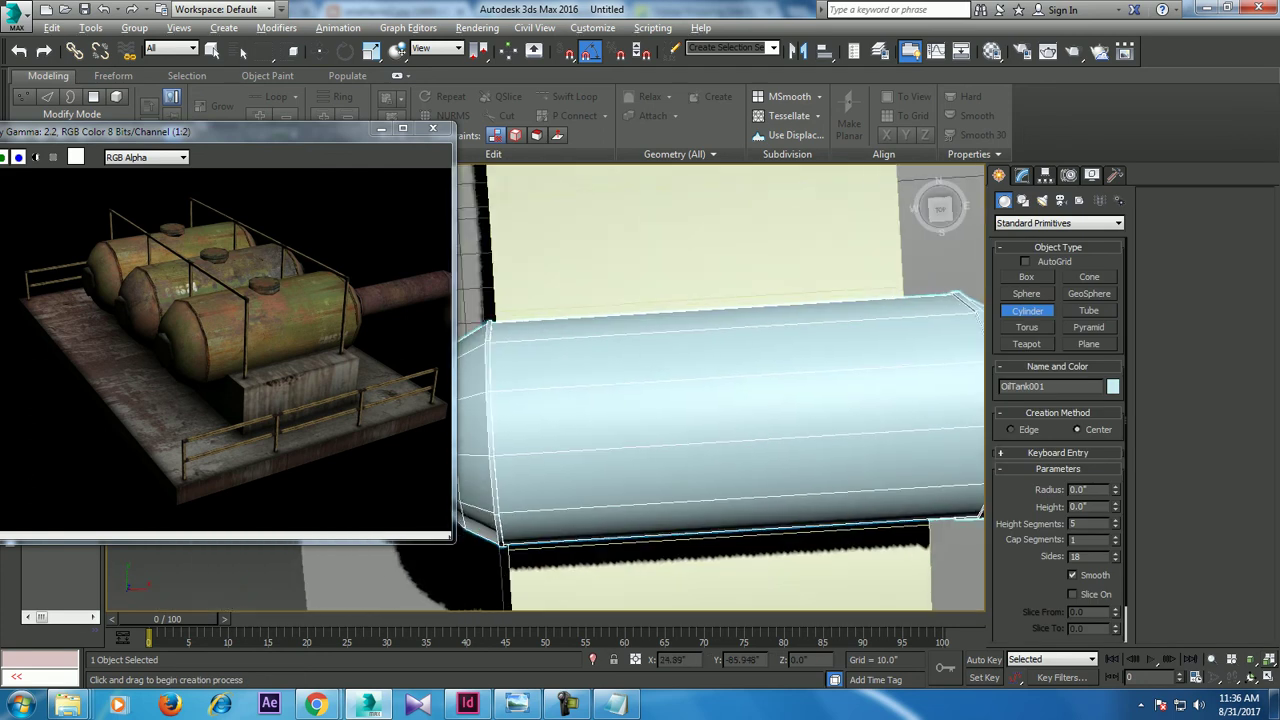
Step: Draw a small cylinder (radius 7.267, height 4.745) in Top view and raise it onto the tank
{"action": "key", "text": "alt+w"}
{"action": "key", "text": "z"}
{"action": "scroll", "coordinate": [711, 440], "scroll_direction": "up", "scroll_amount": 3}
{"action": "scroll", "coordinate": [711, 440], "scroll_direction": "up", "scroll_amount": 2}
{"action": "left_click_drag", "start_coordinate": [692, 447], "coordinate": [724, 455]}
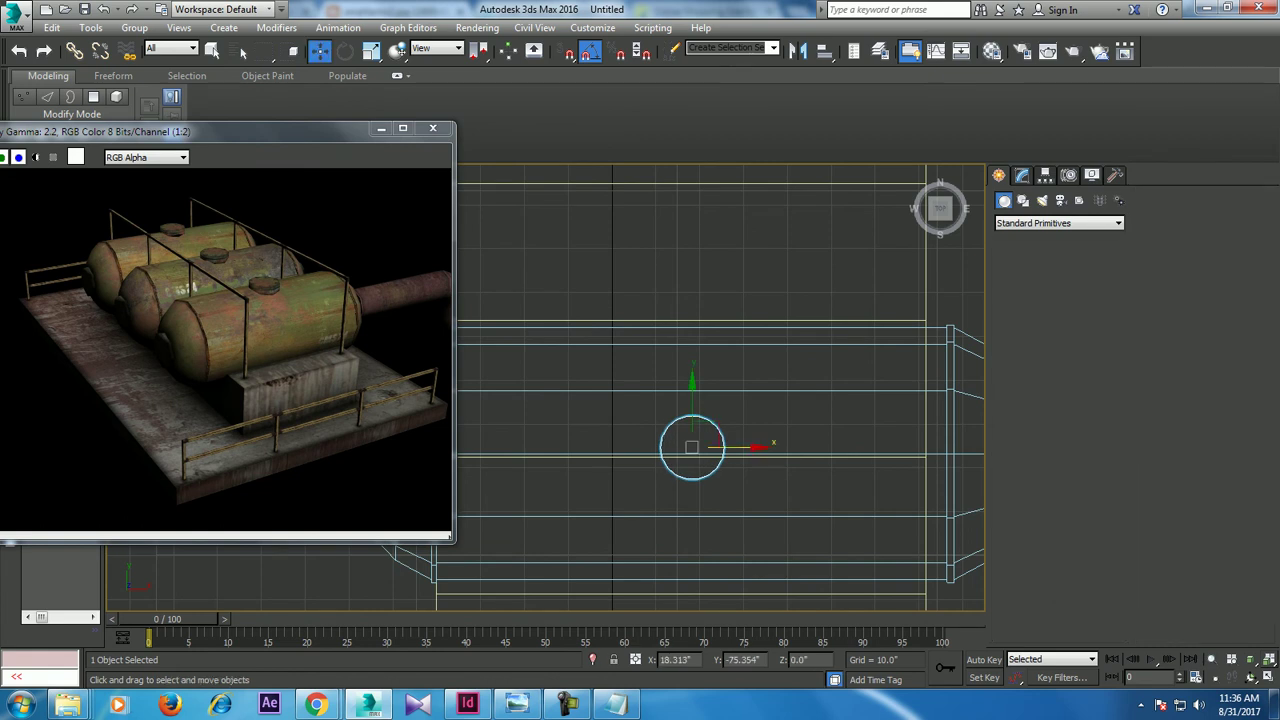
{"action": "key", "text": "w"}
{"action": "key", "text": "alt+w"}
{"action": "key", "text": "alt+w"}
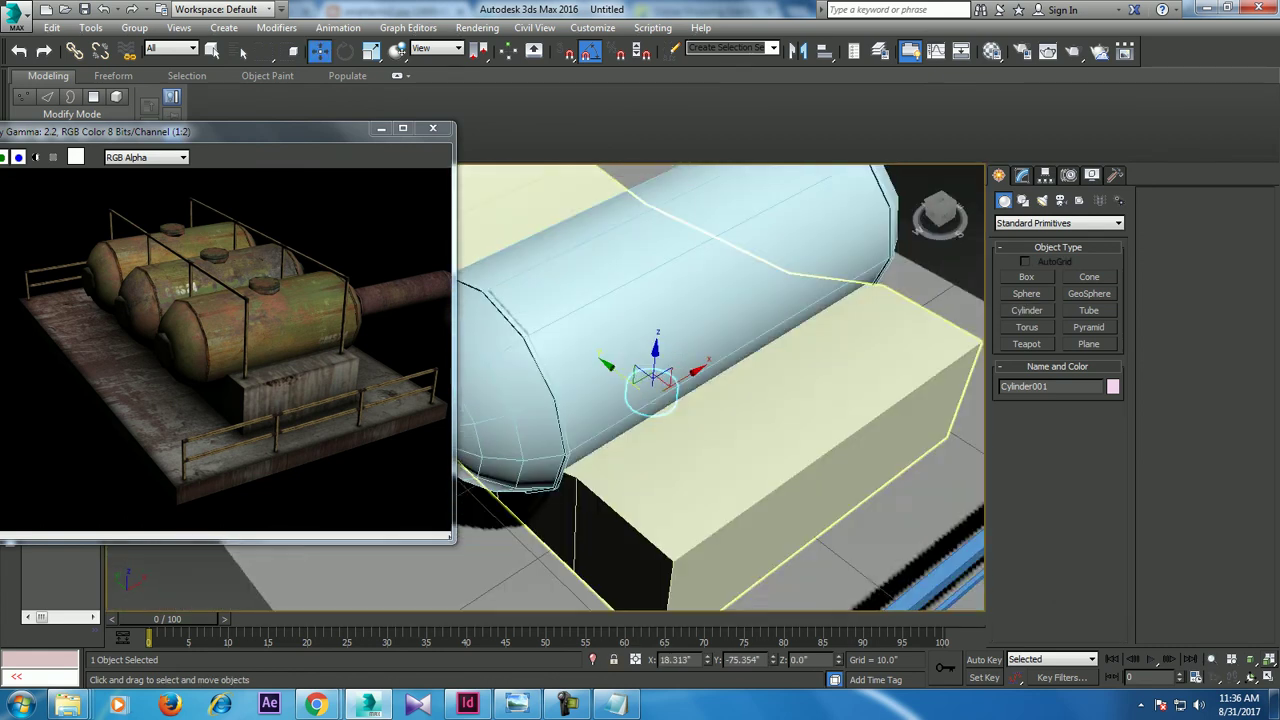
{"action": "left_click_drag", "start_coordinate": [666, 218], "coordinate": [668, 204]}
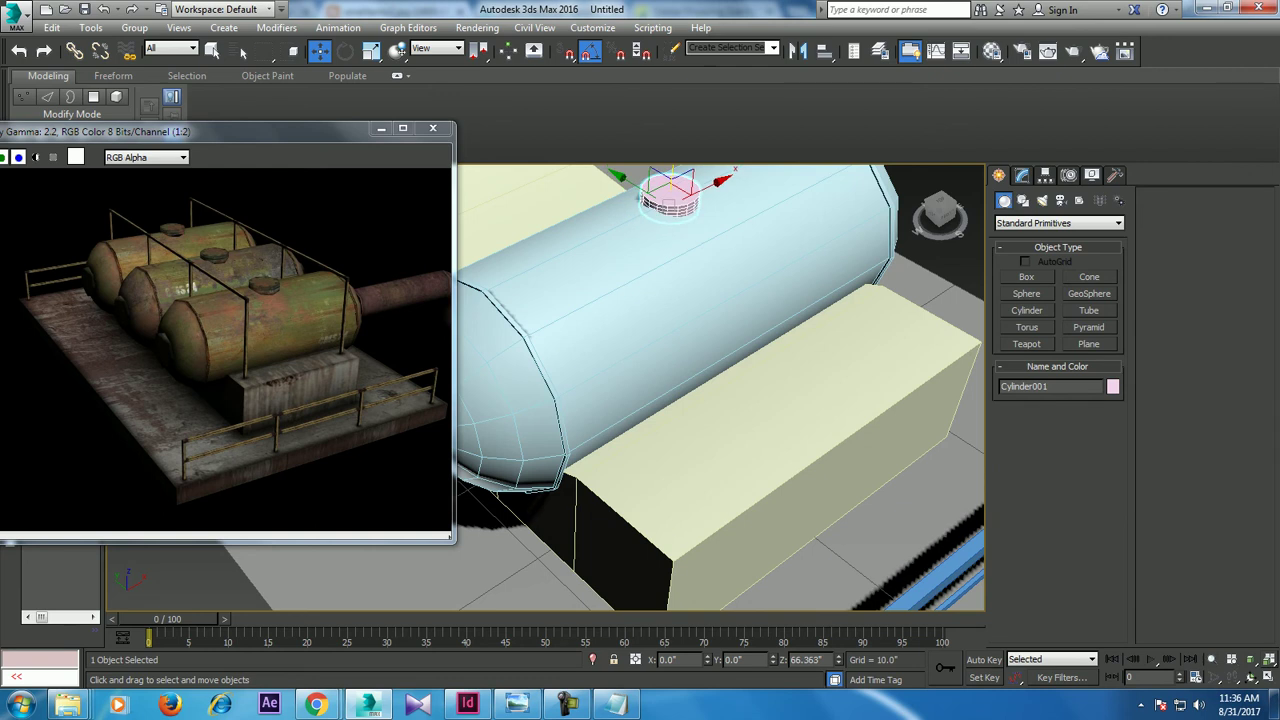
Step: Set the small cylinder's Height Segments to 3 in the Modify panel
{"action": "middle_click_drag", "start_coordinate": [668, 204], "coordinate": [662, 334], "text": "alt"}
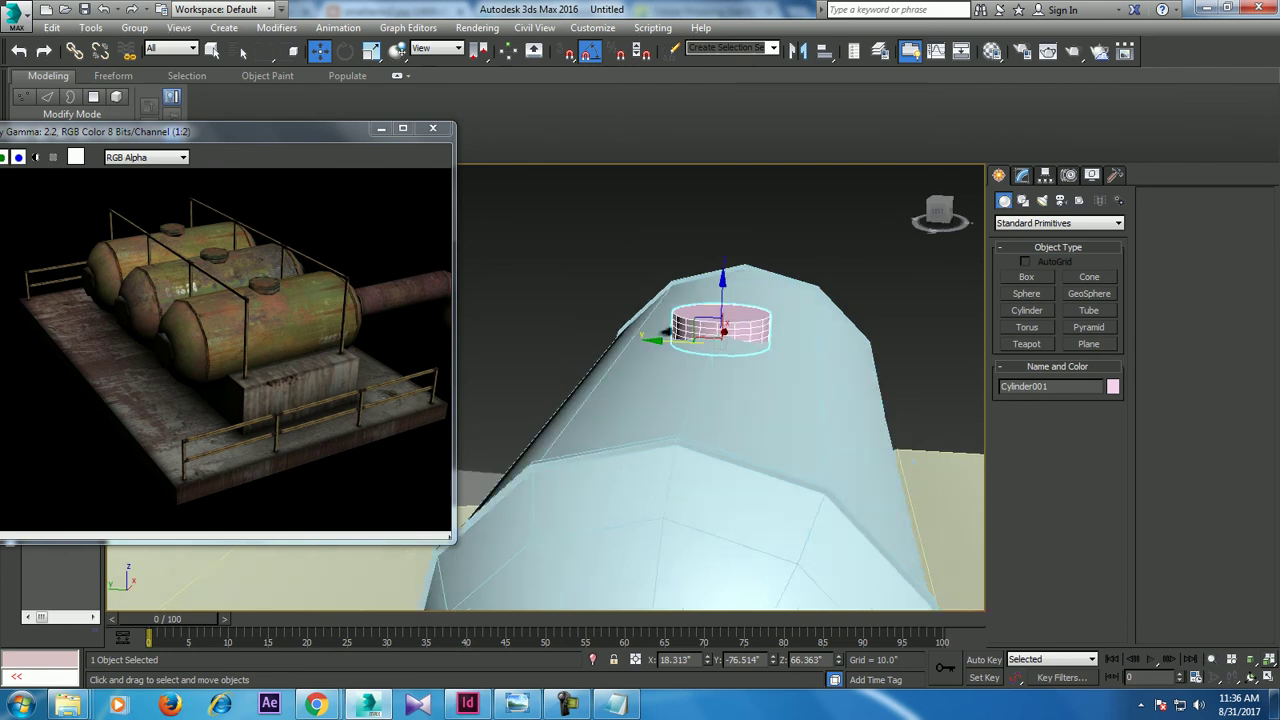
{"action": "scroll", "coordinate": [662, 334], "scroll_direction": "up", "scroll_amount": 5}
{"action": "middle_click_drag", "start_coordinate": [662, 334], "coordinate": [660, 370], "text": "alt"}
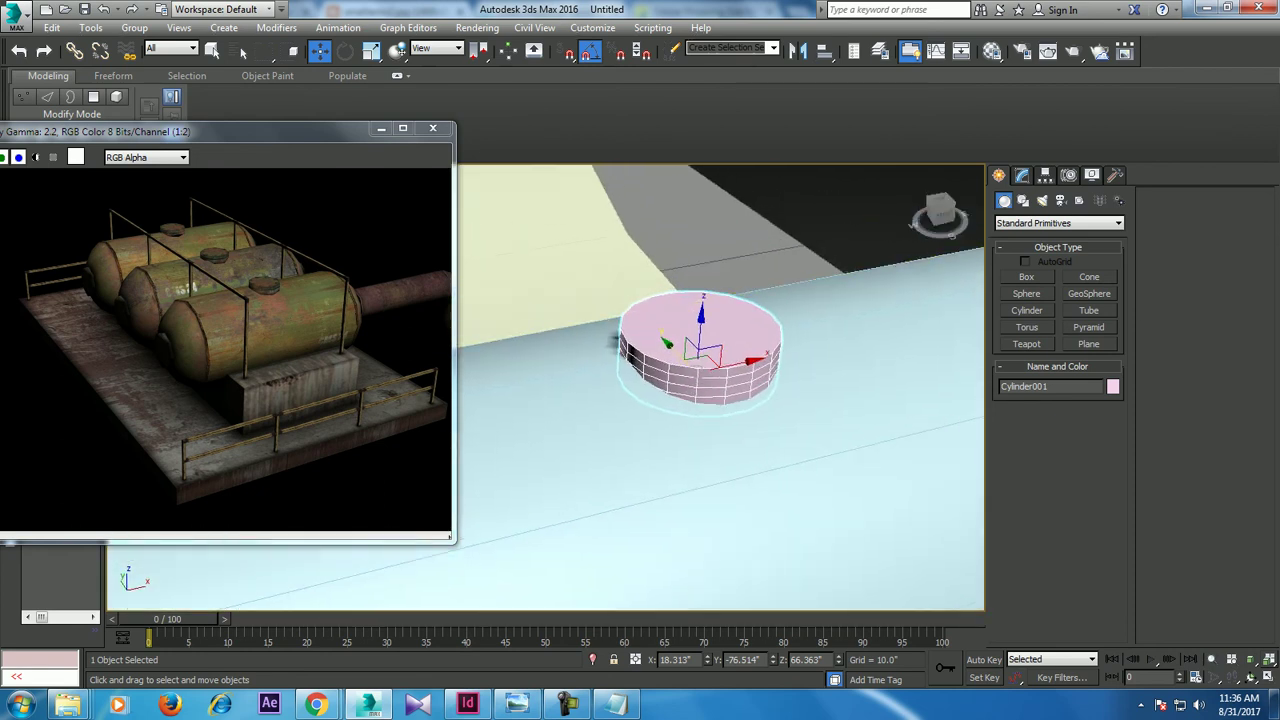
{"action": "left_click", "coordinate": [1021, 175]}
{"action": "left_click", "coordinate": [1116, 441]}
{"action": "left_click", "coordinate": [1116, 441]}
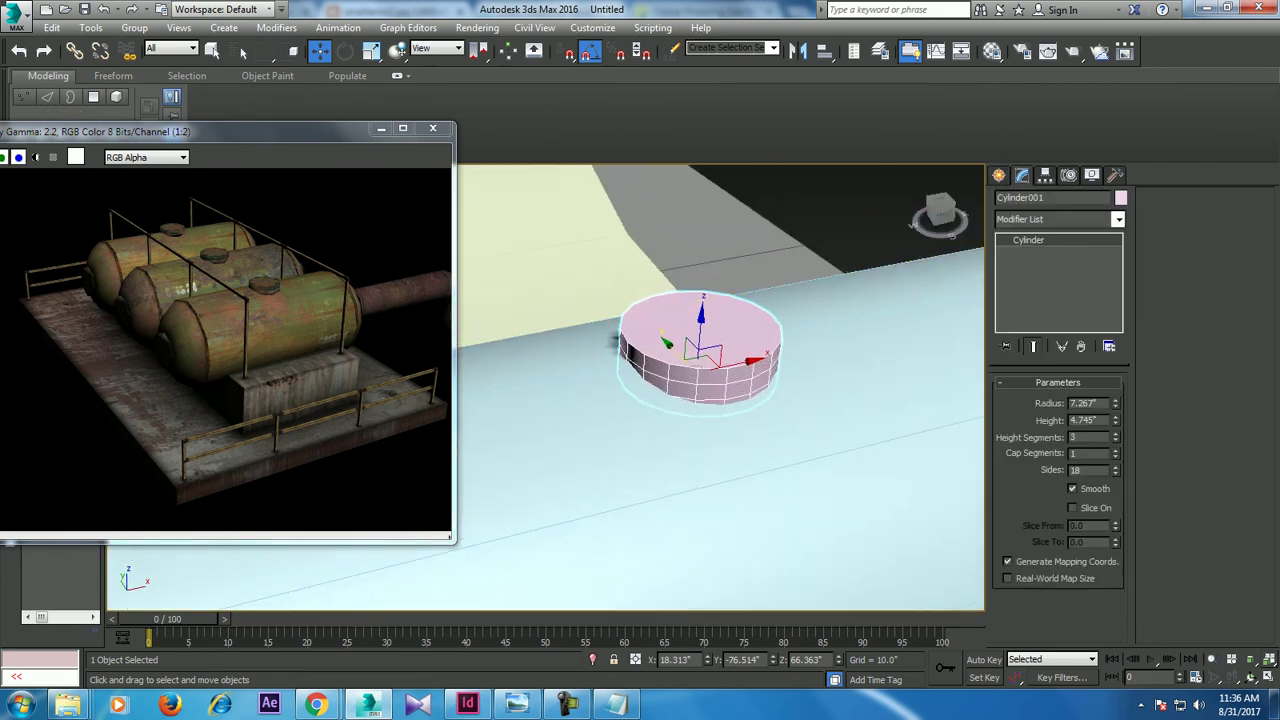
Step: Convert the small cylinder to Editable Poly and select its top row of polygons
{"action": "middle_click_drag", "start_coordinate": [621, 340], "coordinate": [727, 336], "text": "alt"}
{"action": "right_click", "coordinate": [727, 336]}
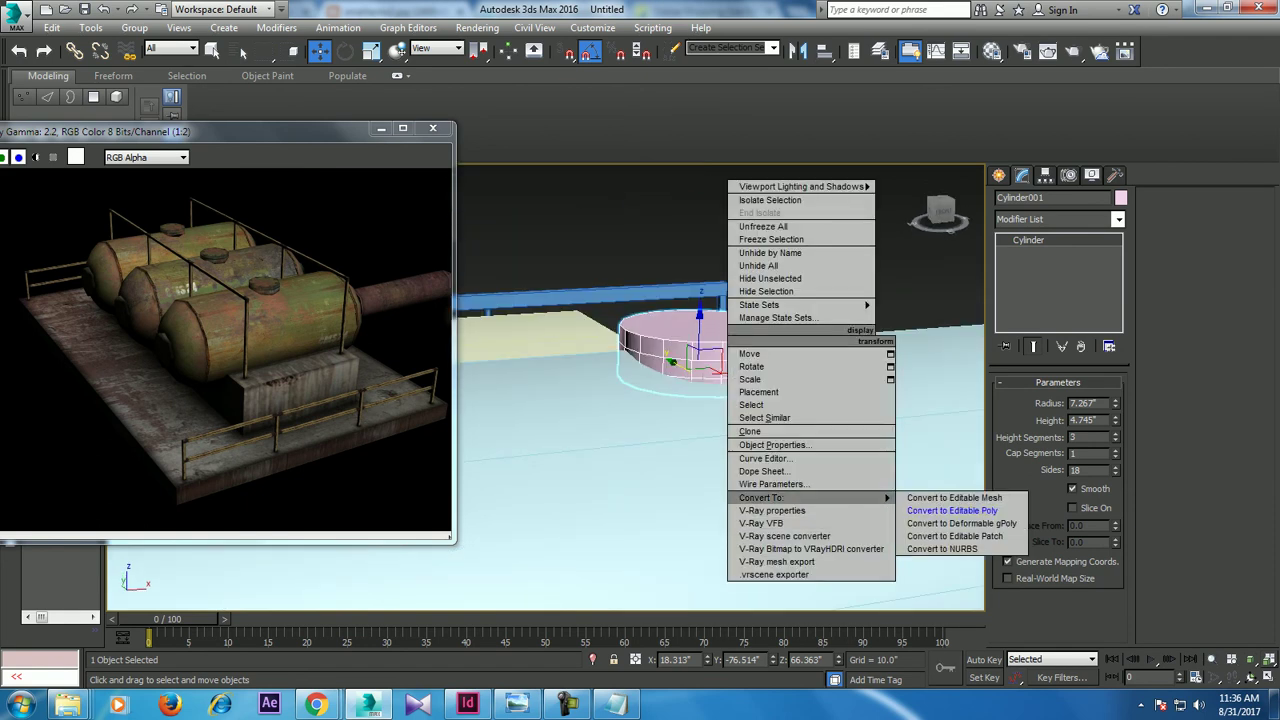
{"action": "left_click", "coordinate": [952, 510]}
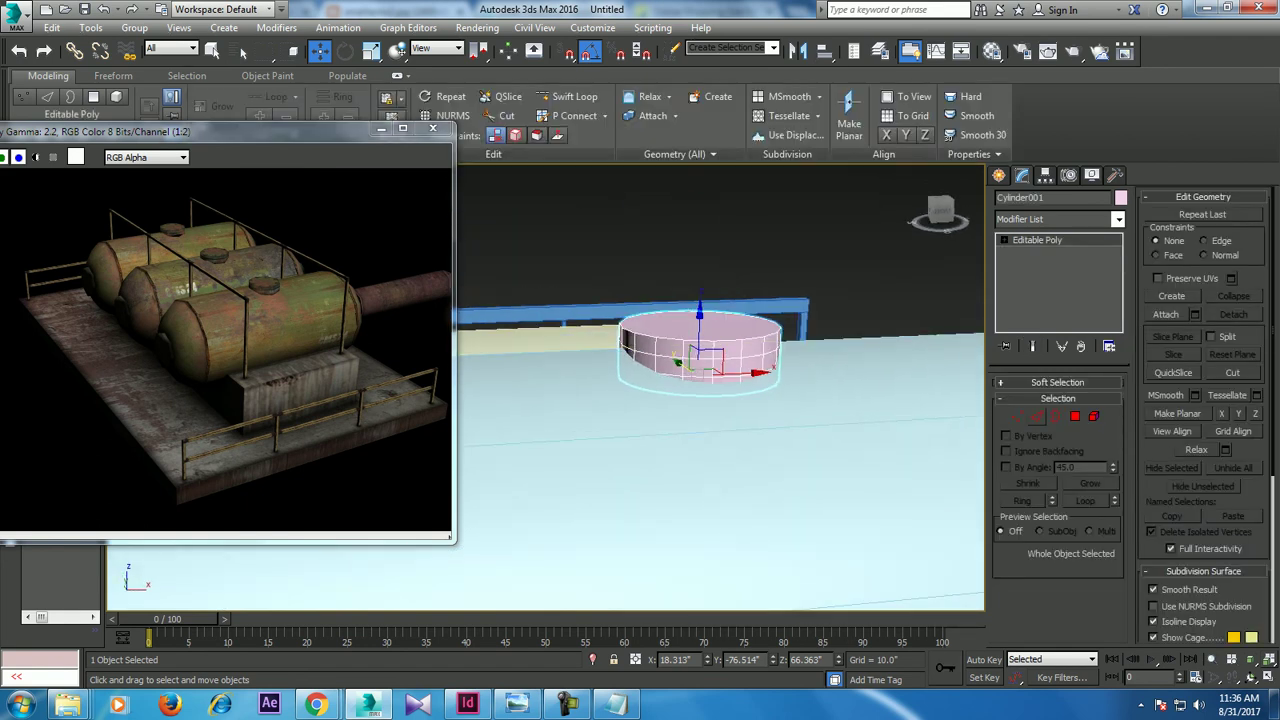
{"action": "key", "text": "4"}
{"action": "key", "text": "alt+w"}
{"action": "key", "text": "alt+w"}
{"action": "scroll", "coordinate": [620, 424], "scroll_direction": "up", "scroll_amount": 2}
{"action": "scroll", "coordinate": [620, 424], "scroll_direction": "up", "scroll_amount": 2}
{"action": "left_click_drag", "start_coordinate": [515, 382], "coordinate": [726, 405]}
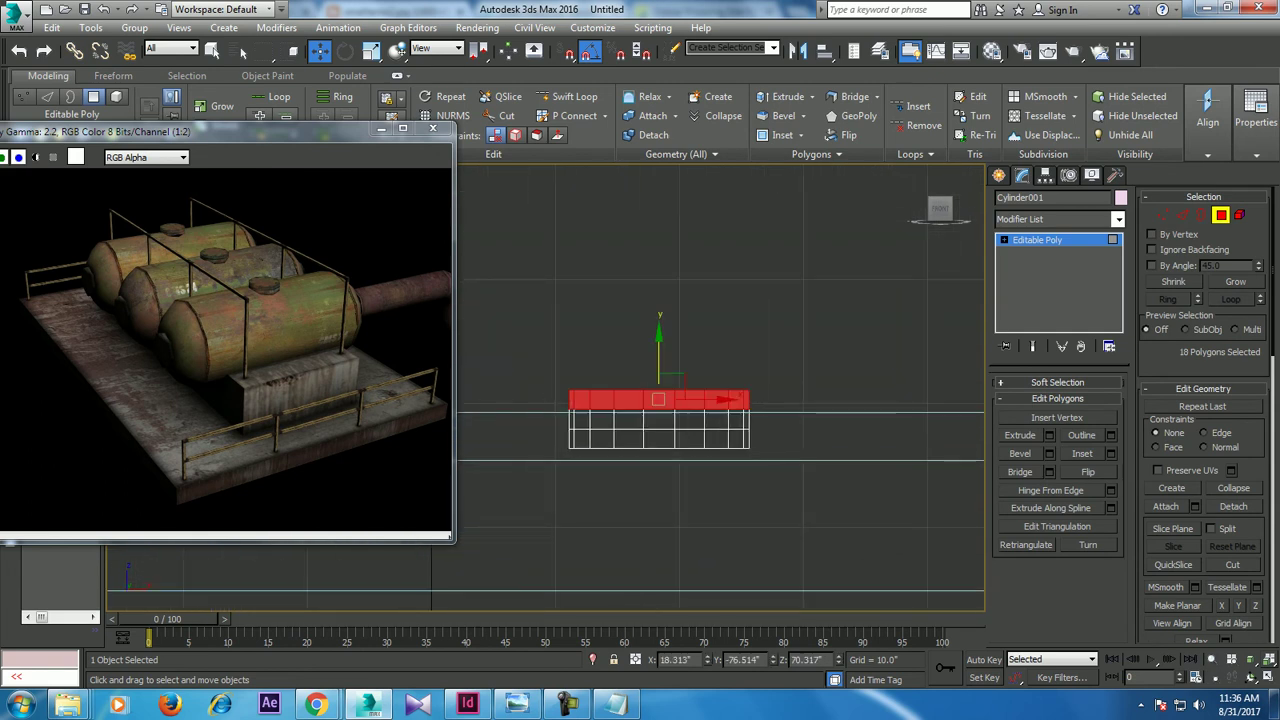
Step: Extrude the selected faces by Local Normal 1.534 into a wide rim, then select all objects
{"action": "key", "text": "alt+w"}
{"action": "key", "text": "alt+w"}
{"action": "scroll", "coordinate": [665, 345], "scroll_direction": "up", "scroll_amount": 2}
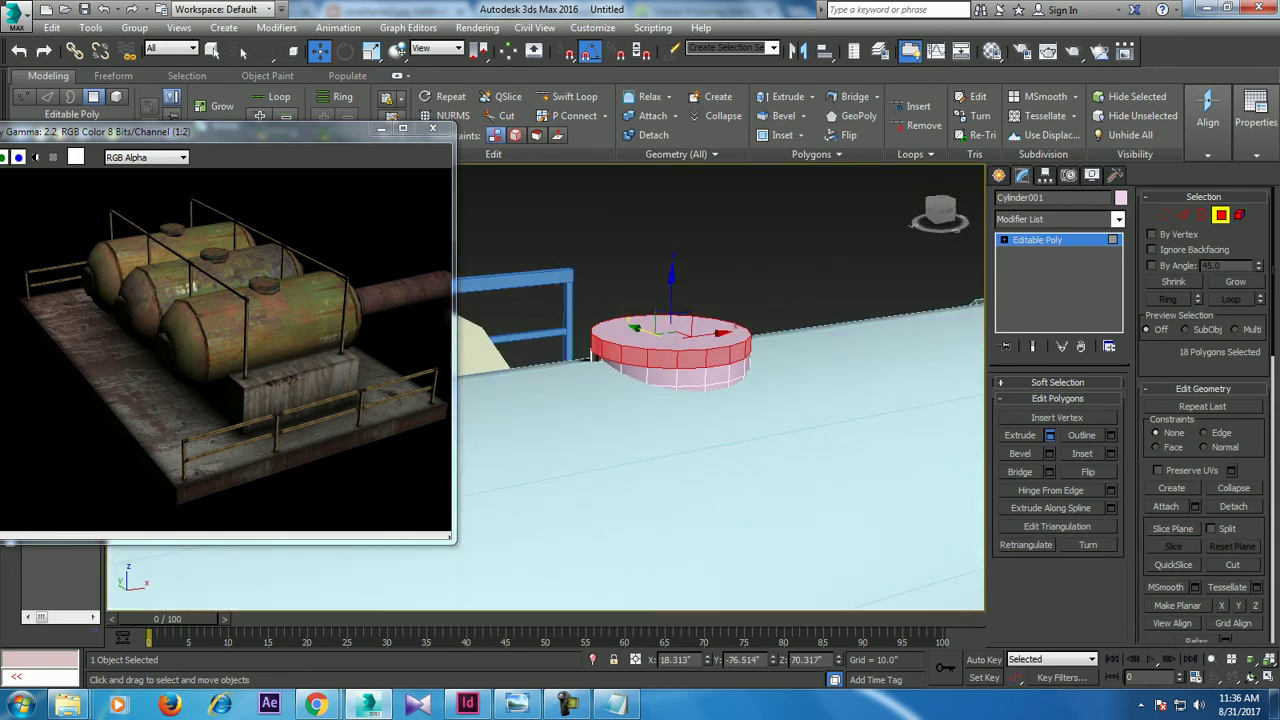
{"action": "key", "text": "shift+e"}
{"action": "left_click", "coordinate": [572, 396]}
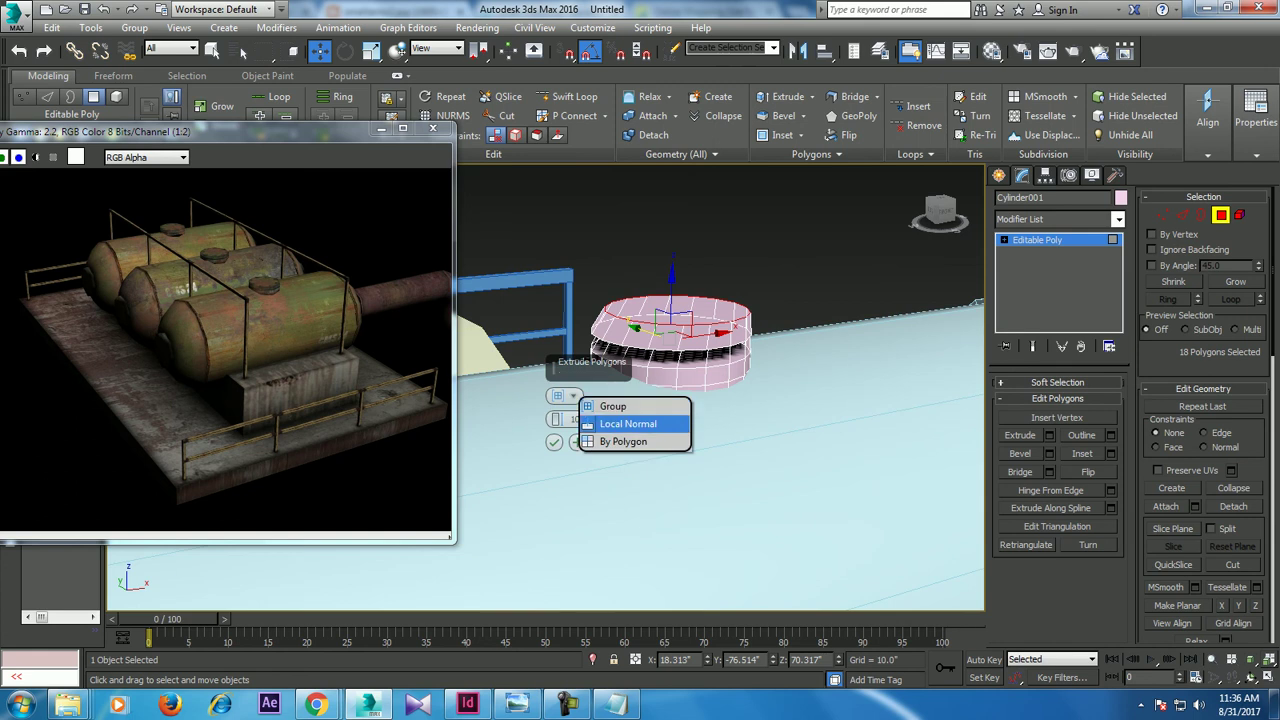
{"action": "left_click", "coordinate": [628, 424]}
{"action": "left_click_drag", "start_coordinate": [557, 419], "coordinate": [557, 440]}
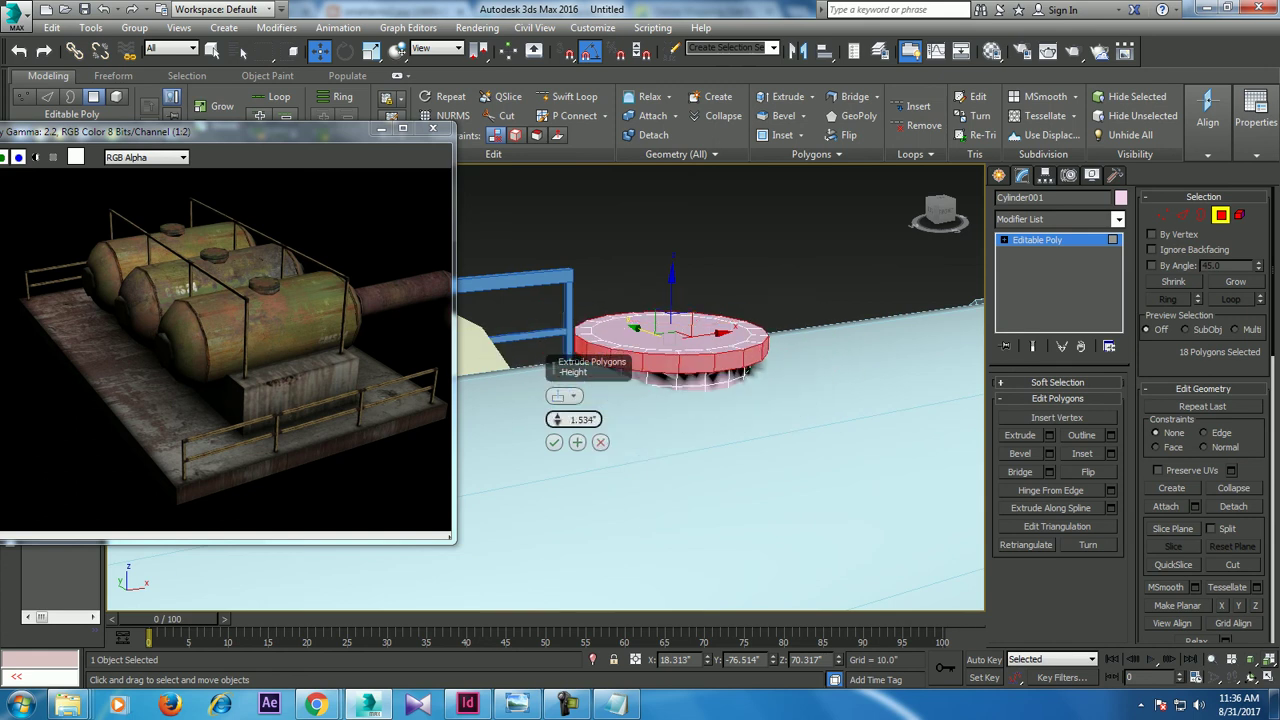
{"action": "left_click", "coordinate": [554, 442]}
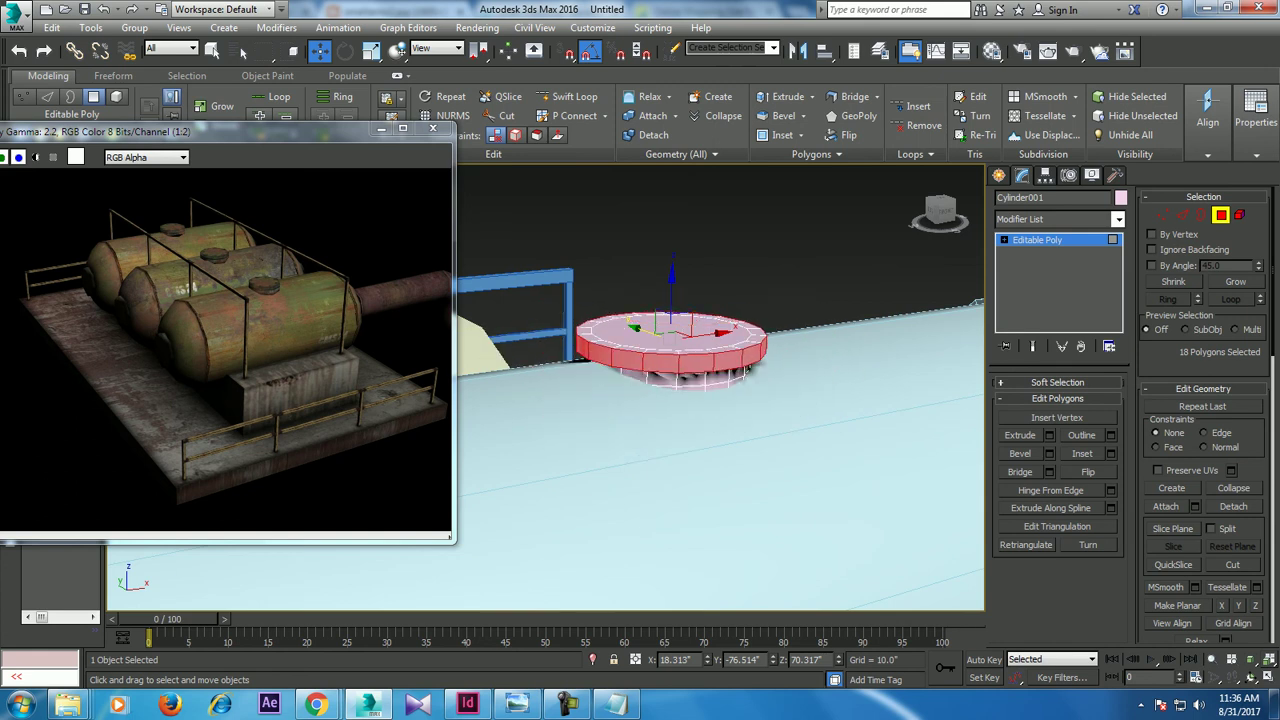
{"action": "key", "text": "ctrl+d"}
{"action": "key", "text": "ctrl+a"}
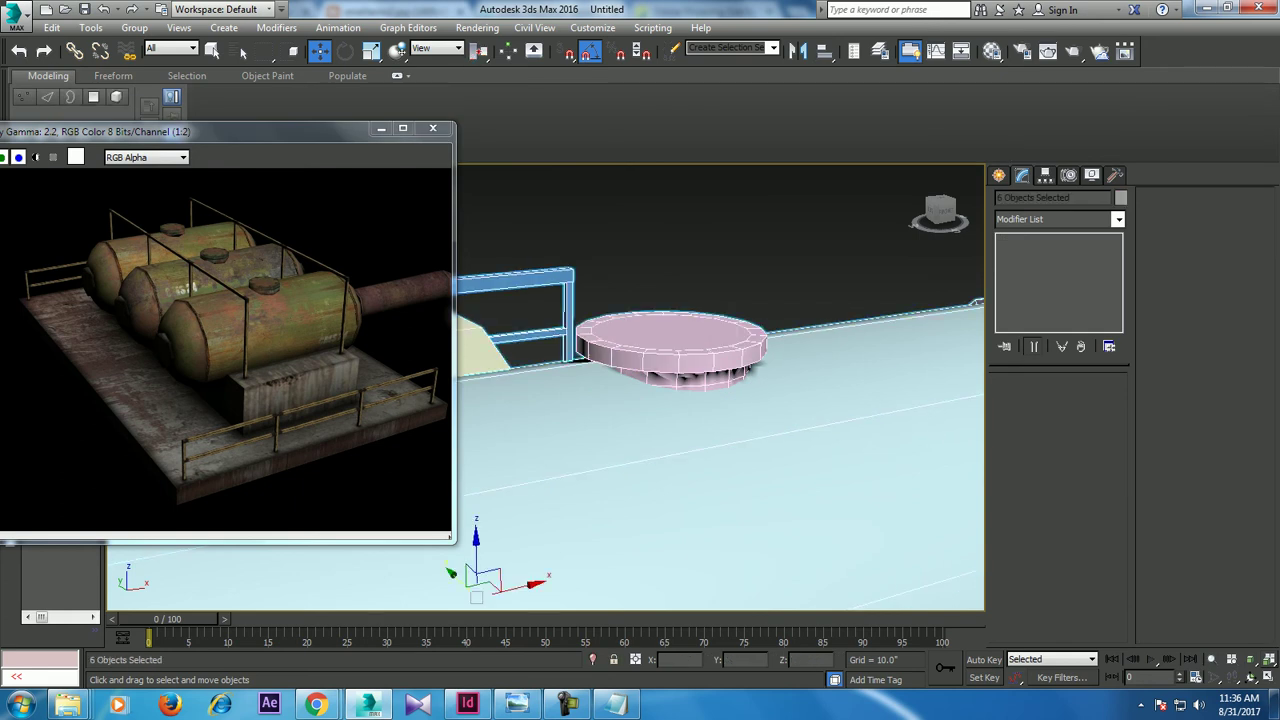
Step: Set the object colour of all six objects to grey, then enlarge the Front view
{"action": "left_click", "coordinate": [1121, 197]}
{"action": "left_click", "coordinate": [494, 286]}
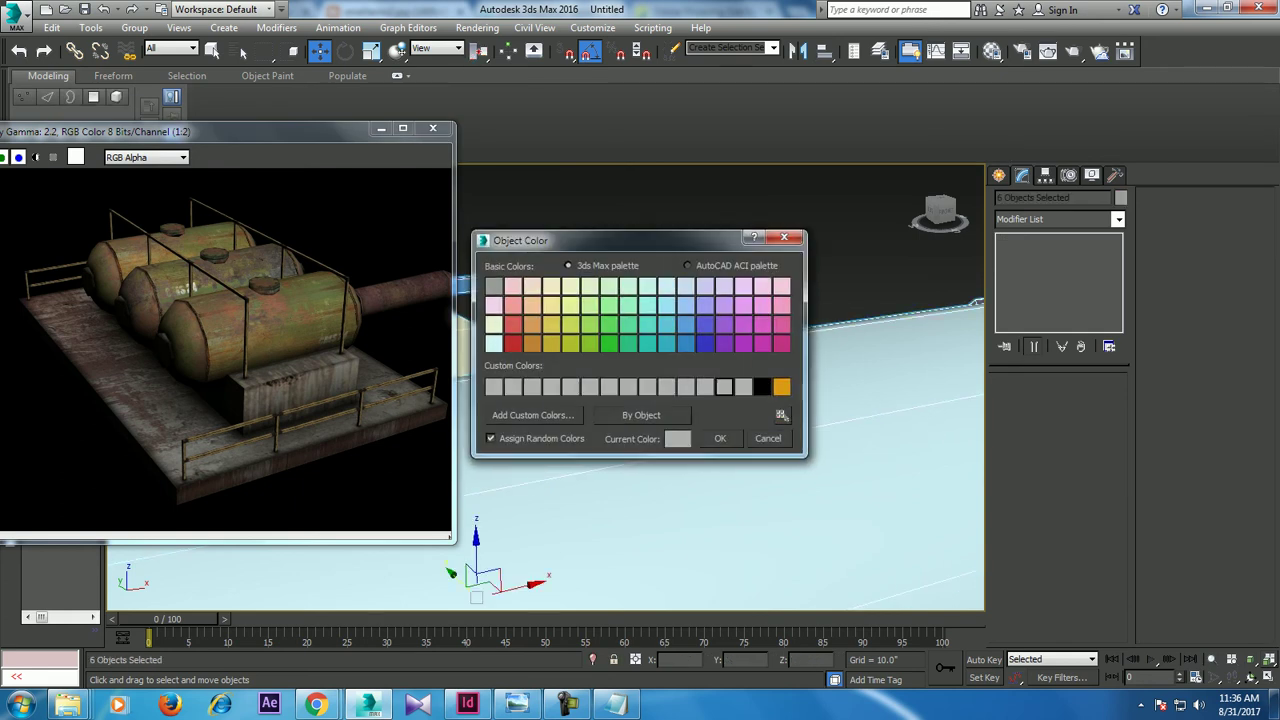
{"action": "left_click", "coordinate": [721, 438]}
{"action": "key", "text": "ctrl+d"}
{"action": "mouse_move", "coordinate": [720, 400]}
{"action": "middle_mouse_down", "text": "alt"}
{"action": "mouse_move", "coordinate": [680, 420]}
{"action": "mouse_move", "coordinate": [709, 412]}
{"action": "middle_mouse_up", "text": "alt"}
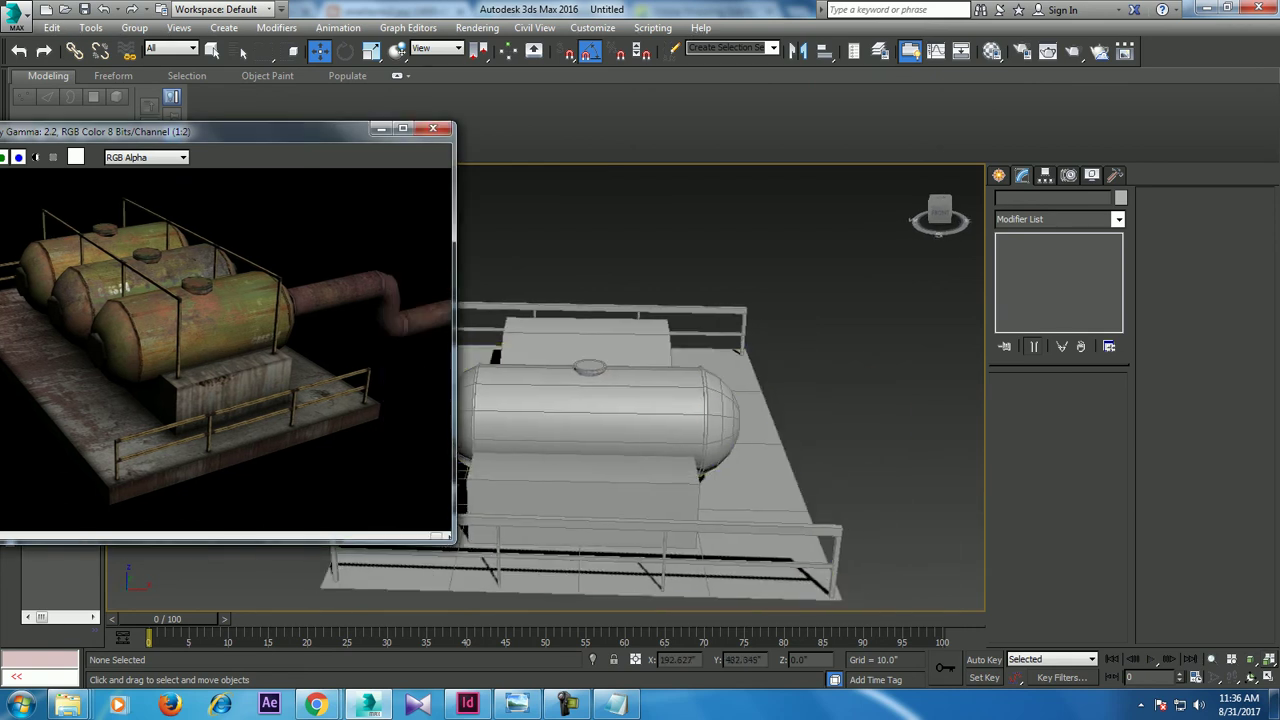
{"action": "key", "text": "alt+w"}
{"action": "scroll", "coordinate": [700, 300], "scroll_direction": "up", "scroll_amount": 3}
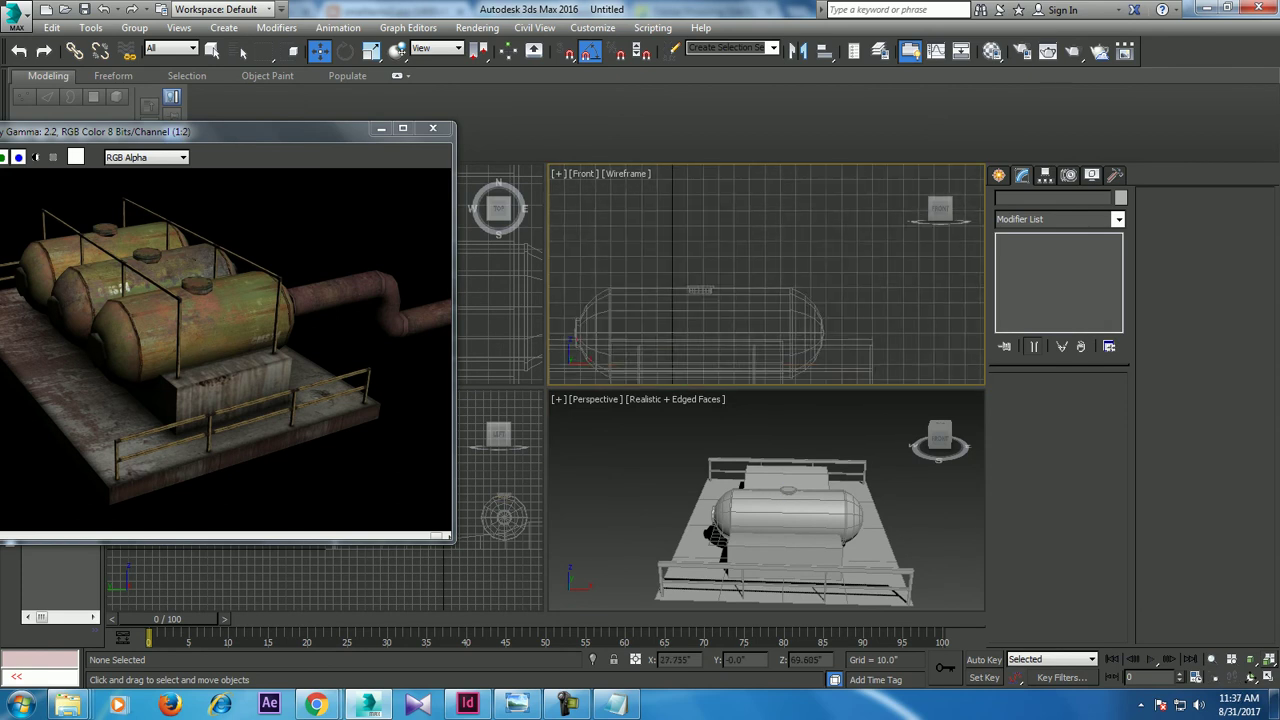
{"action": "key", "text": "alt+w"}
{"action": "scroll", "coordinate": [700, 320], "scroll_direction": "up", "scroll_amount": 2}
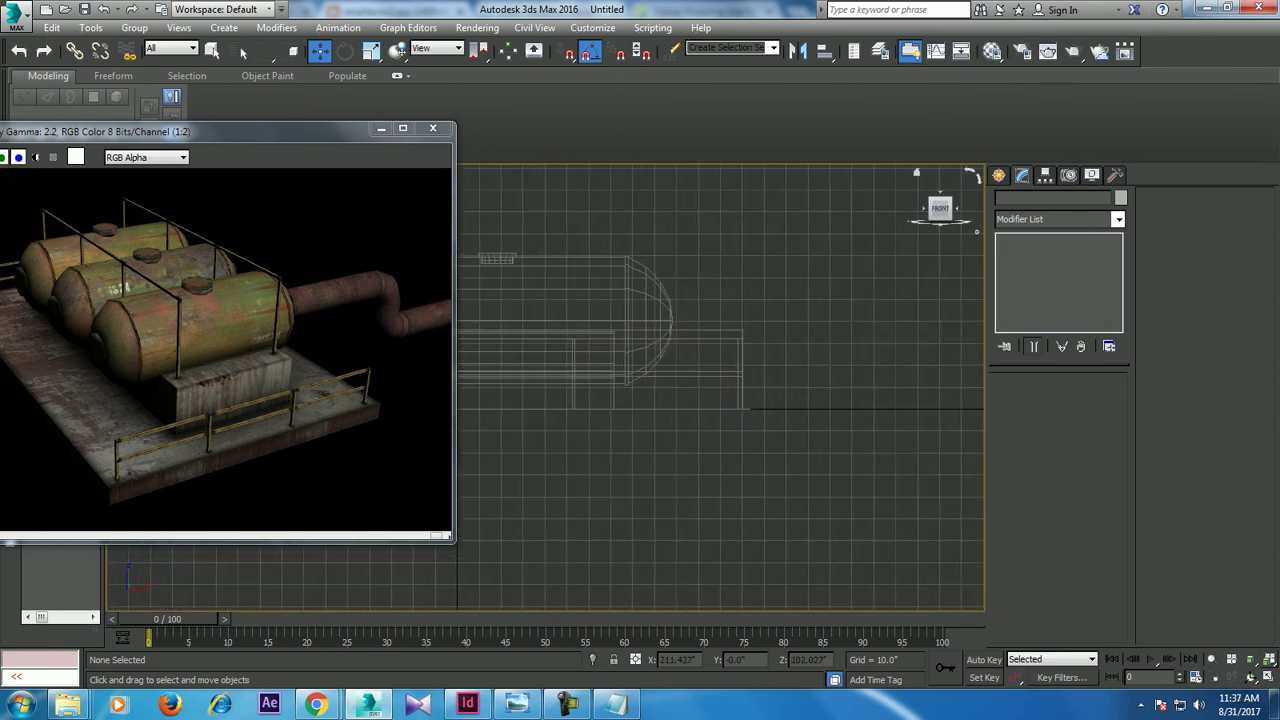
Step: Draw a stepped line from the tank's end, going right then down, as the pipe path
{"action": "left_click", "coordinate": [998, 175]}
{"action": "left_click", "coordinate": [1022, 200]}
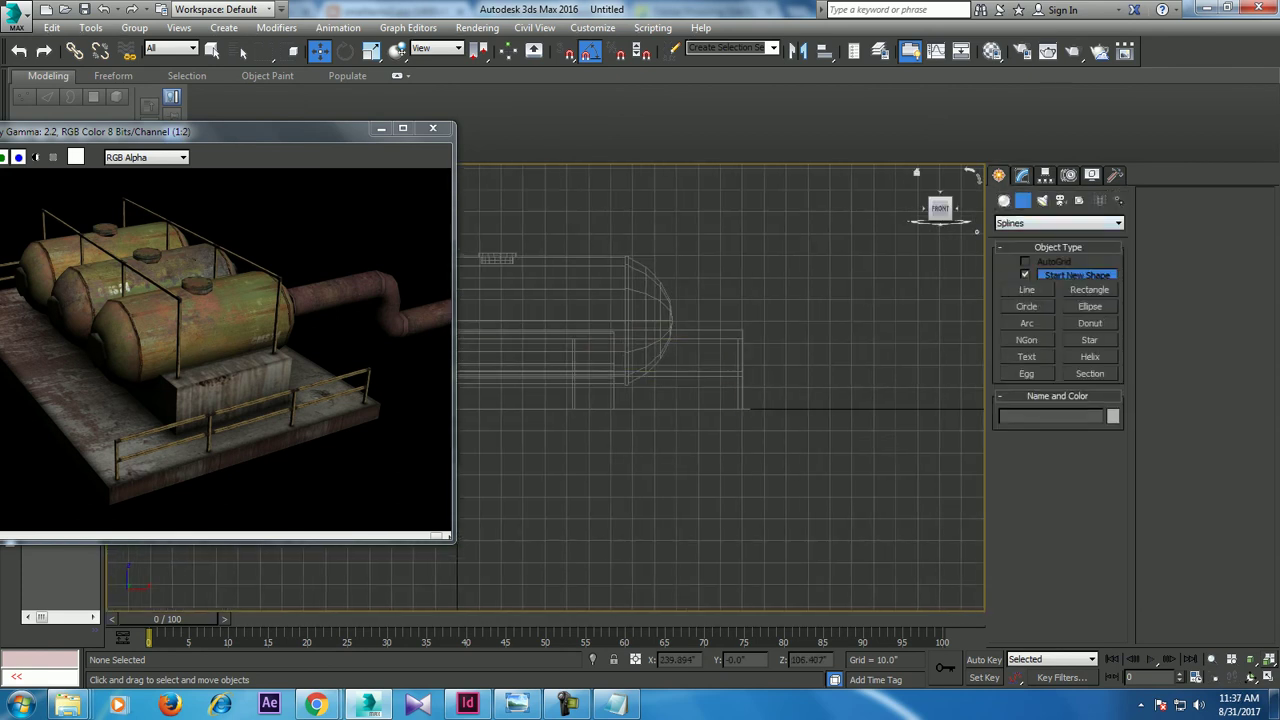
{"action": "left_click", "coordinate": [1027, 289]}
{"action": "left_click", "coordinate": [664, 316]}
{"action": "left_click", "coordinate": [803, 316]}
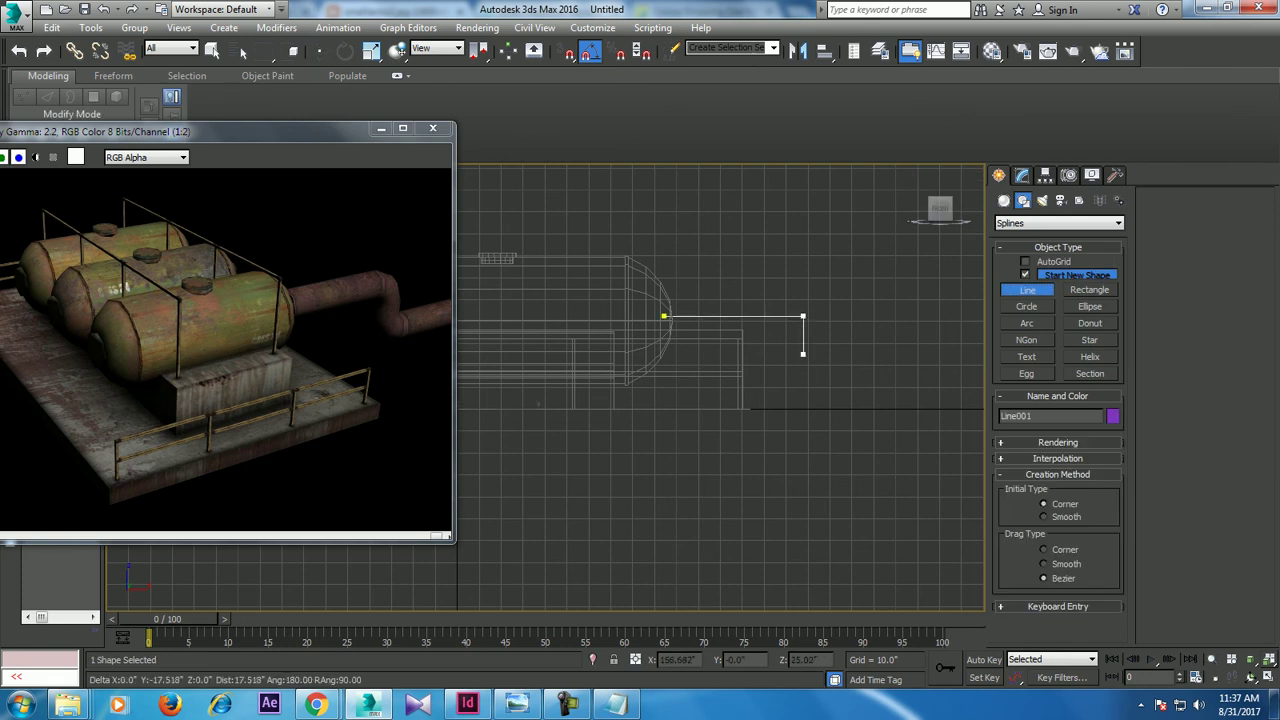
{"action": "left_click", "coordinate": [803, 392]}
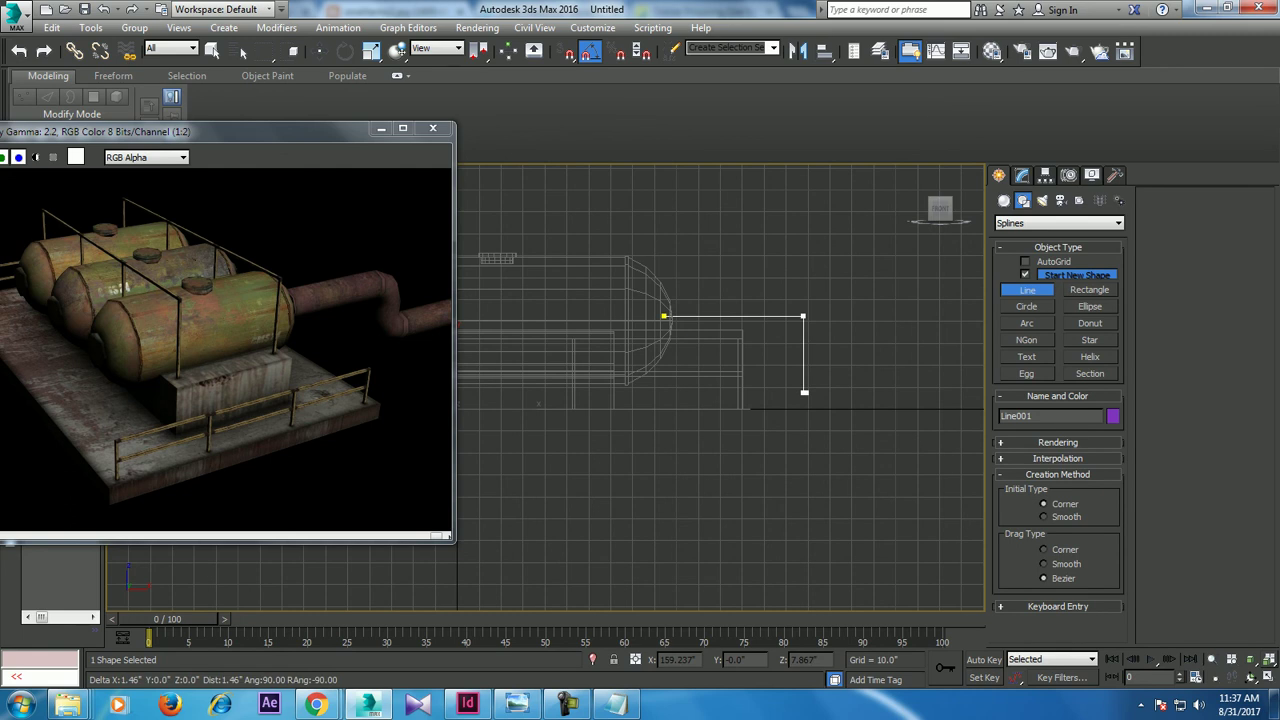
{"action": "middle_click_drag", "start_coordinate": [803, 392], "coordinate": [420, 344]}
{"action": "right_click", "coordinate": [765, 344]}
{"action": "middle_click_drag", "start_coordinate": [765, 344], "coordinate": [963, 380]}
Step: Fillet the line's two corner vertices into smooth bends
{"action": "key", "text": "w"}
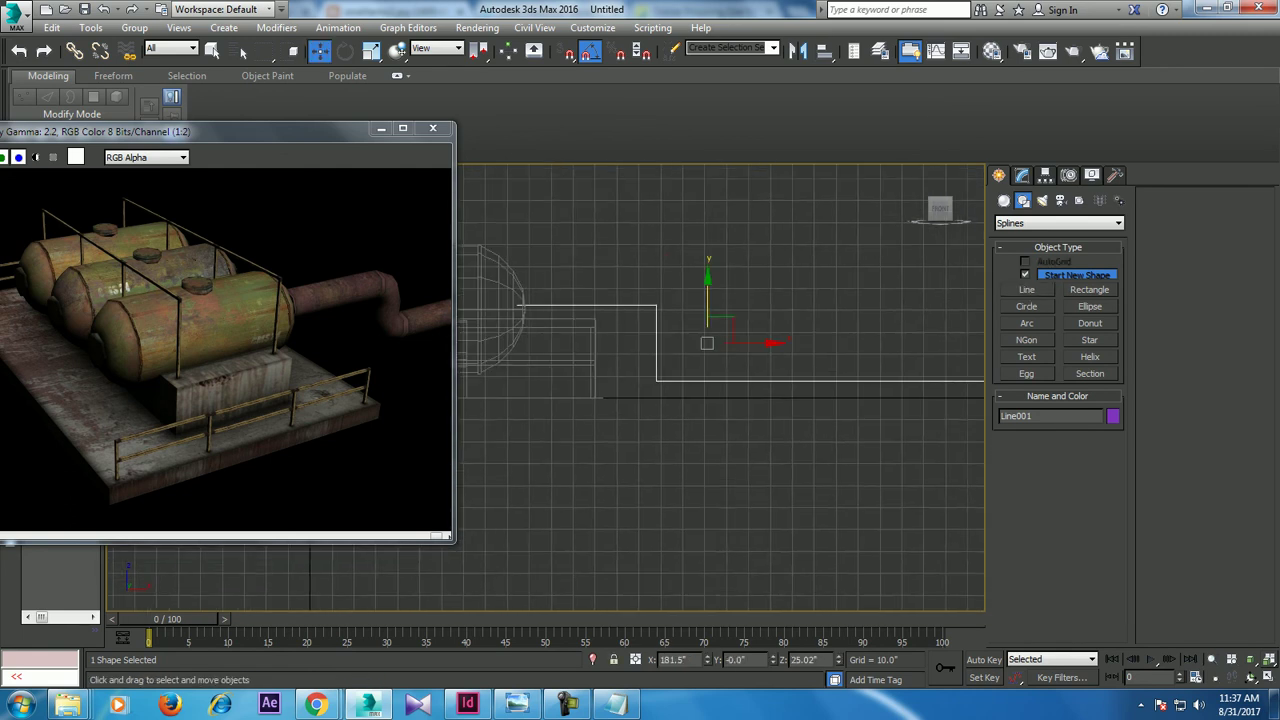
{"action": "key", "text": "1"}
{"action": "left_click", "coordinate": [655, 304]}
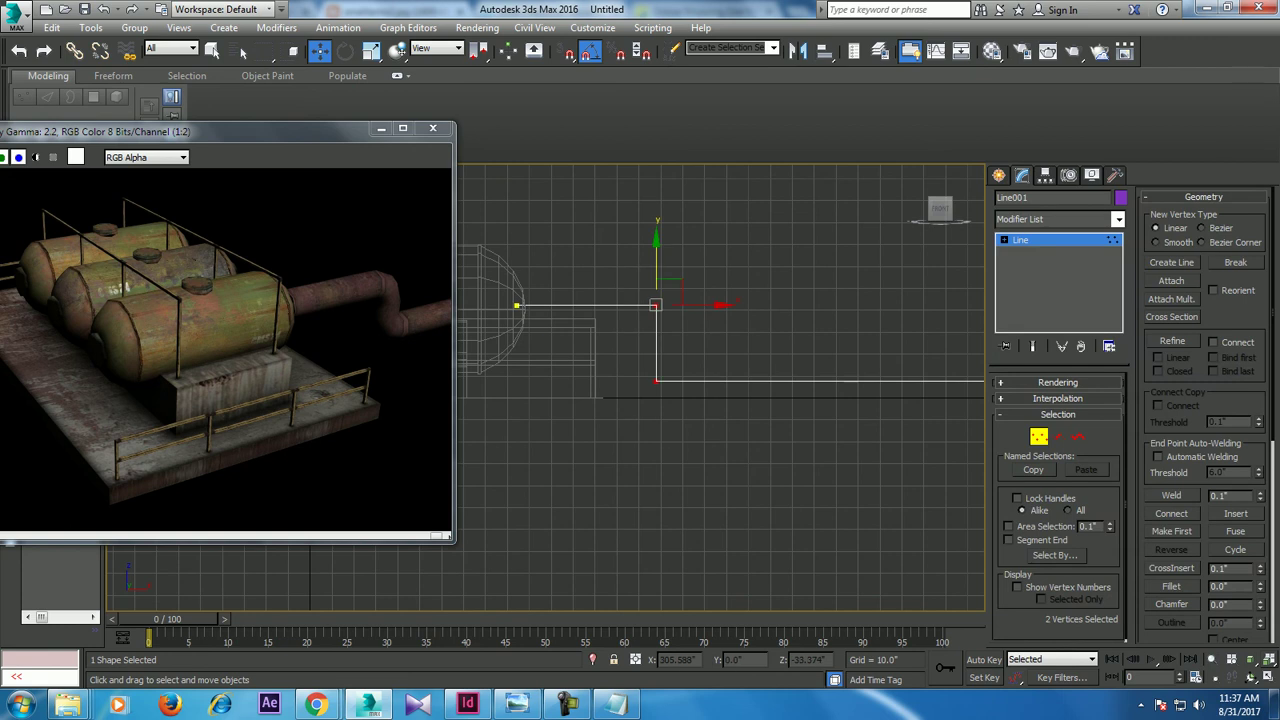
{"action": "left_click", "coordinate": [1171, 586]}
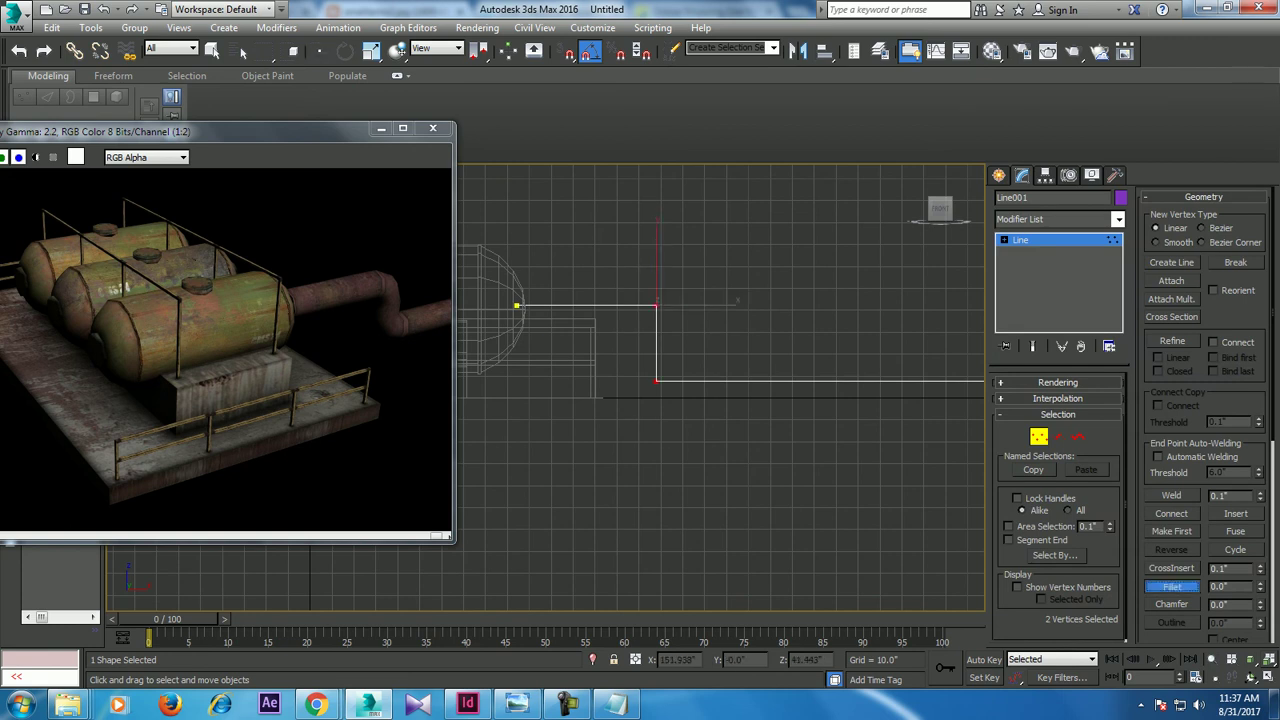
{"action": "left_click_drag", "start_coordinate": [655, 305], "coordinate": [655, 285]}
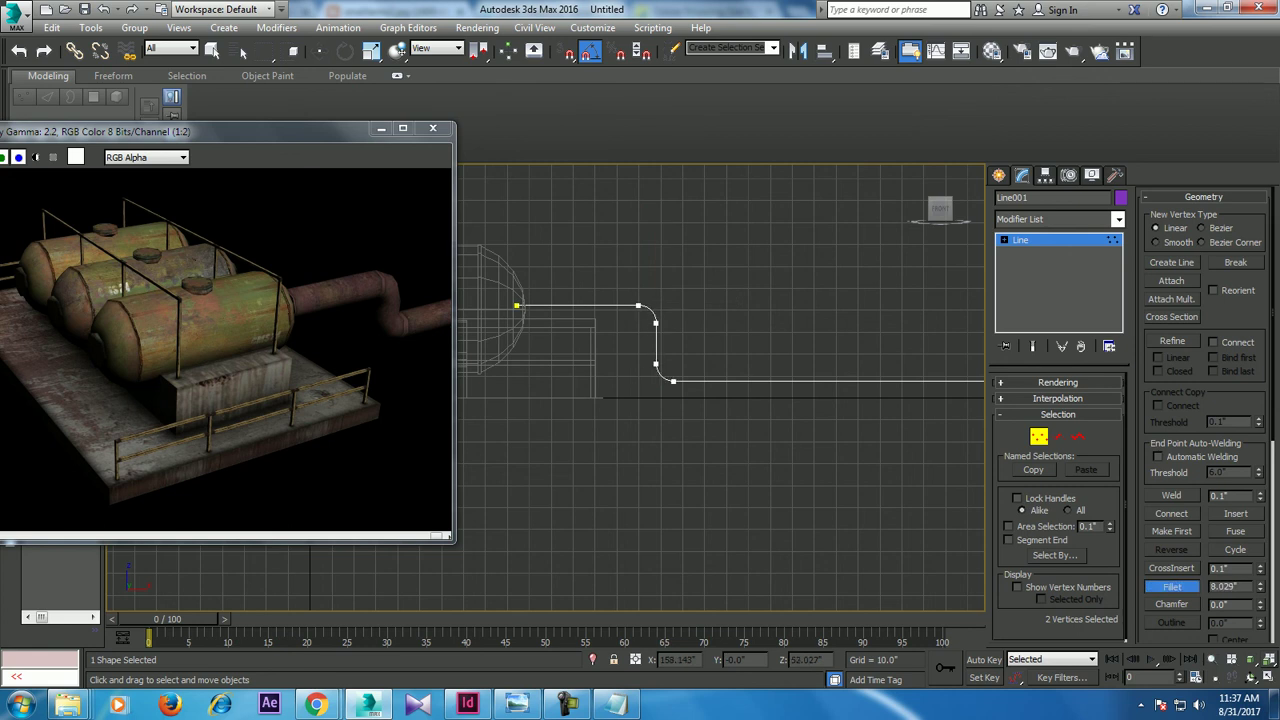
Step: Enable the line in the viewport as a round pipe with thickness 13.357
{"action": "key", "text": "1"}
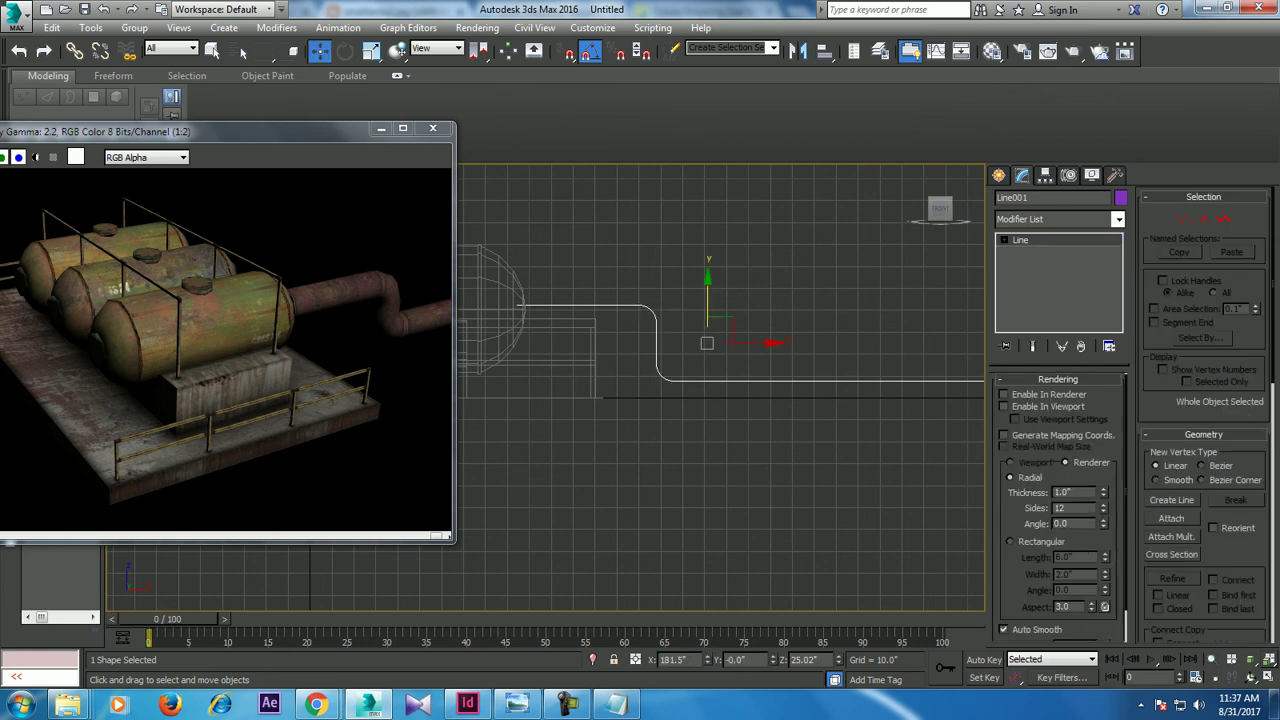
{"action": "left_click", "coordinate": [1004, 406]}
{"action": "left_click_drag", "start_coordinate": [1103, 492], "coordinate": [1103, 440]}
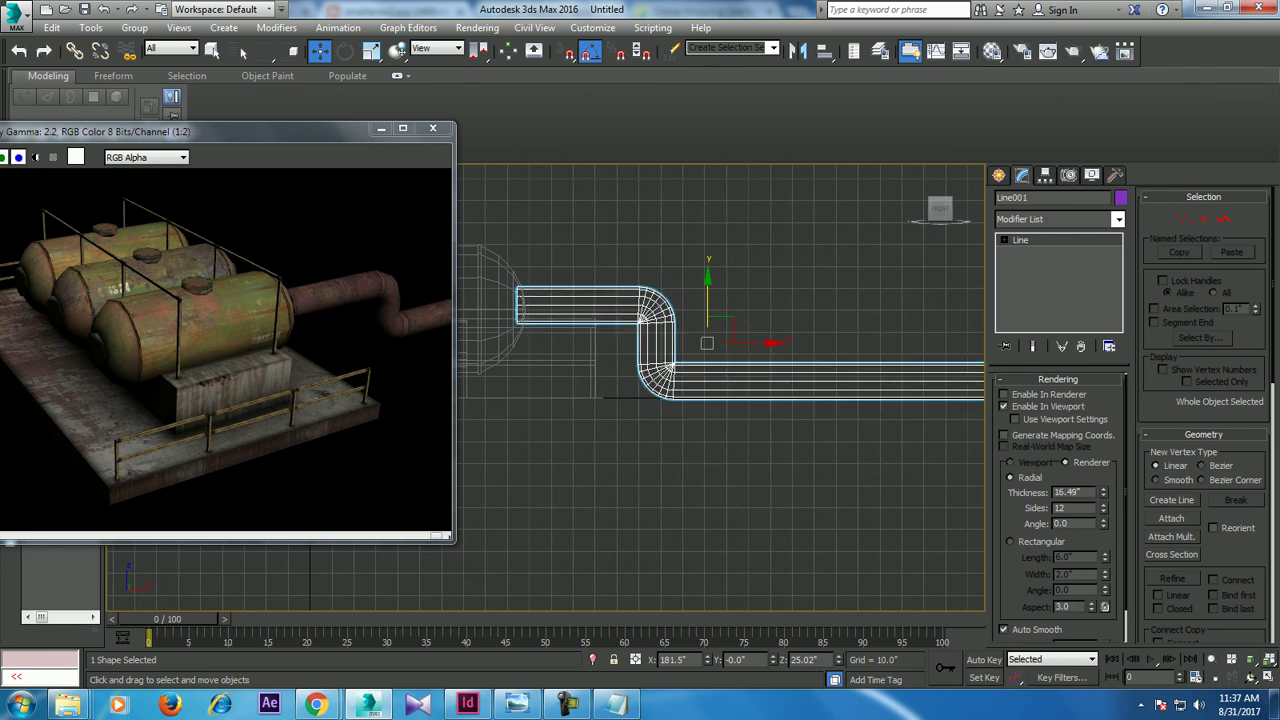
{"action": "left_click_drag", "start_coordinate": [1103, 492], "coordinate": [1103, 510]}
Step: Move the pipe so it meets the end of the tank
{"action": "key", "text": "alt+w"}
{"action": "key", "text": "alt+w"}
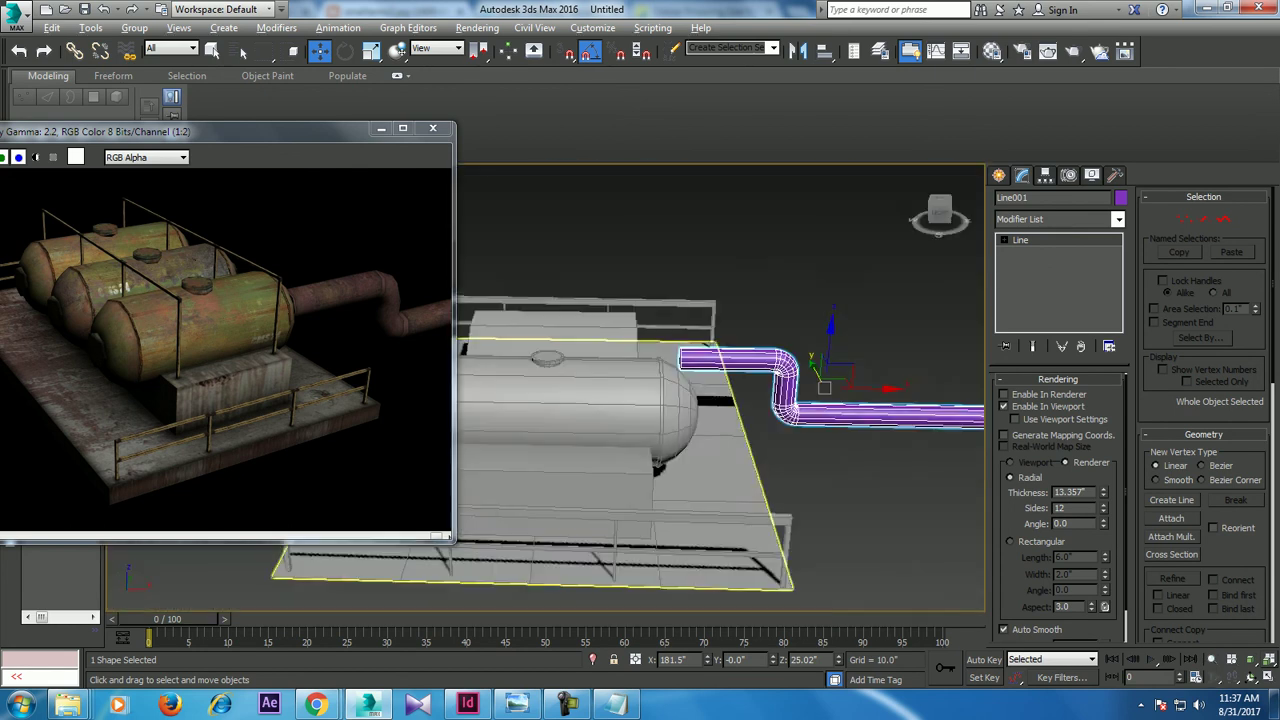
{"action": "middle_click_drag", "start_coordinate": [720, 400], "coordinate": [800, 420], "text": "alt"}
{"action": "mouse_move", "coordinate": [830, 385]}
{"action": "left_mouse_down"}
{"action": "mouse_move", "coordinate": [930, 440]}
{"action": "mouse_move", "coordinate": [915, 425]}
{"action": "left_mouse_up"}
{"action": "middle_click_drag", "start_coordinate": [720, 400], "coordinate": [820, 380], "text": "alt"}
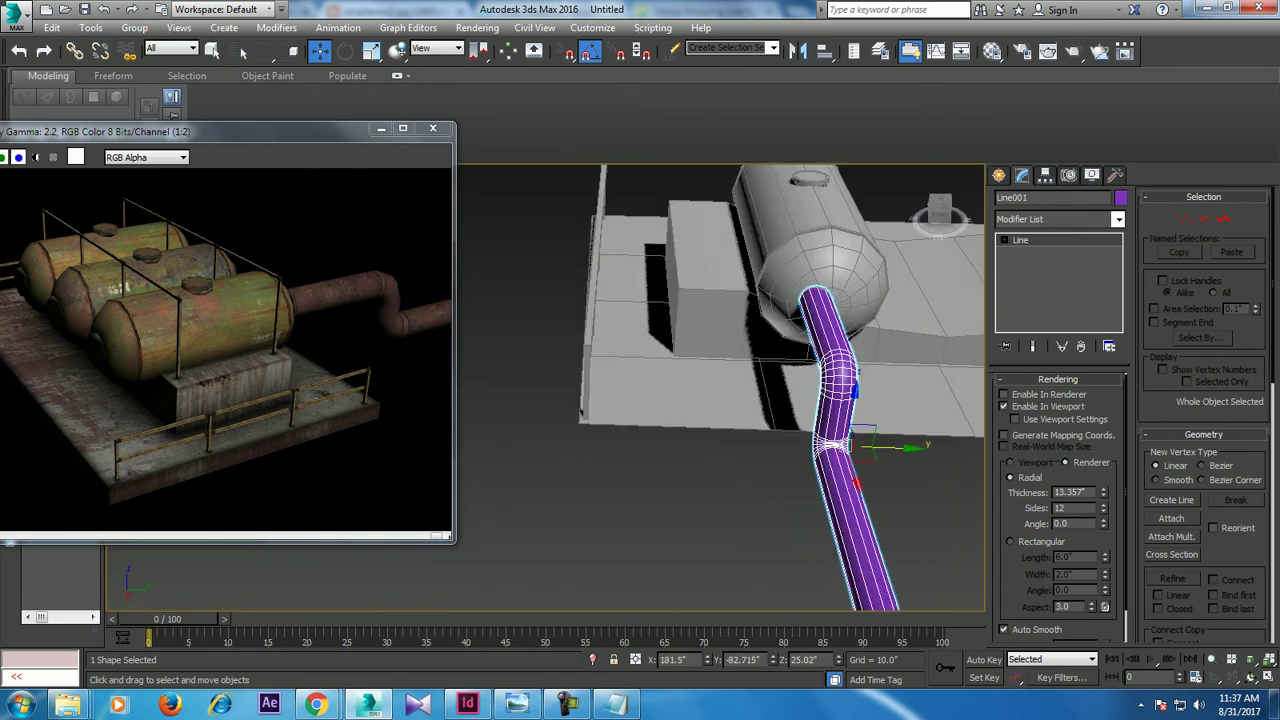
{"action": "left_click_drag", "start_coordinate": [850, 440], "coordinate": [860, 432]}
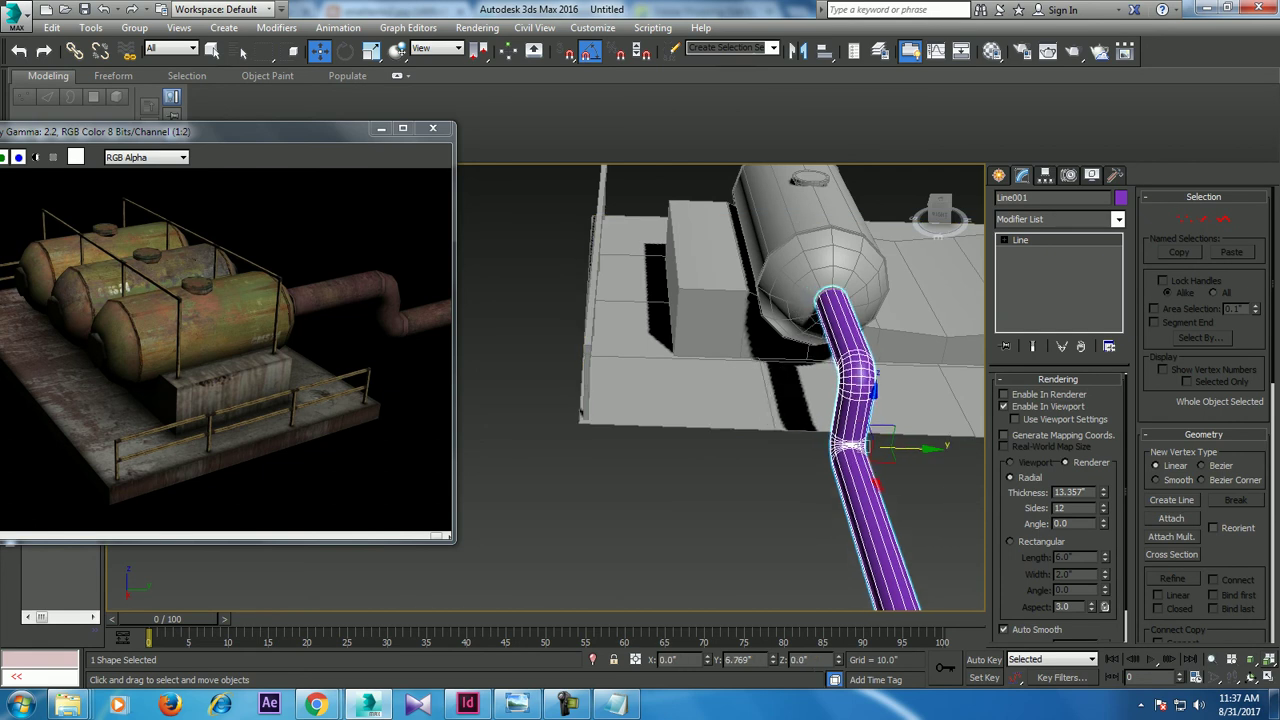
{"action": "middle_click_drag", "start_coordinate": [720, 400], "coordinate": [808, 477], "text": "alt"}
{"action": "left_click_drag", "start_coordinate": [811, 445], "coordinate": [811, 456]}
{"action": "scroll", "coordinate": [811, 456], "scroll_direction": "down", "scroll_amount": 5}
{"action": "mouse_move", "coordinate": [720, 450]}
{"action": "middle_mouse_down", "text": "alt"}
{"action": "mouse_move", "coordinate": [760, 470]}
{"action": "mouse_move", "coordinate": [785, 452]}
{"action": "middle_mouse_up", "text": "alt"}
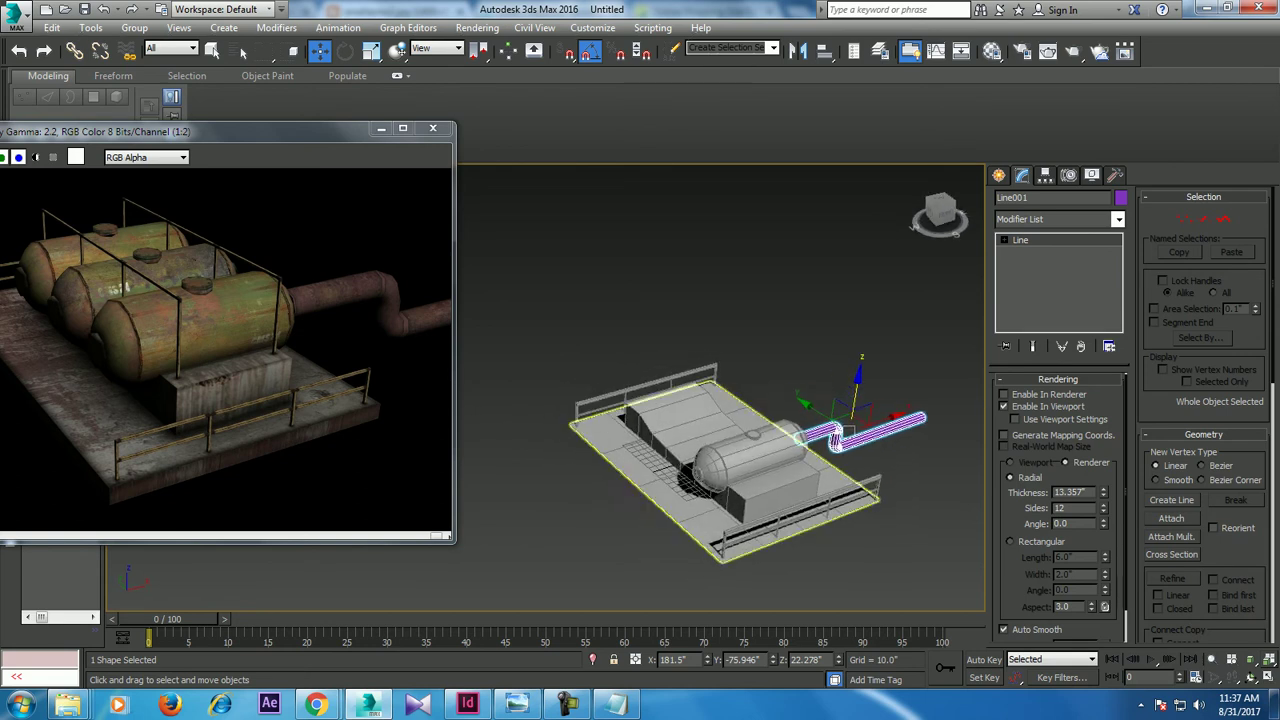
Step: Clone the tank with its lid as 2 copies beside the original, giving three tanks
{"action": "left_click", "coordinate": [835, 443], "text": "ctrl"}
{"action": "middle_click_drag", "start_coordinate": [835, 443], "coordinate": [765, 438], "text": "alt"}
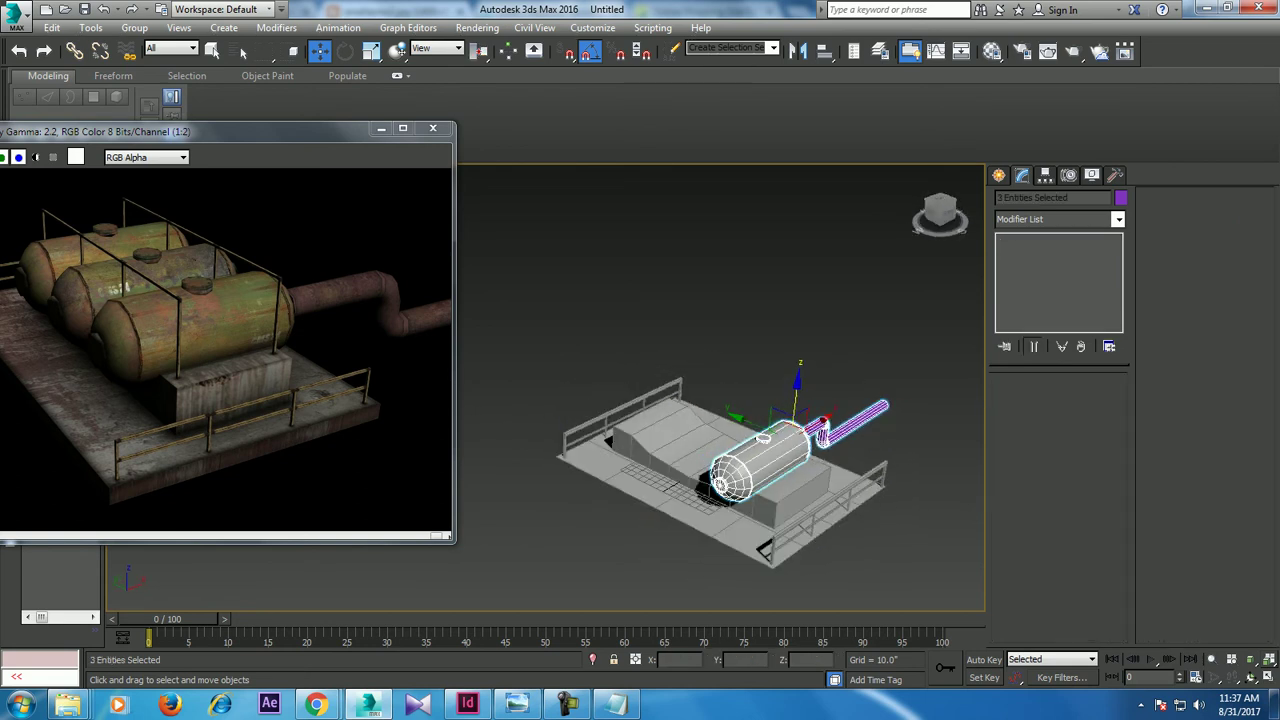
{"action": "left_click", "coordinate": [850, 420], "text": "alt"}
{"action": "scroll", "coordinate": [765, 450], "scroll_direction": "up", "scroll_amount": 3}
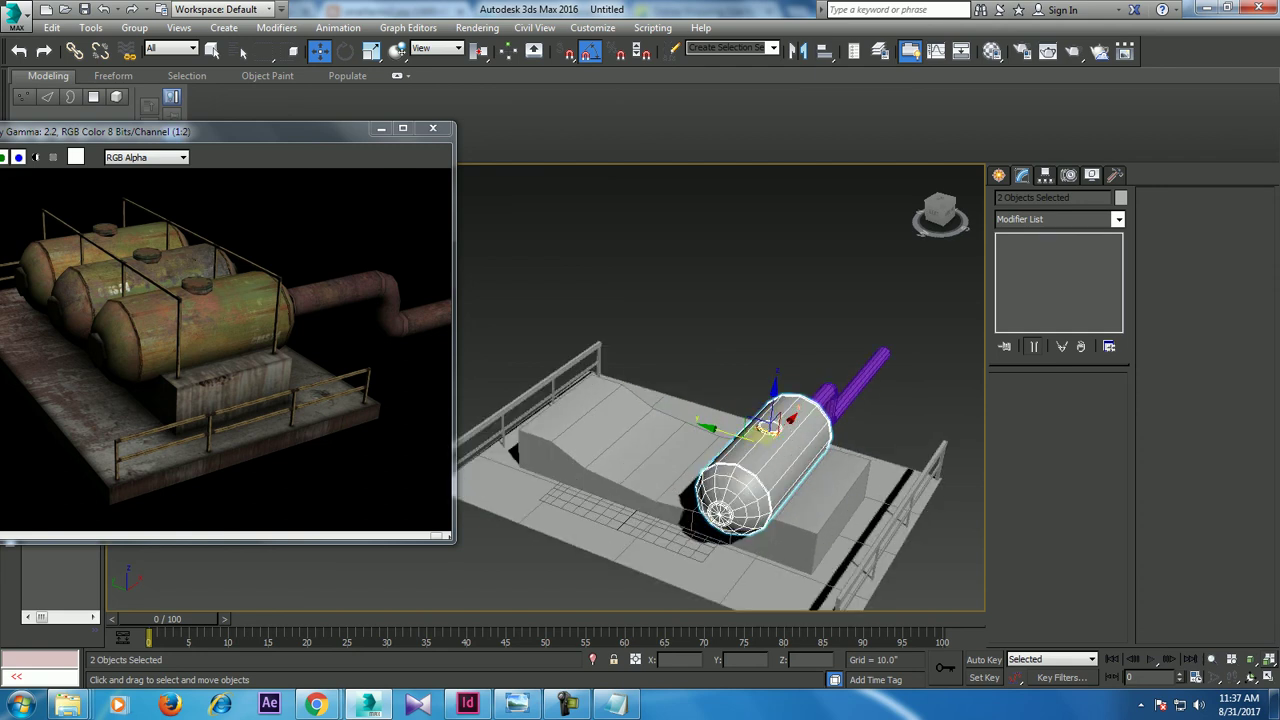
{"action": "left_click_drag", "start_coordinate": [770, 425], "coordinate": [682, 398], "text": "shift"}
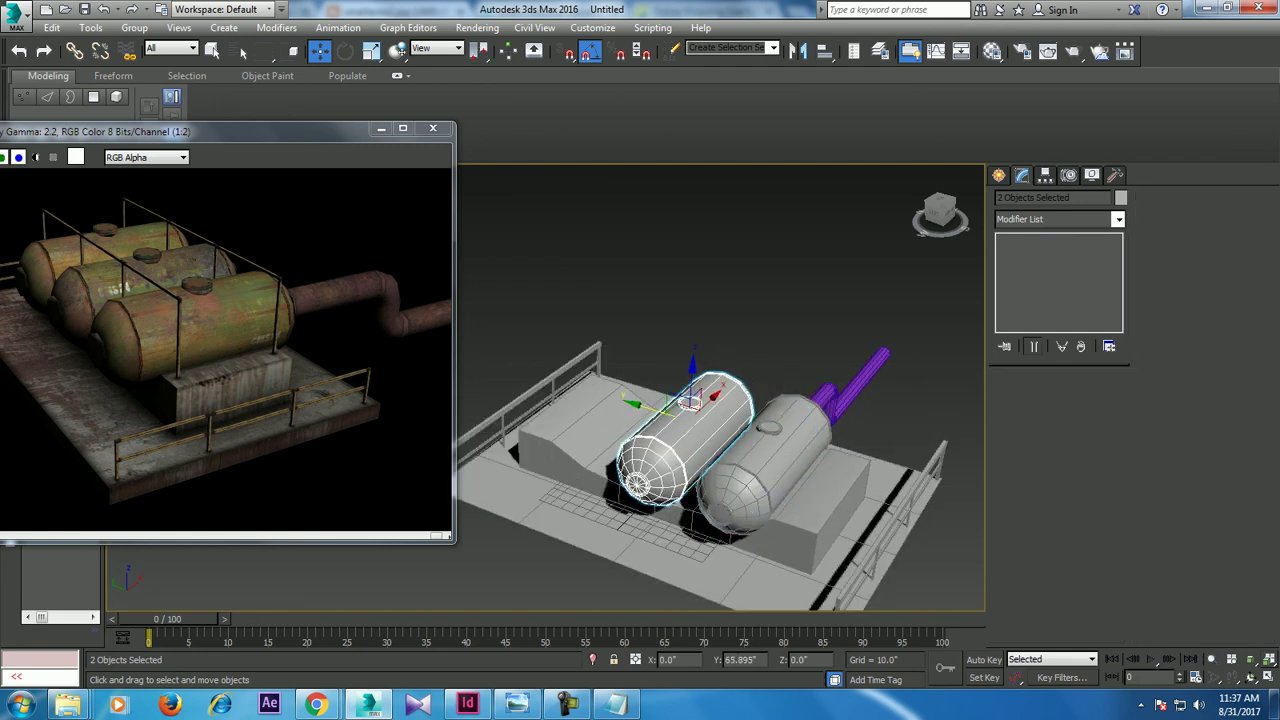
{"action": "key", "text": "ctrl+v"}
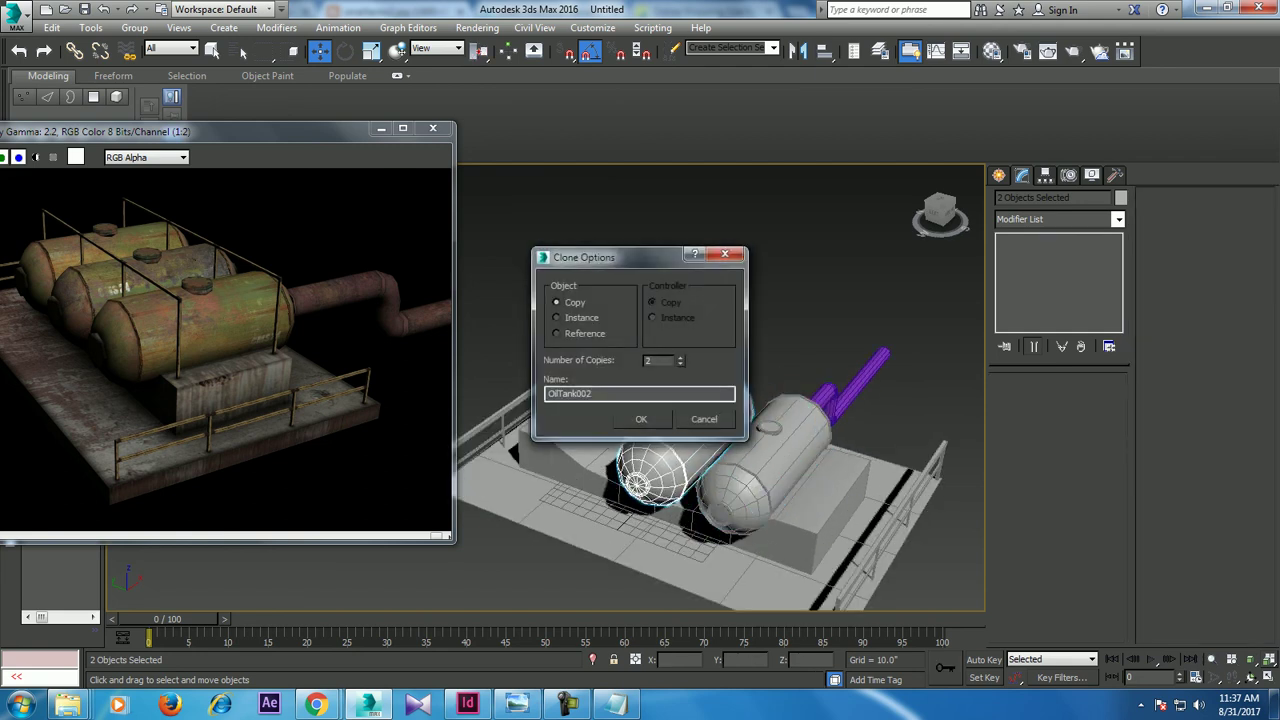
{"action": "key", "text": "Return"}
{"action": "key", "text": "f"}
{"action": "mouse_move", "coordinate": [720, 400]}
{"action": "middle_mouse_down", "text": "alt"}
{"action": "mouse_move", "coordinate": [760, 360]}
{"action": "mouse_move", "coordinate": [690, 380]}
{"action": "middle_mouse_up", "text": "alt"}
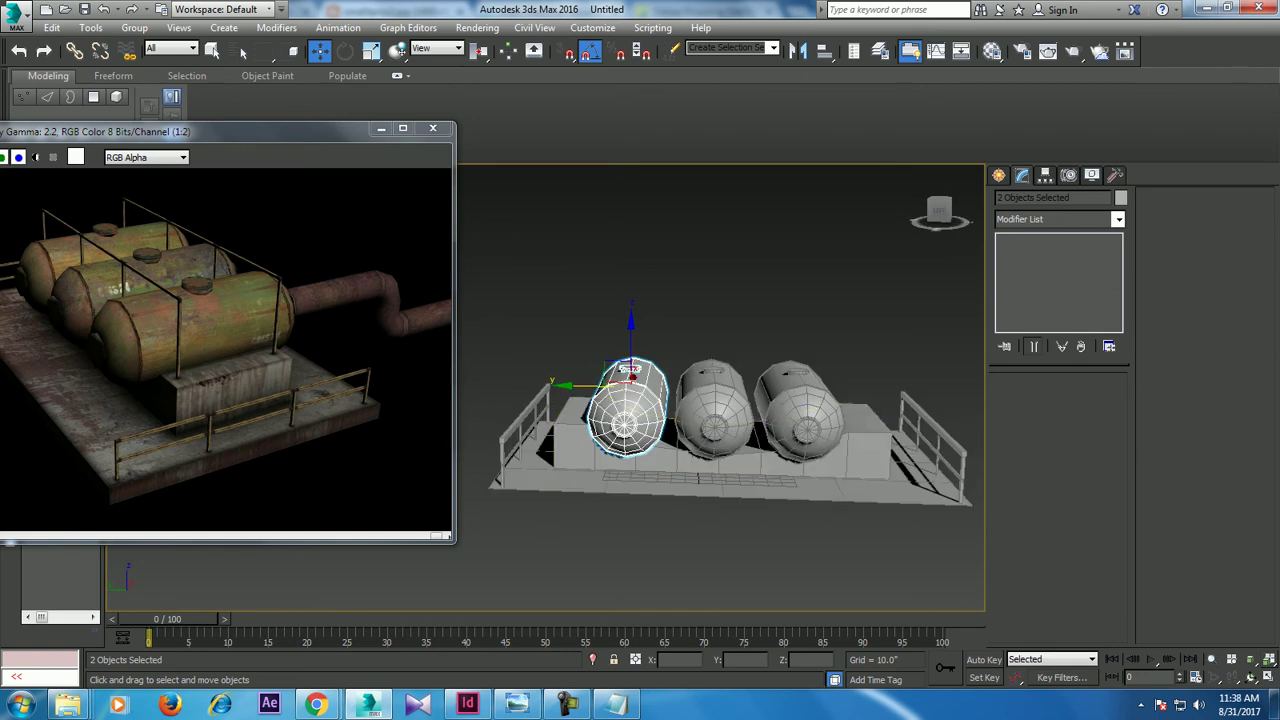
Step: In the enlarged Left view, draw a squared arch line spanning the three tanks
{"action": "left_click", "coordinate": [713, 410]}
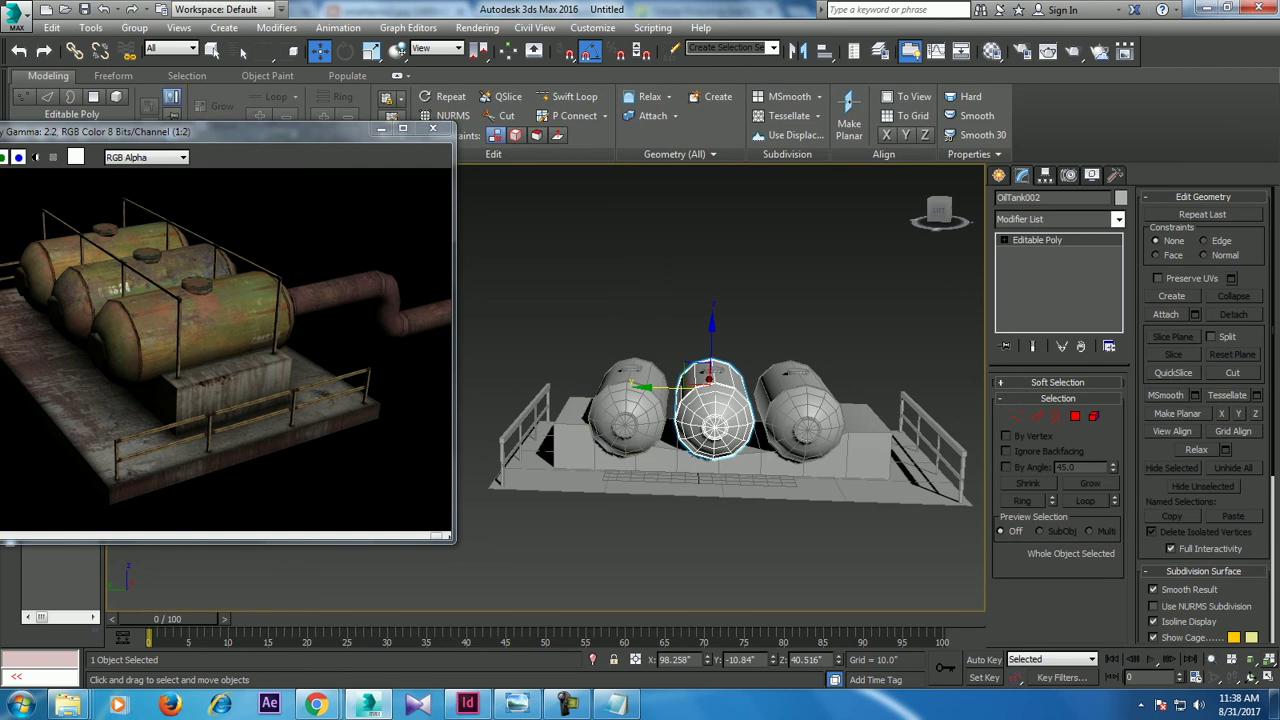
{"action": "key", "text": "alt+w"}
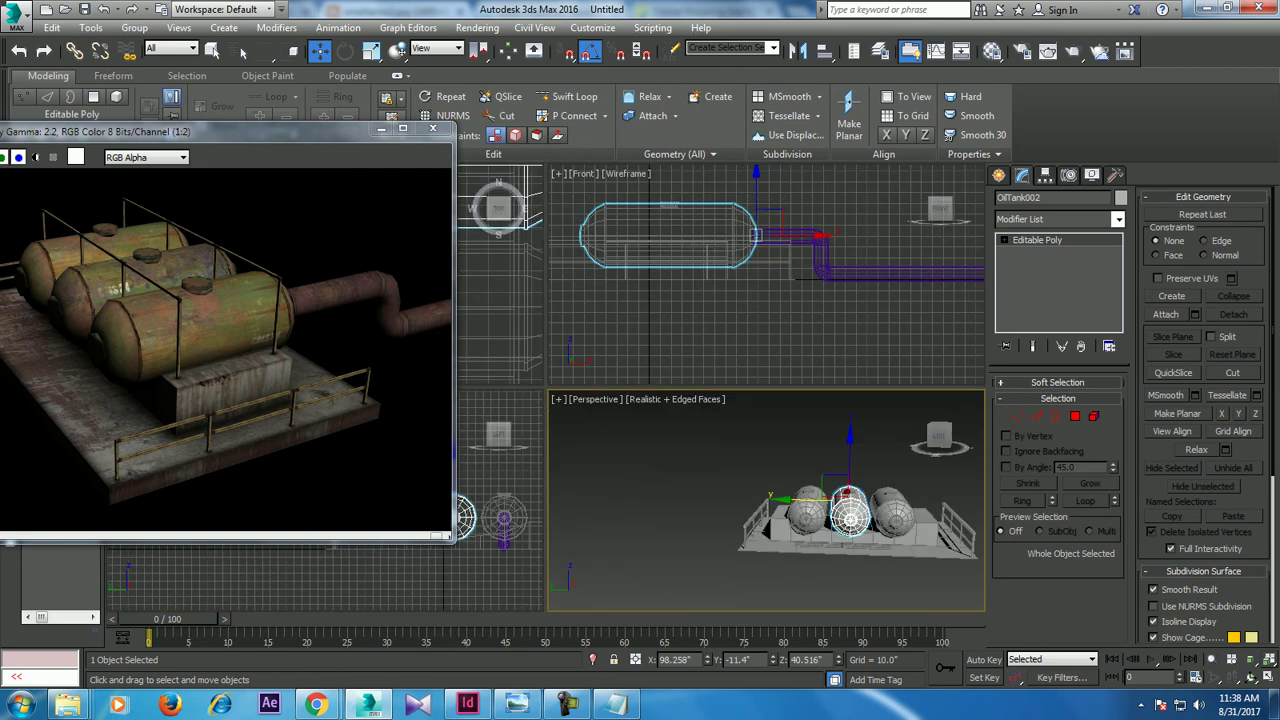
{"action": "key", "text": "alt+w"}
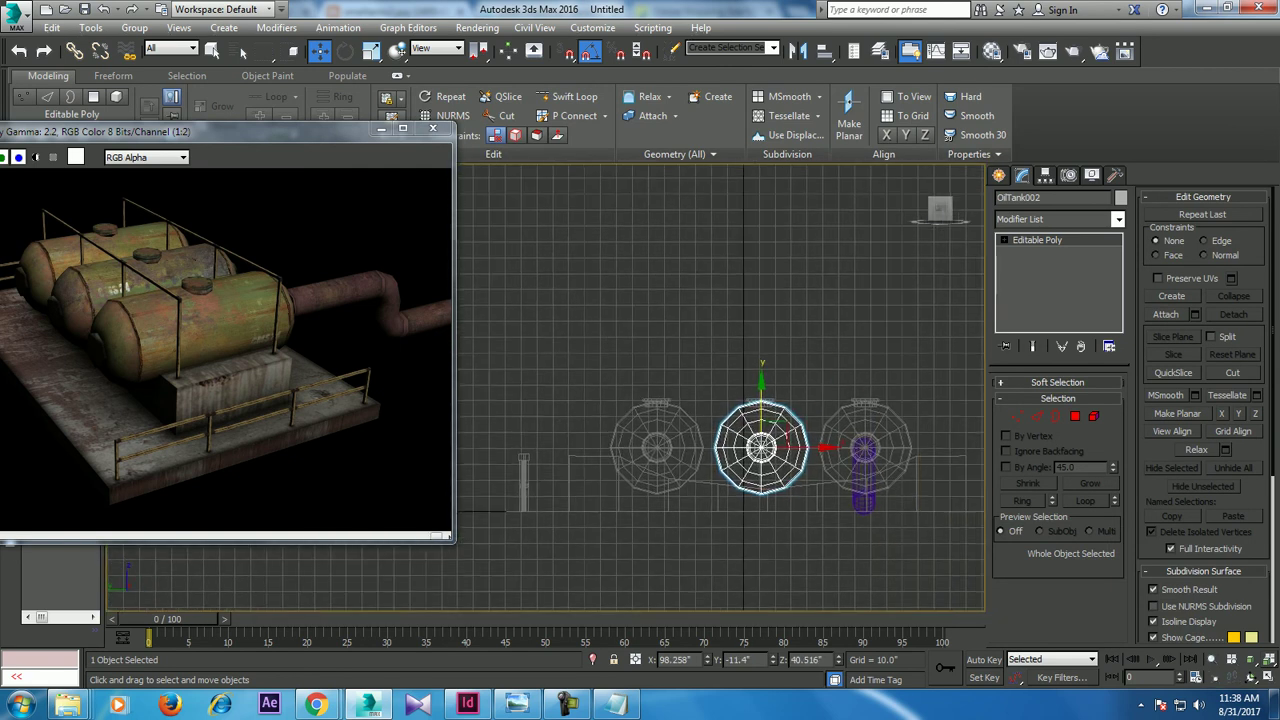
{"action": "left_click", "coordinate": [999, 175]}
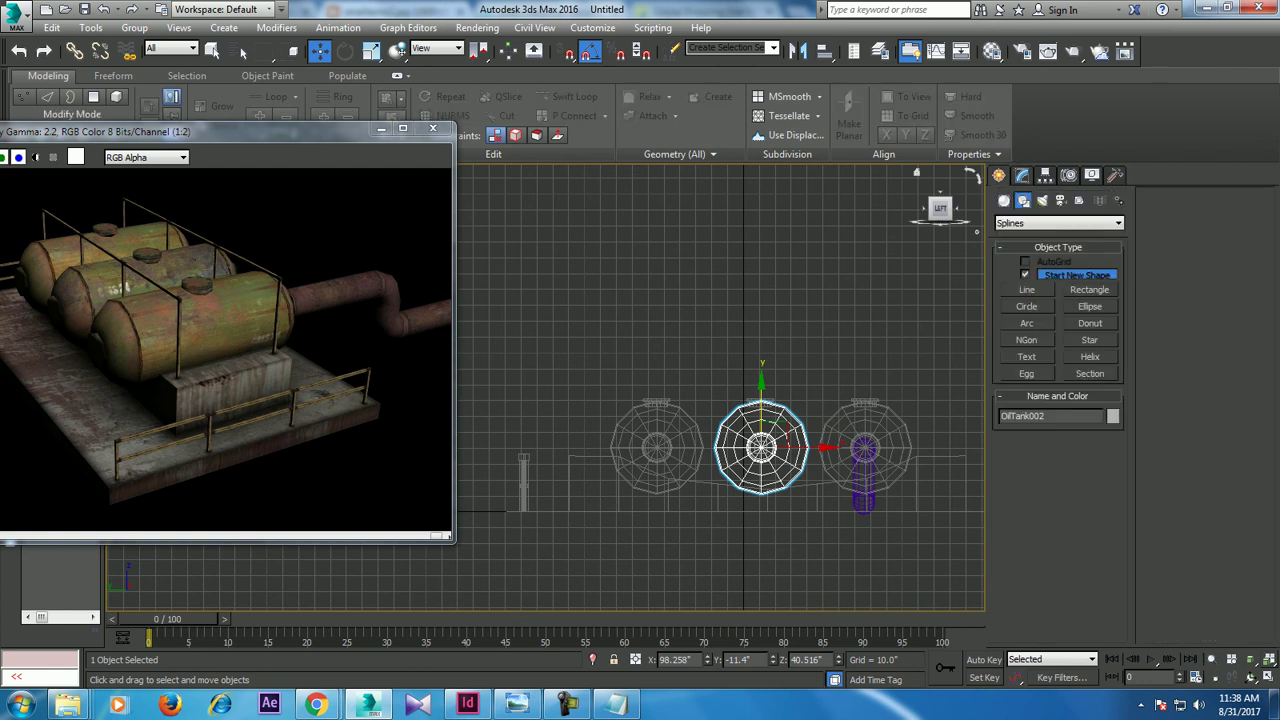
{"action": "left_click", "coordinate": [1027, 289]}
{"action": "left_click", "coordinate": [587, 455]}
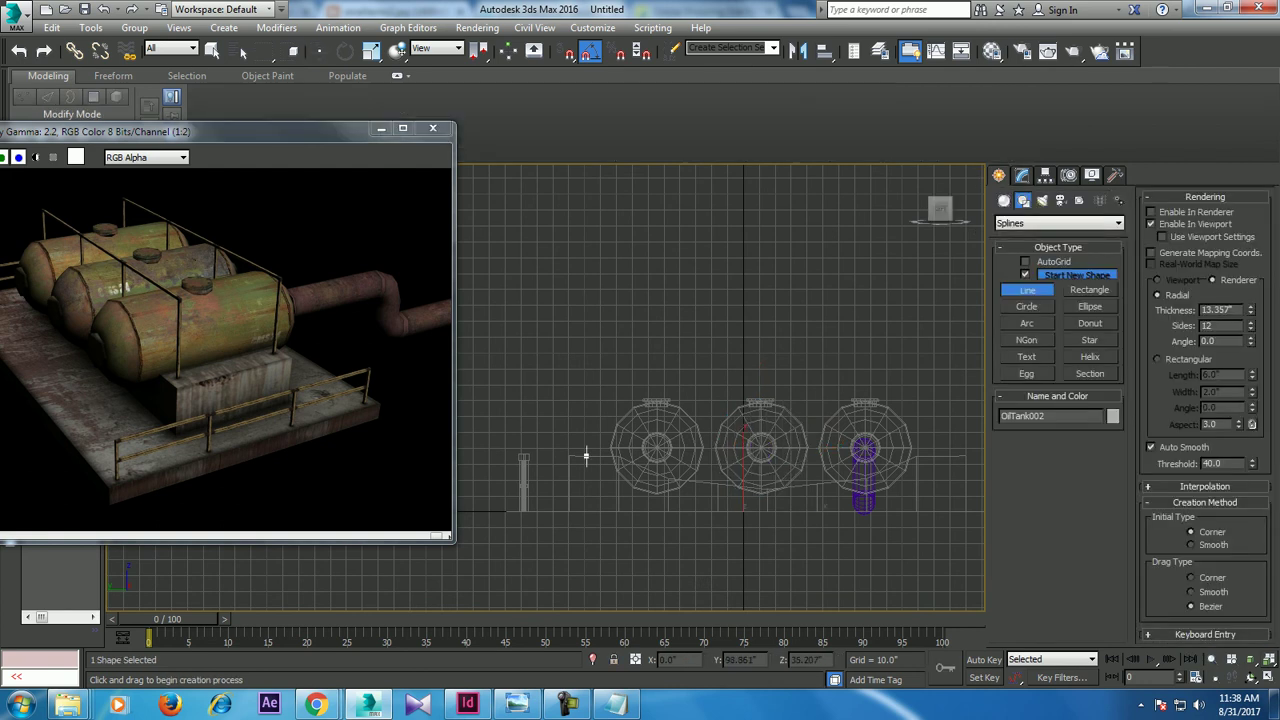
{"action": "right_click", "coordinate": [587, 350], "text": "shift"}
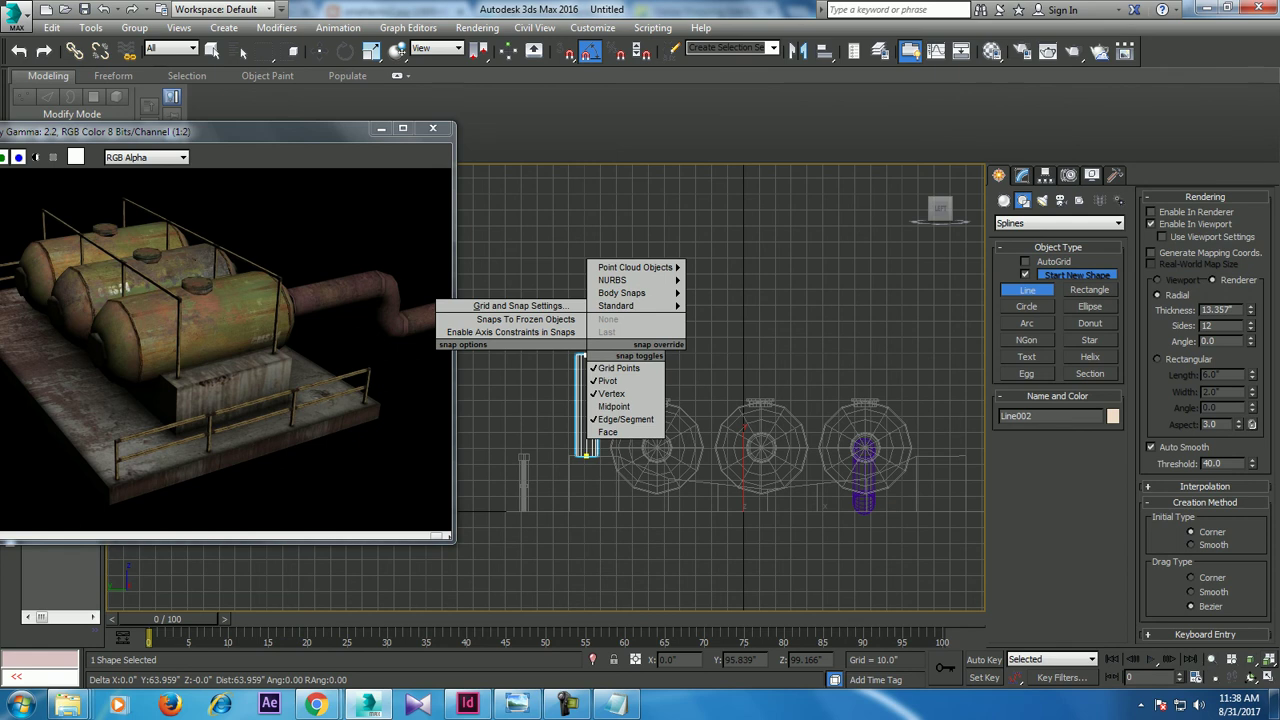
{"action": "key", "text": "Escape"}
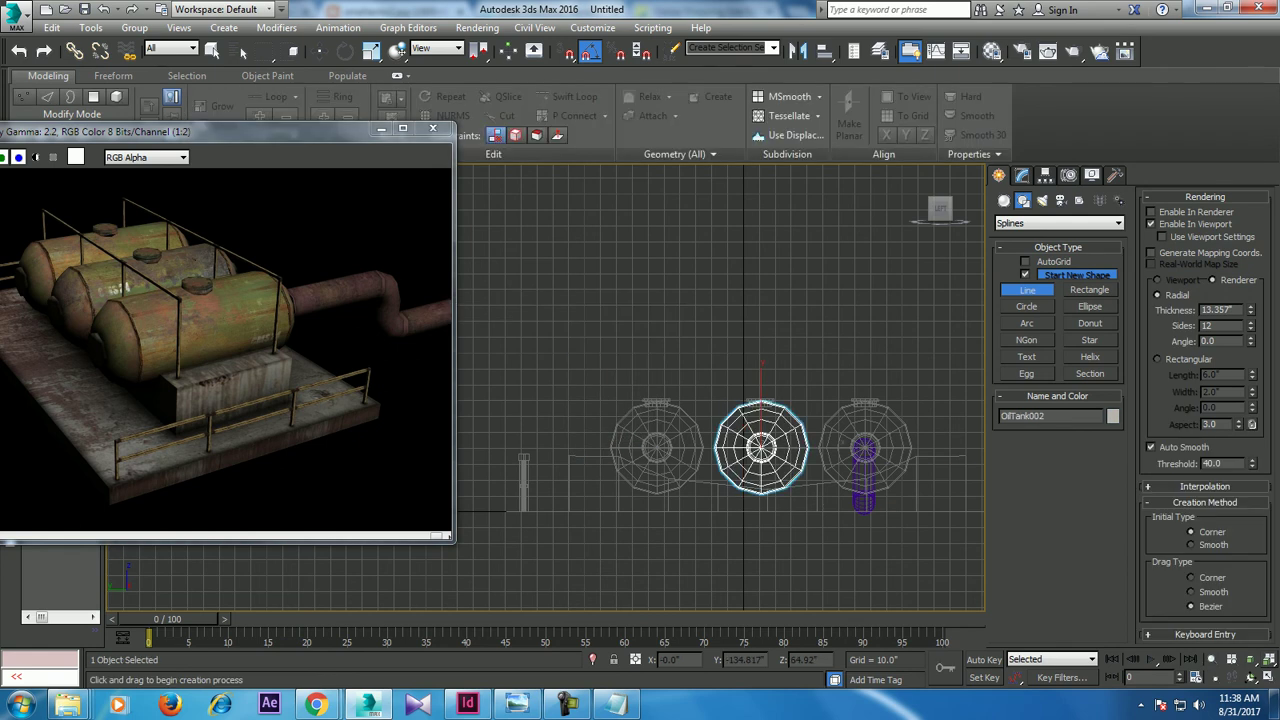
{"action": "left_click", "coordinate": [588, 461]}
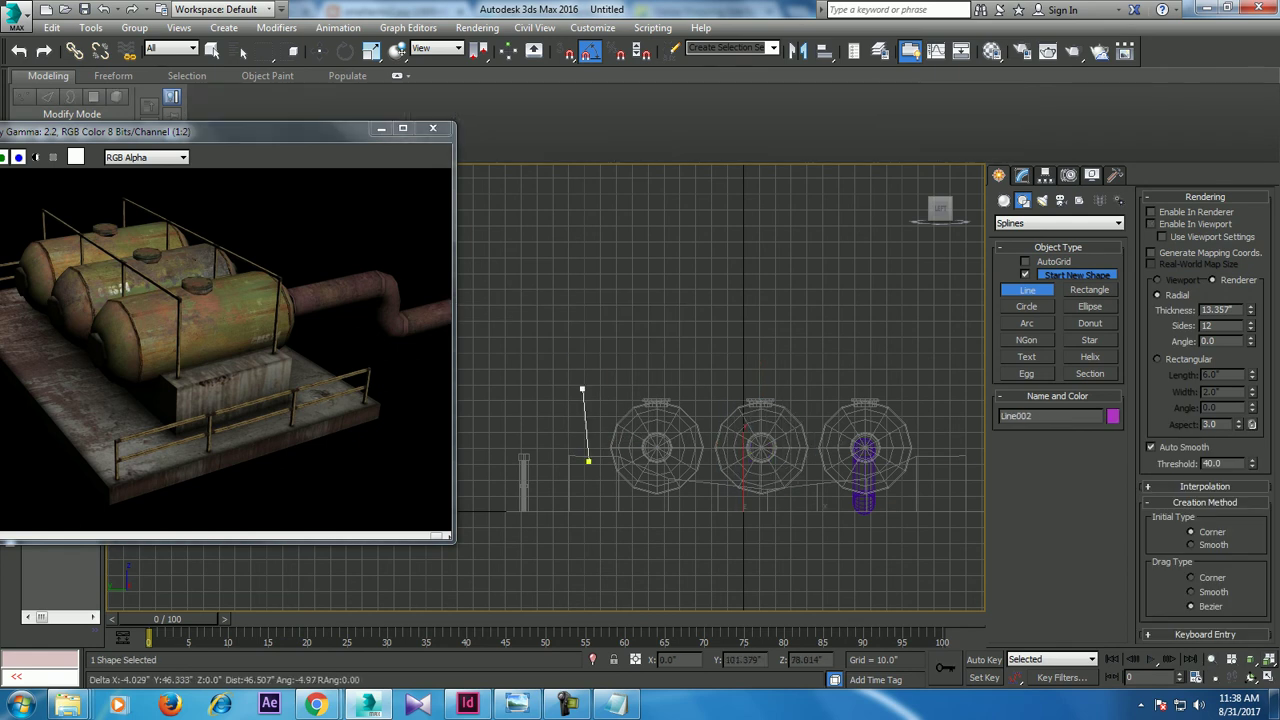
{"action": "left_click", "coordinate": [588, 366]}
{"action": "left_click", "coordinate": [938, 366]}
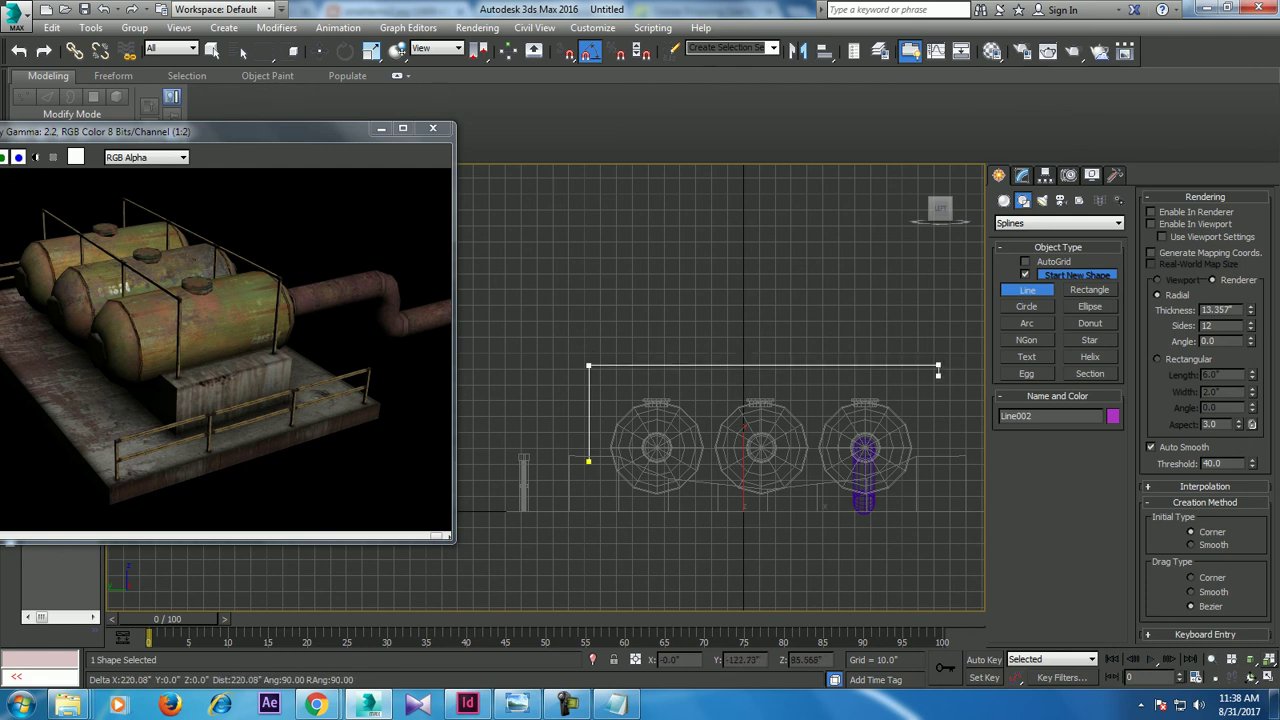
{"action": "left_click", "coordinate": [937, 463]}
{"action": "key", "text": "w"}
Step: Draw a vertical line over the tanks and shift-drag a copy of it to the right
{"action": "left_click", "coordinate": [1027, 289]}
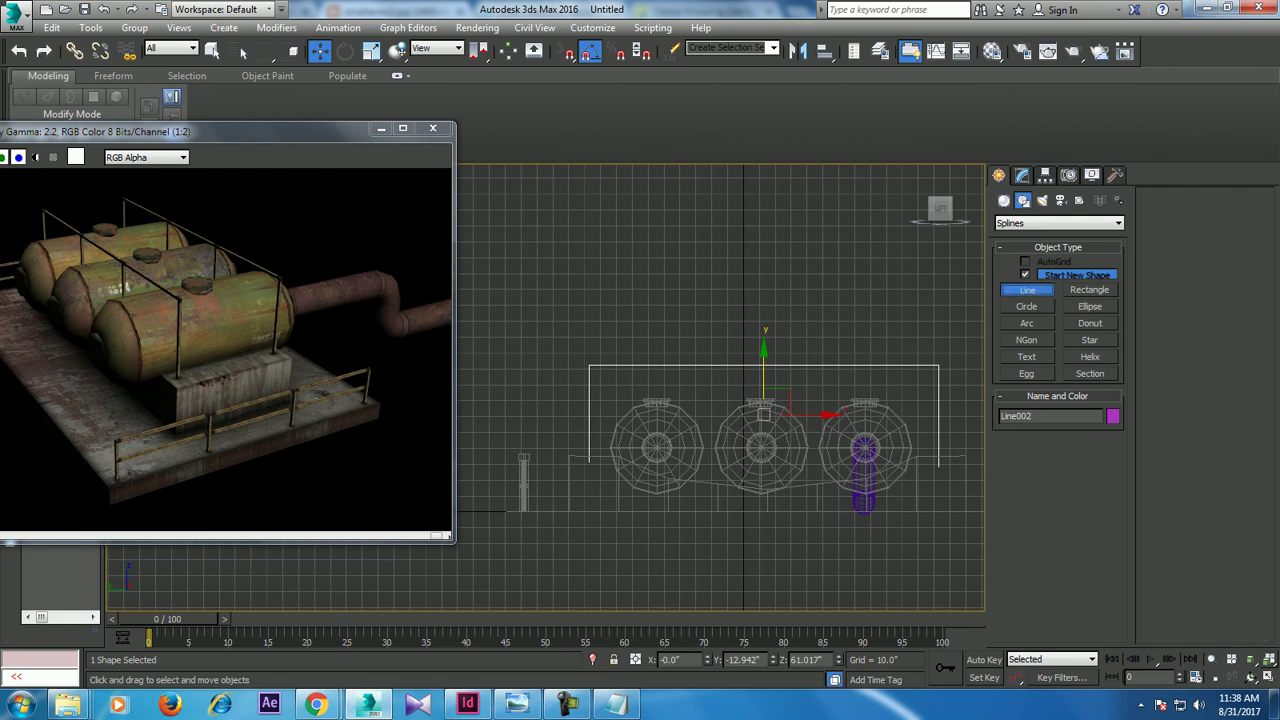
{"action": "left_click", "coordinate": [707, 366]}
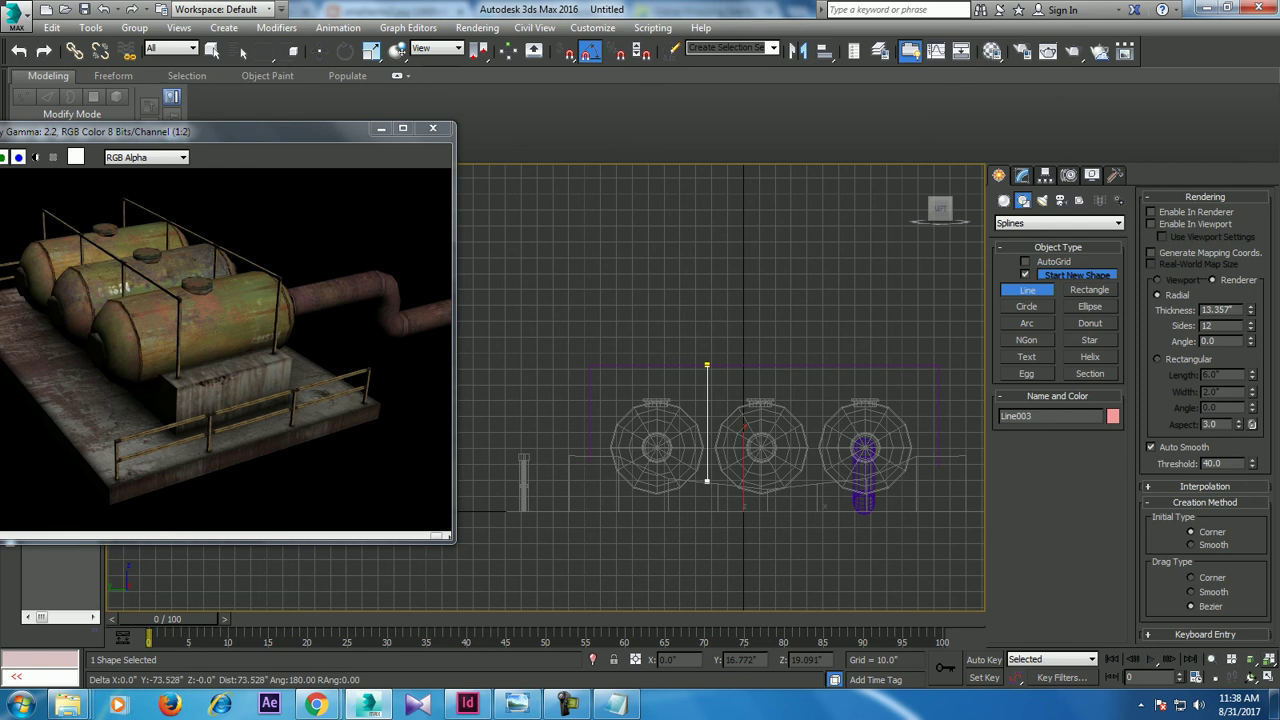
{"action": "left_click", "coordinate": [707, 482]}
{"action": "key", "text": "w"}
{"action": "scroll", "coordinate": [748, 459], "scroll_direction": "up", "scroll_amount": 4}
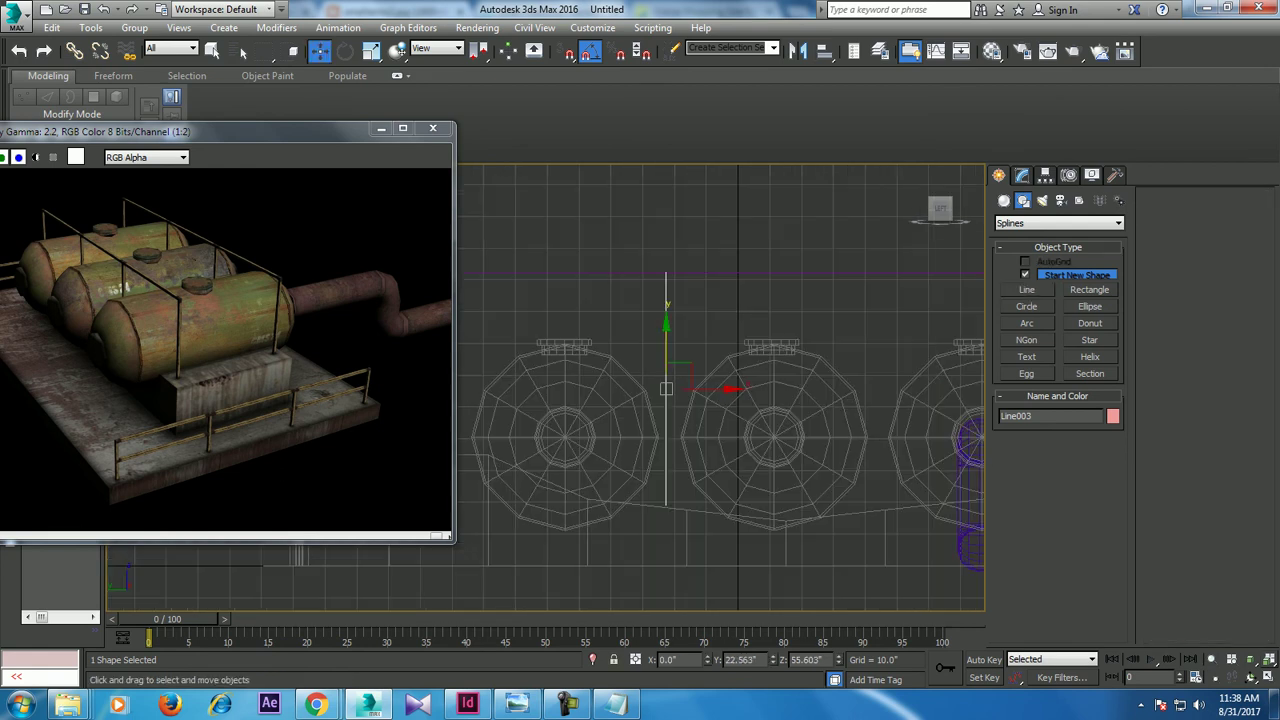
{"action": "mouse_move", "coordinate": [733, 388]}
{"action": "left_mouse_down"}
{"action": "mouse_move", "coordinate": [950, 388]}
{"action": "mouse_move", "coordinate": [882, 388]}
{"action": "left_mouse_up"}
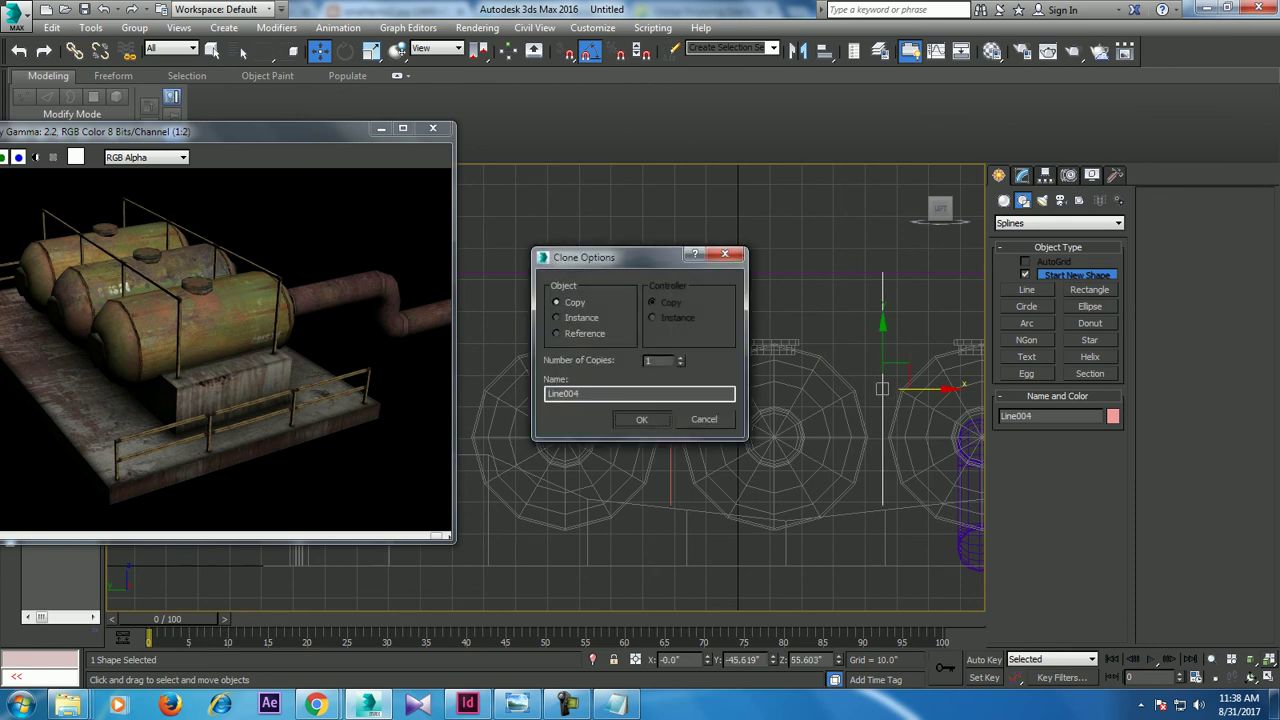
Step: Confirm the copy and lower the copied line's bottom vertex slightly
{"action": "key", "text": "Return"}
{"action": "key", "text": "1"}
{"action": "left_click_drag", "start_coordinate": [882, 505], "coordinate": [882, 514]}
{"action": "key", "text": "1"}
Step: Raise the other vertical line's bottom vertex in the Perspective view
{"action": "left_click", "coordinate": [670, 390]}
{"action": "key", "text": "1"}
{"action": "left_click", "coordinate": [670, 505]}
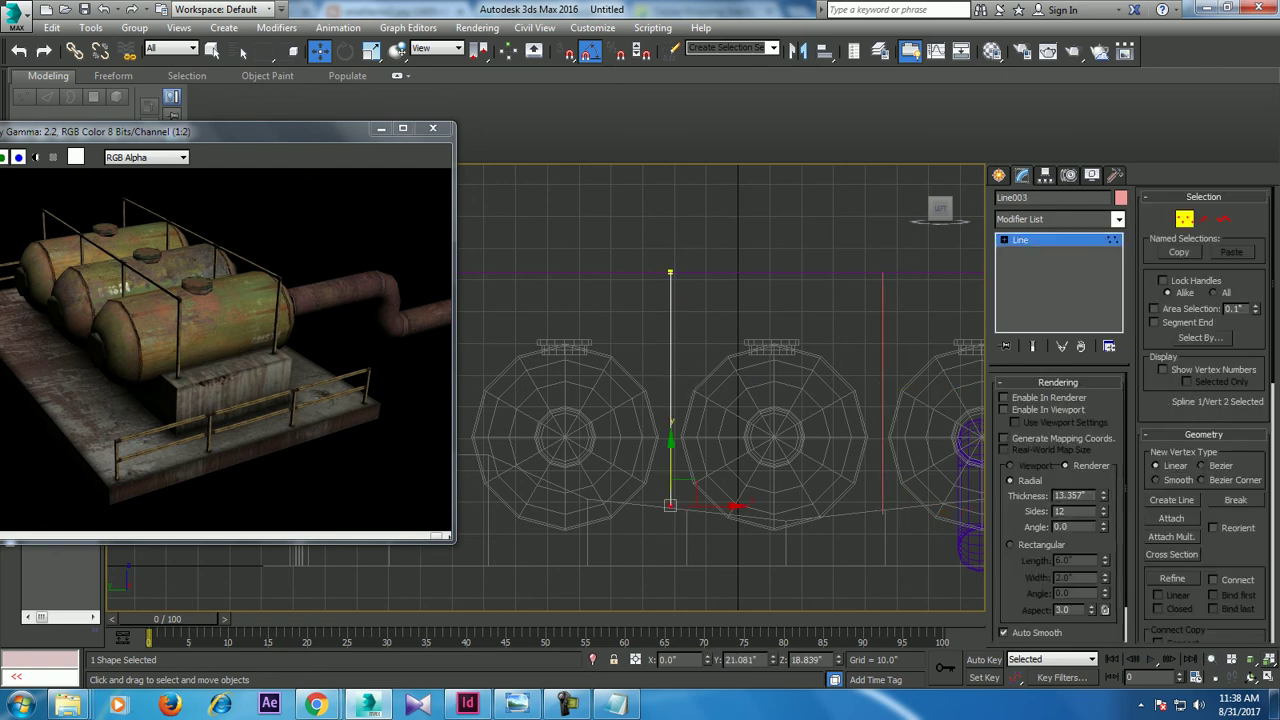
{"action": "key", "text": "alt+w"}
{"action": "right_click", "coordinate": [855, 500]}
{"action": "key", "text": "alt+w"}
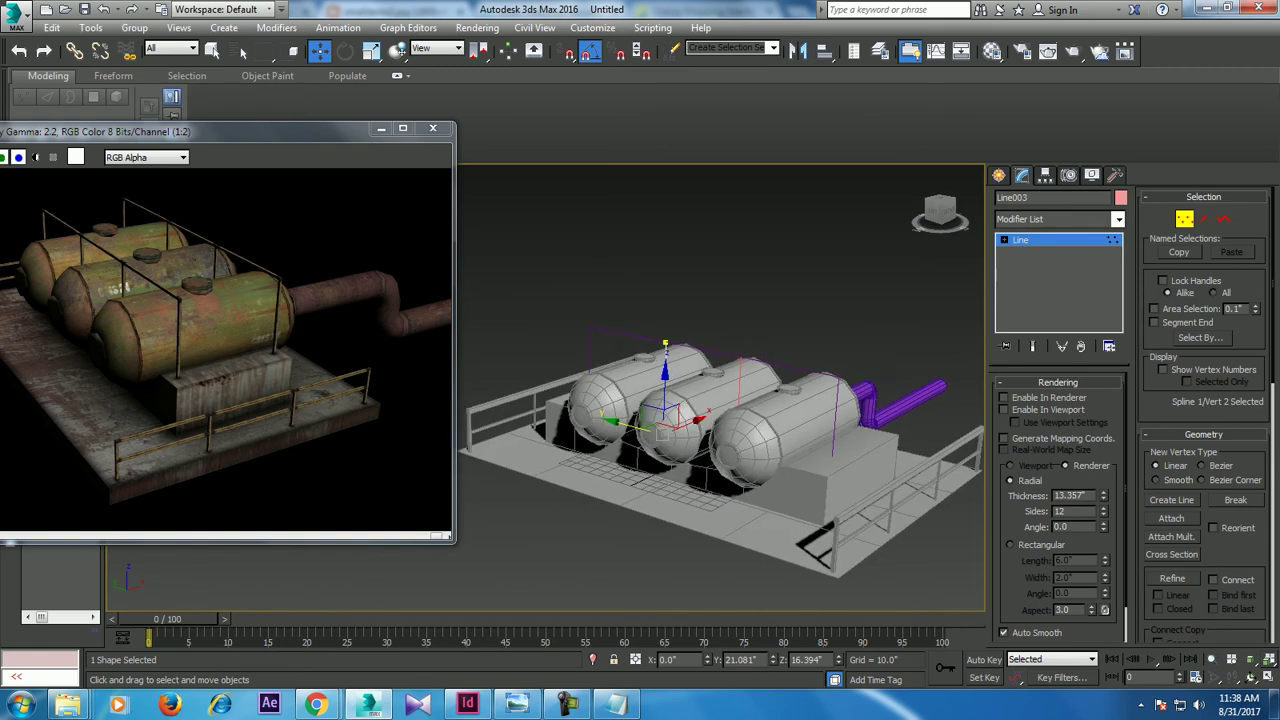
{"action": "scroll", "coordinate": [709, 410], "scroll_direction": "up", "scroll_amount": 4}
{"action": "left_click_drag", "start_coordinate": [636, 378], "coordinate": [636, 303]}
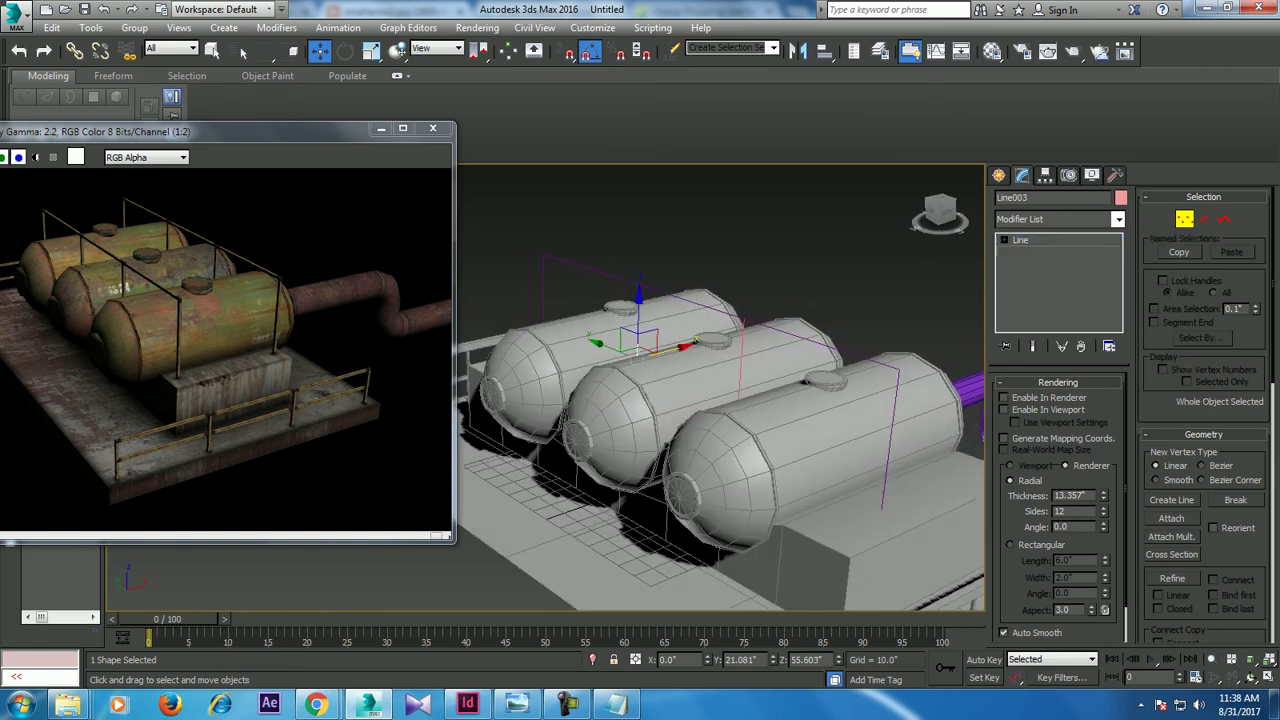
Step: Enable the arch frame line in the viewport with a thinner rectangular cross-section
{"action": "left_click", "coordinate": [885, 450]}
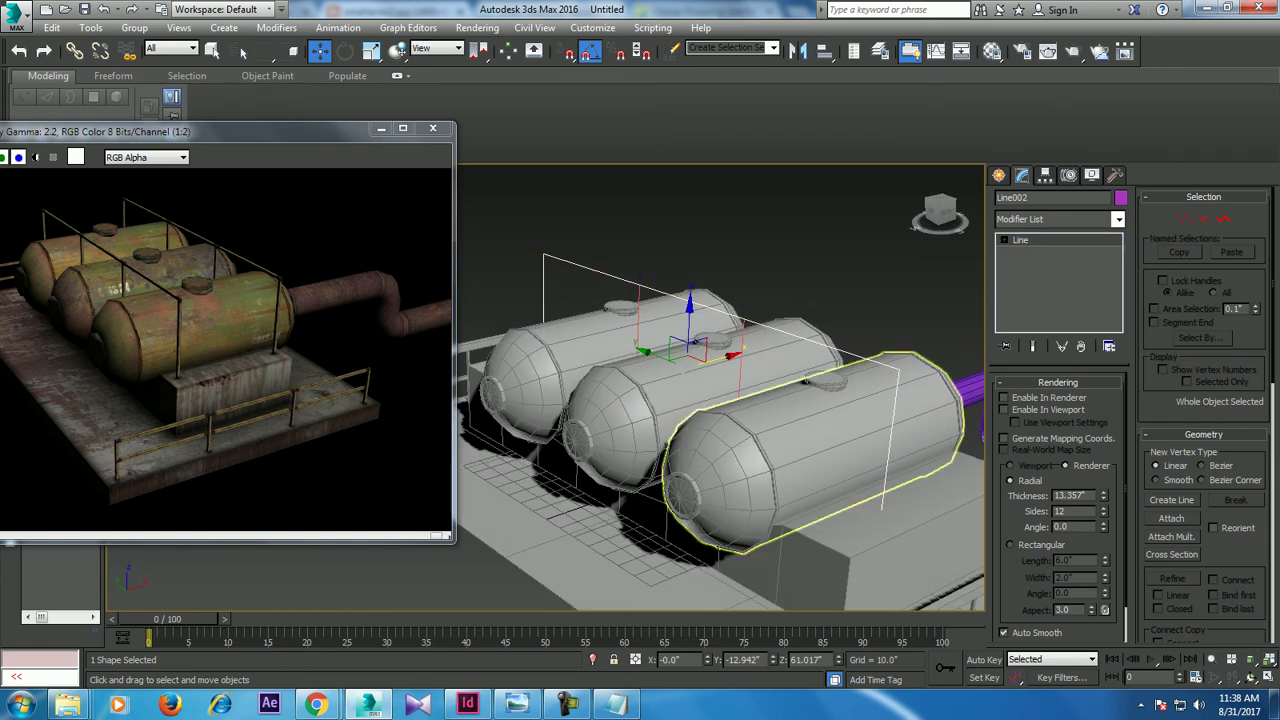
{"action": "left_click", "coordinate": [1004, 409]}
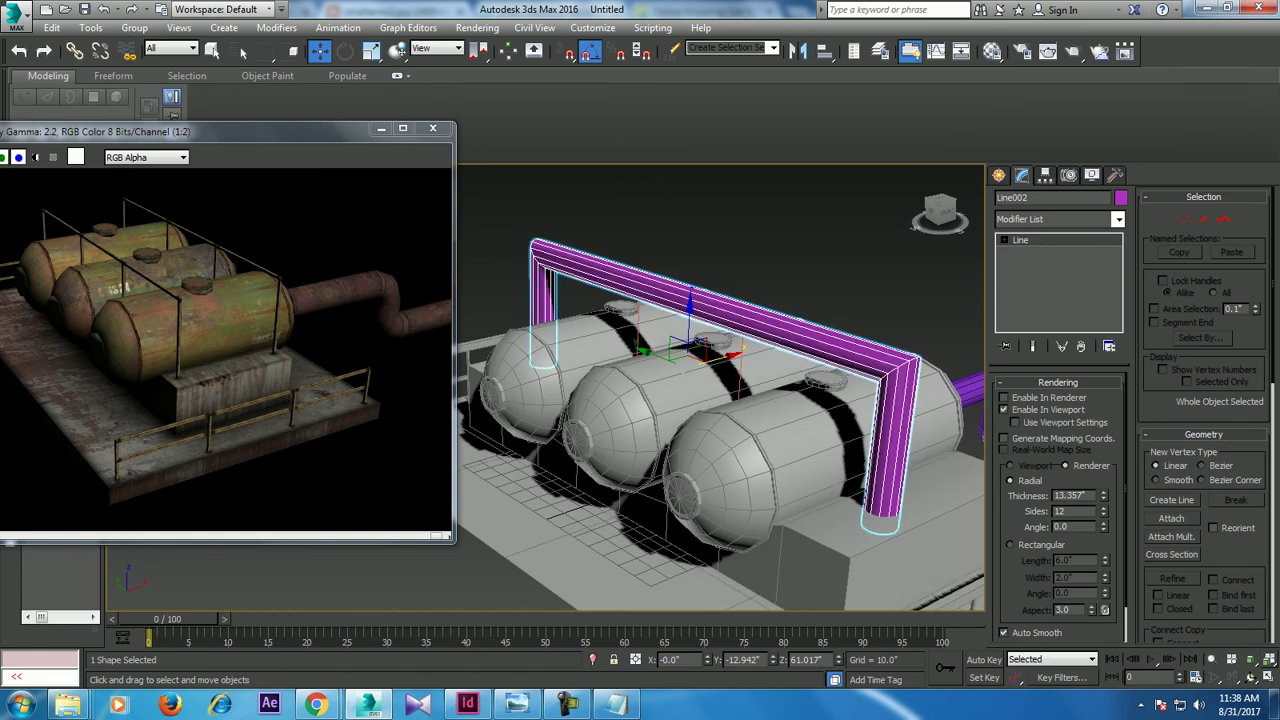
{"action": "left_click", "coordinate": [1009, 544]}
{"action": "left_click_drag", "start_coordinate": [1104, 560], "coordinate": [1104, 590]}
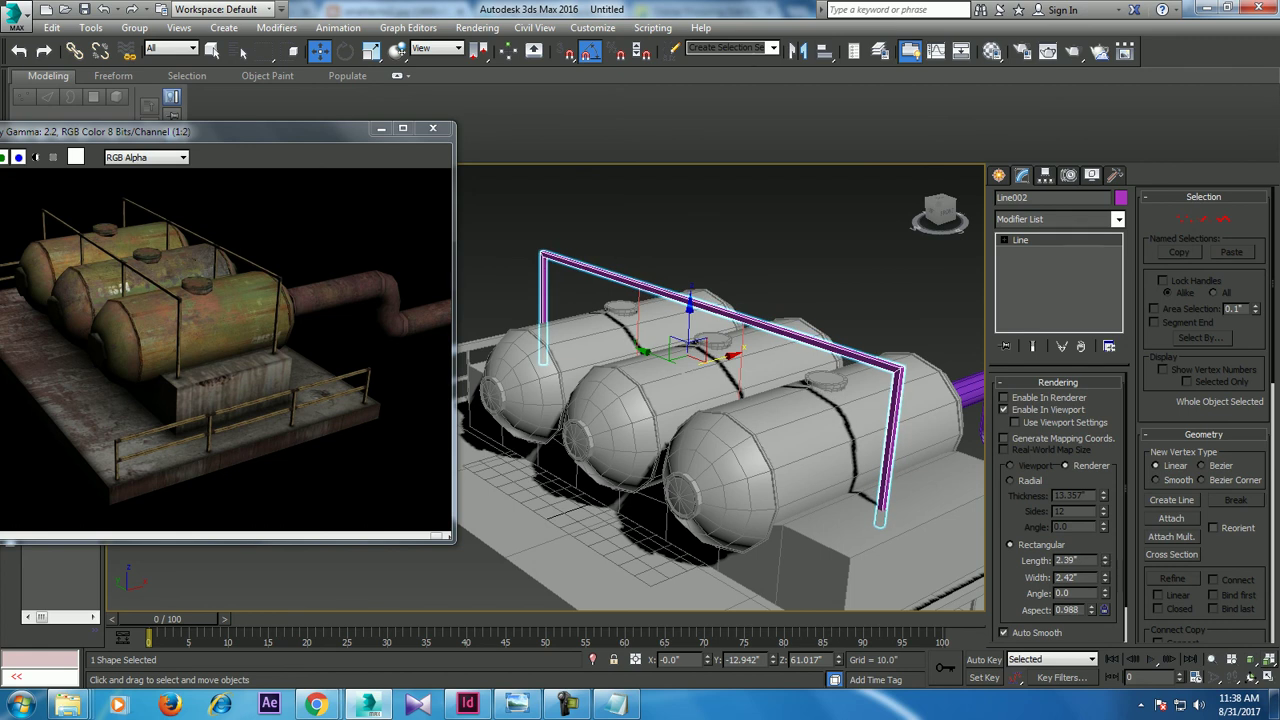
Step: Give Line004 a rectangular viewport section, Length 2.39 and Width 2.42, matching the frame
{"action": "left_click", "coordinate": [740, 420]}
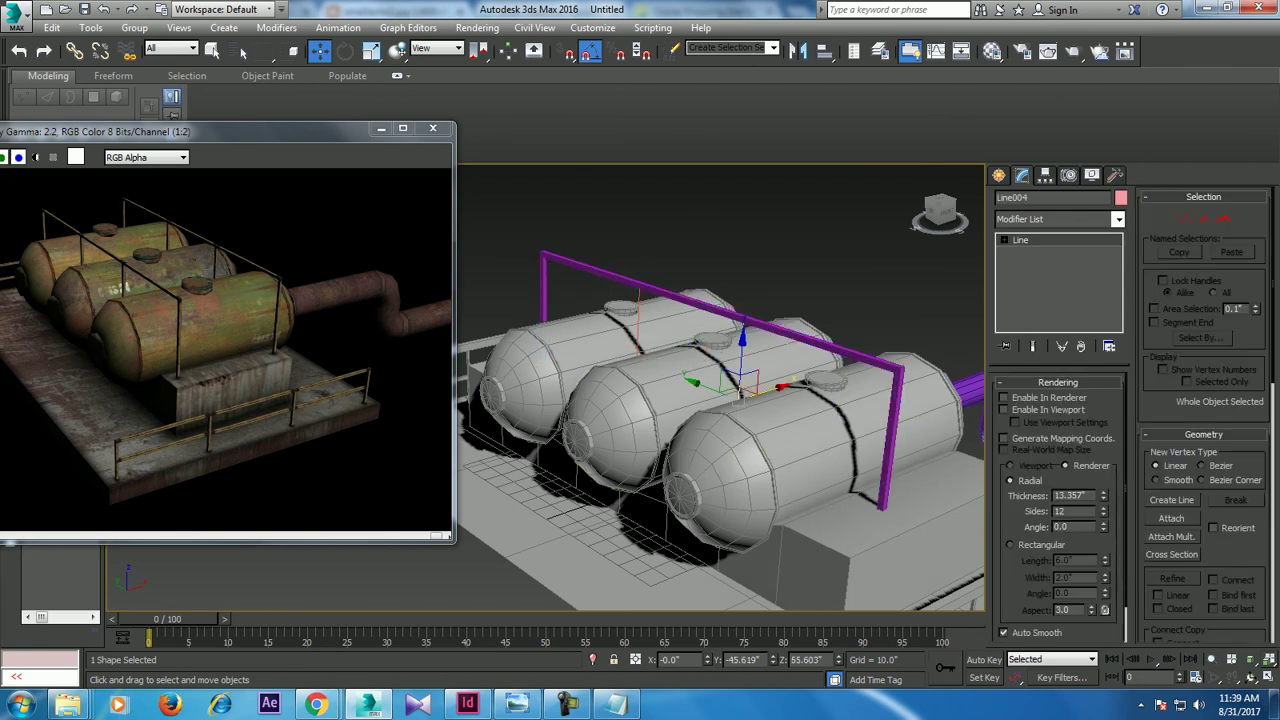
{"action": "left_click", "coordinate": [1004, 409]}
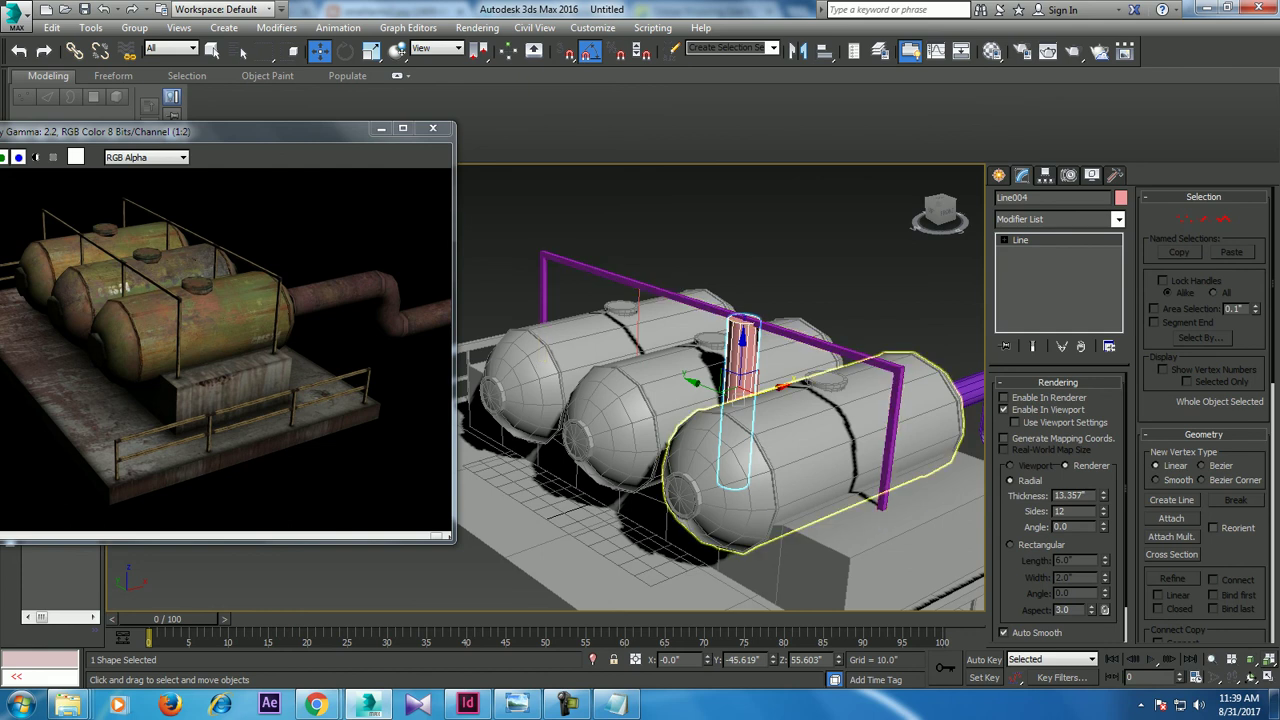
{"action": "left_click", "coordinate": [886, 450]}
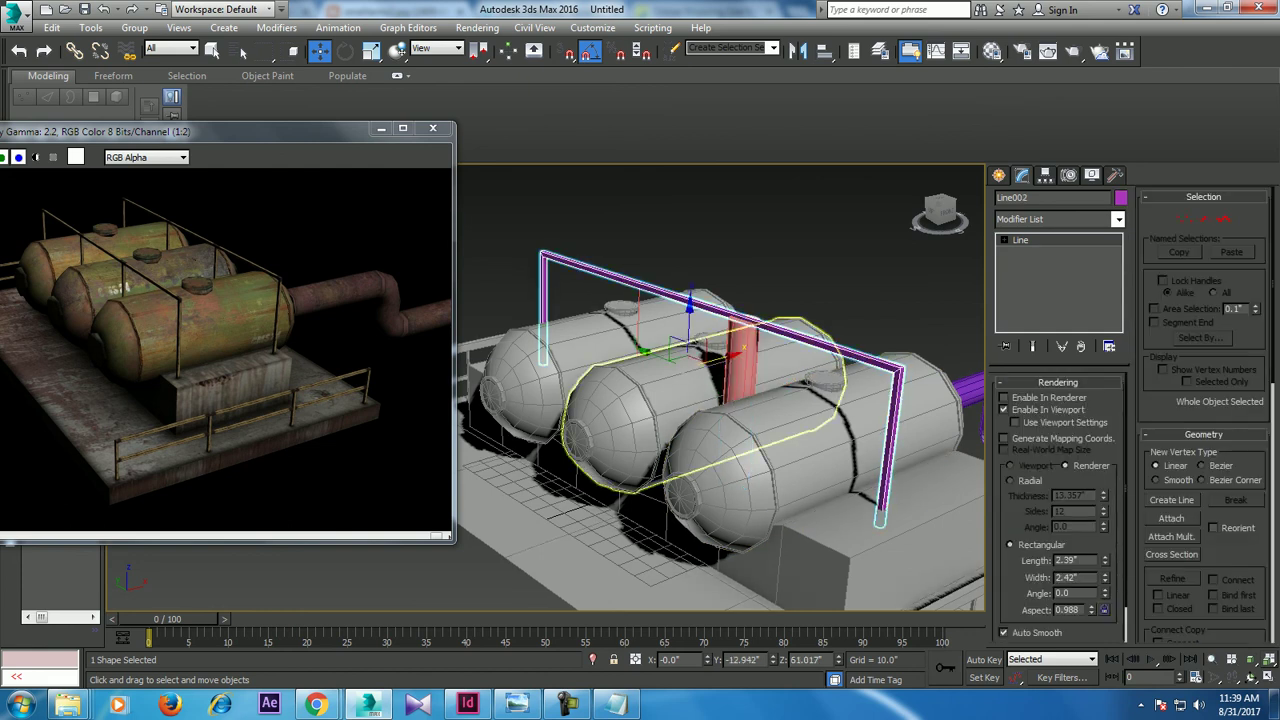
{"action": "left_click", "coordinate": [740, 440]}
{"action": "left_click", "coordinate": [1010, 544]}
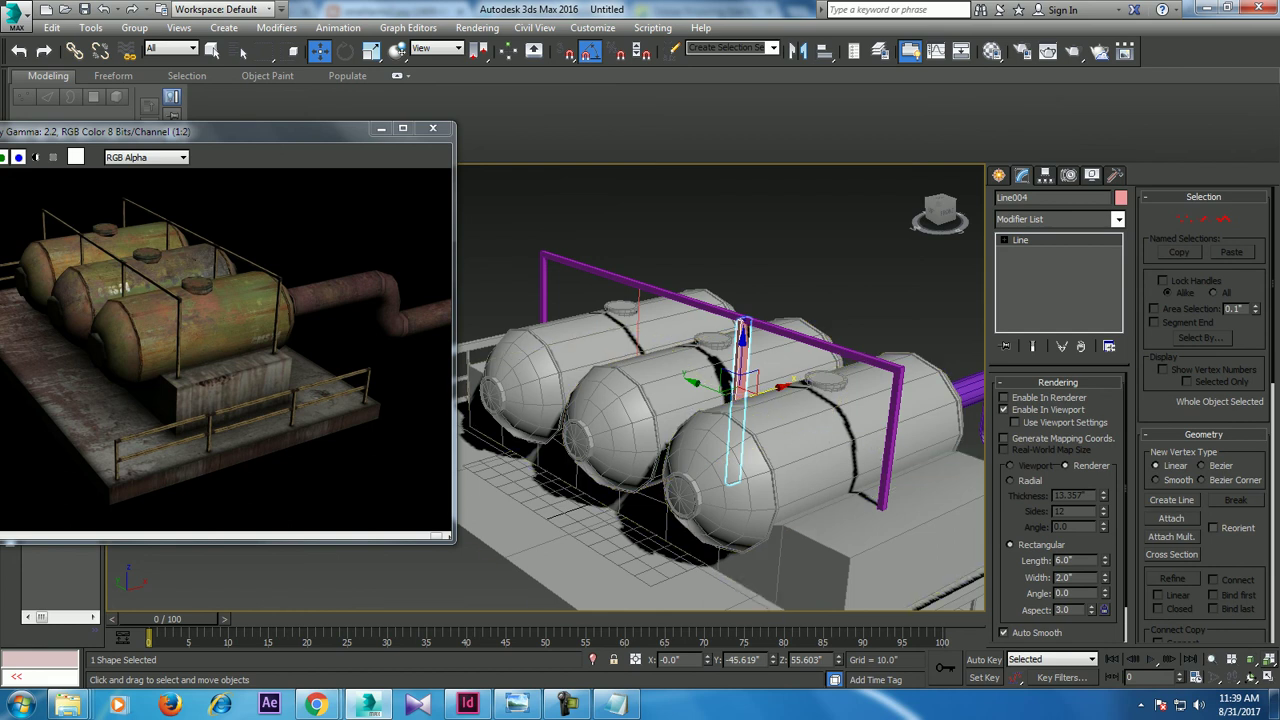
{"action": "type", "text": "2.39"}
{"action": "key", "text": "Return"}
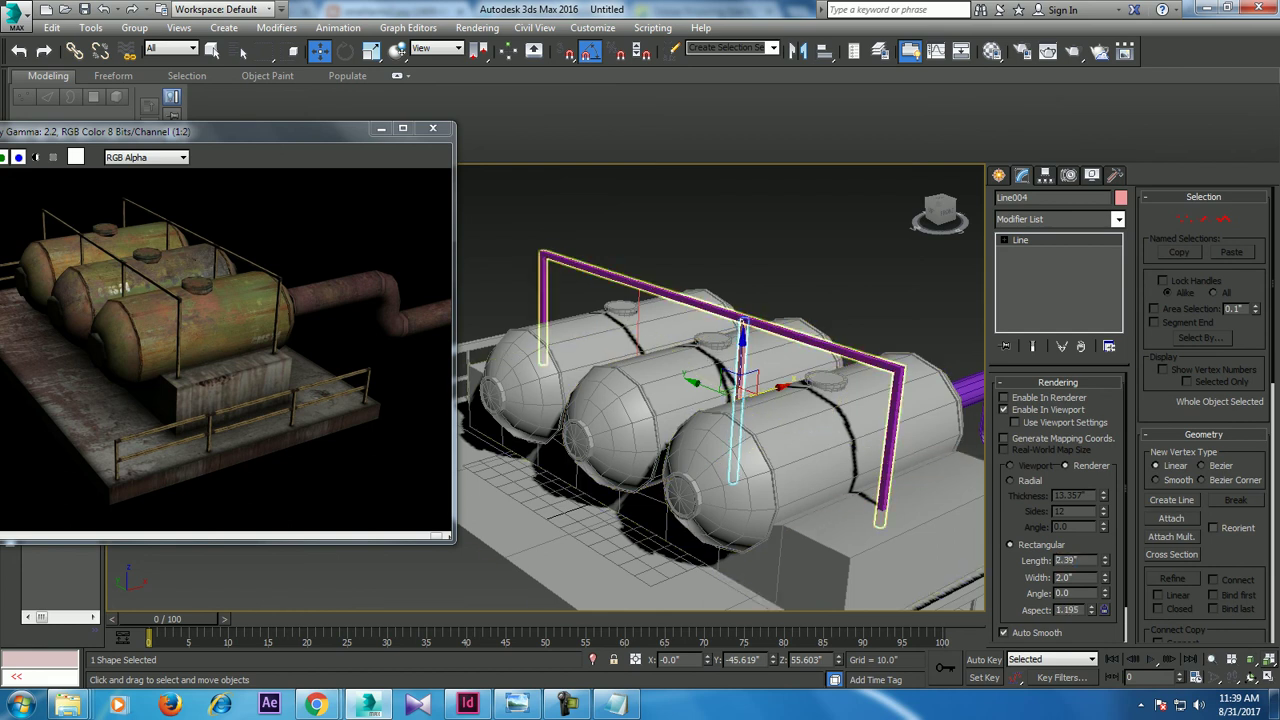
{"action": "left_click", "coordinate": [800, 338]}
{"action": "left_click", "coordinate": [738, 430]}
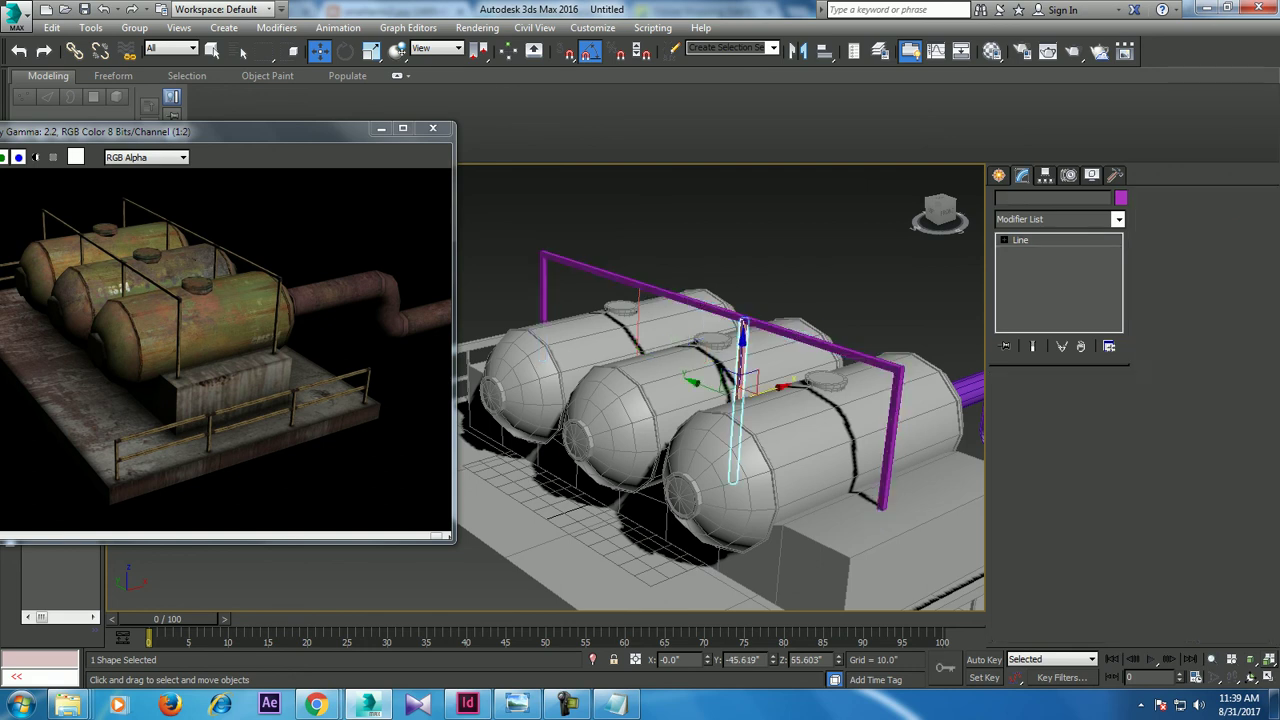
{"action": "type", "text": "2.42"}
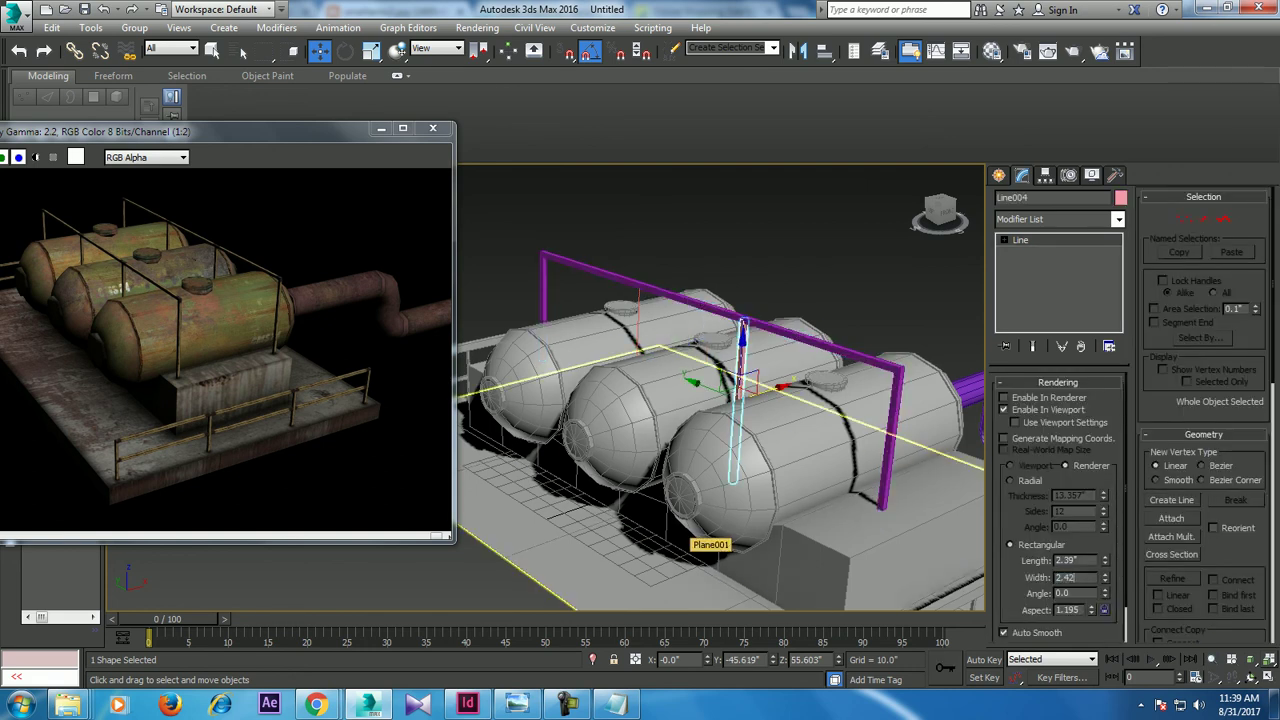
{"action": "key", "text": "Return"}
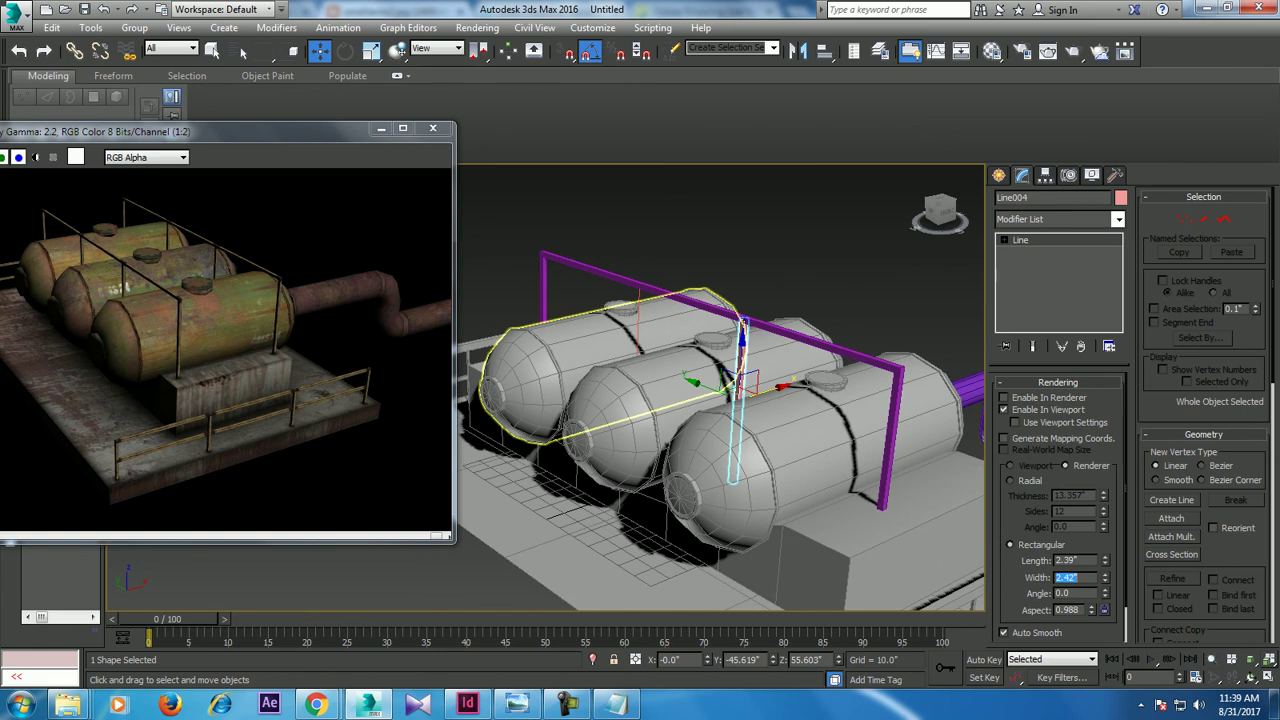
{"action": "left_click", "coordinate": [600, 240]}
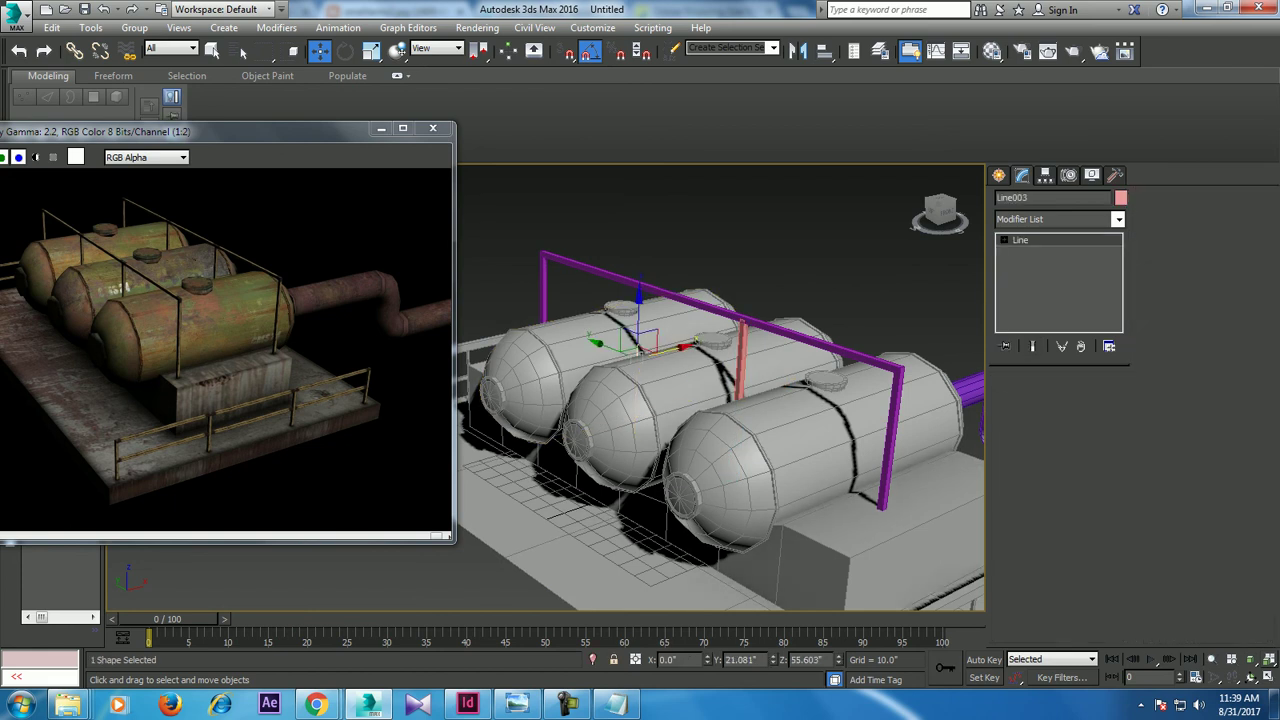
{"action": "key", "text": "alt+w"}
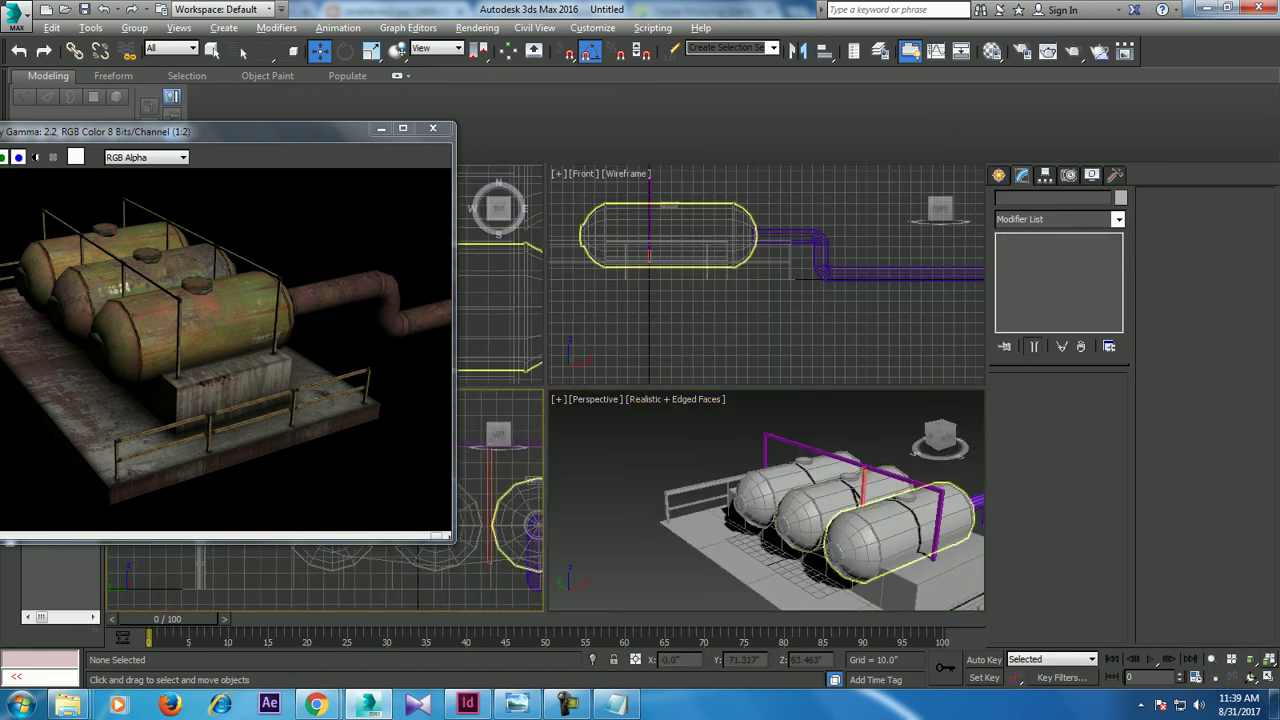
Step: In the maximized Front view, make one copy of the vertical pipe post further left
{"action": "key", "text": "alt+w"}
{"action": "scroll", "coordinate": [631, 431], "scroll_direction": "down", "scroll_amount": 1}
{"action": "scroll", "coordinate": [631, 431], "scroll_direction": "down", "scroll_amount": 1}
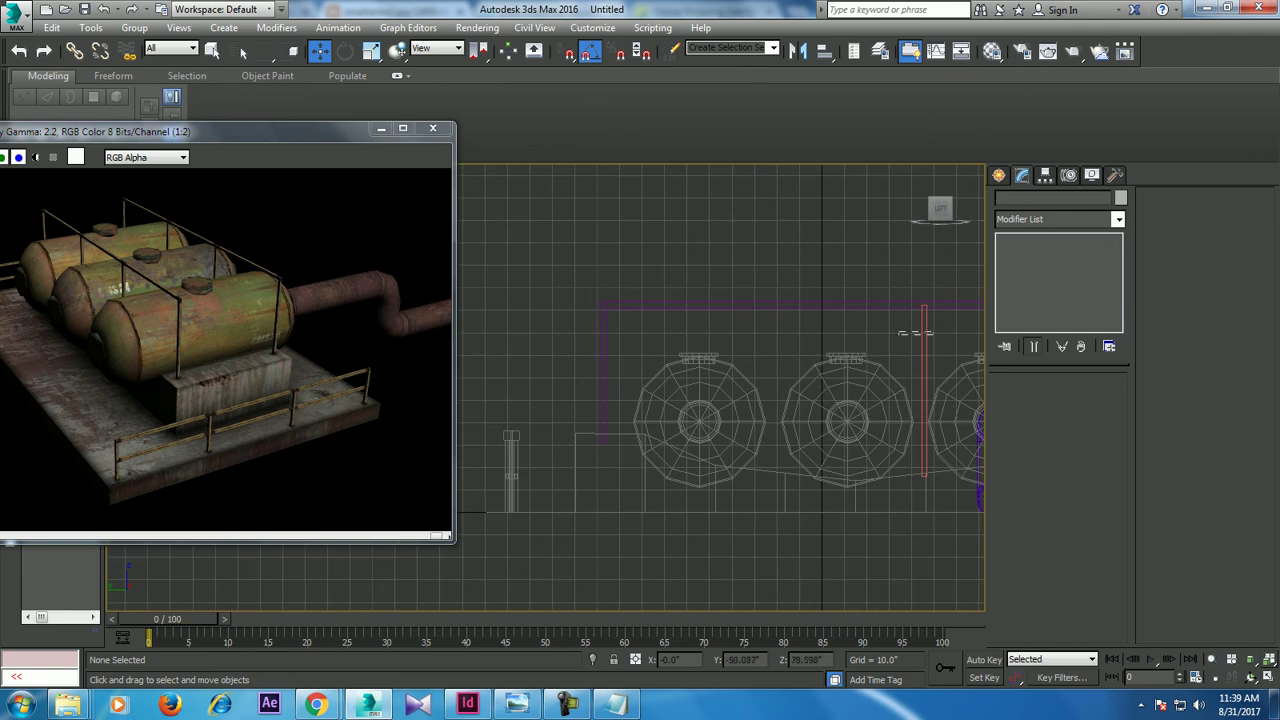
{"action": "key", "text": "ctrl+z"}
{"action": "left_click_drag", "start_coordinate": [880, 443], "coordinate": [730, 443], "text": "shift"}
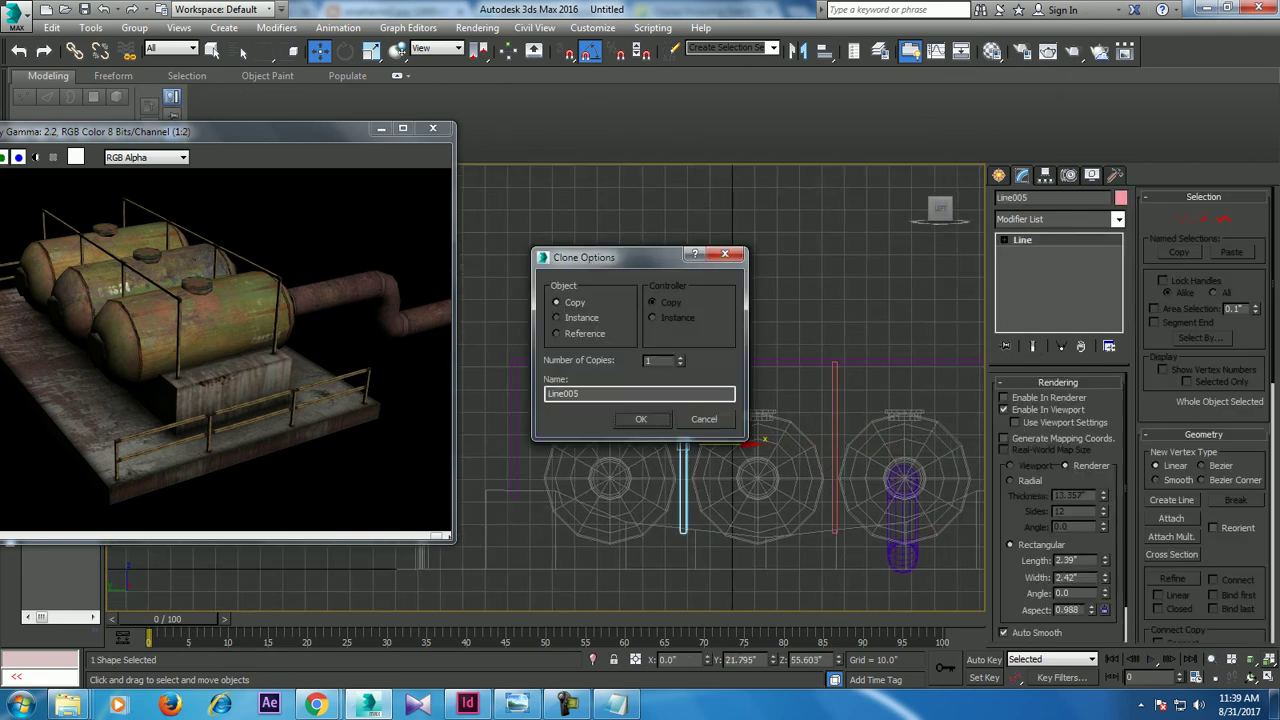
{"action": "key", "text": "Return"}
{"action": "key", "text": "alt+w"}
{"action": "key", "text": "alt+w"}
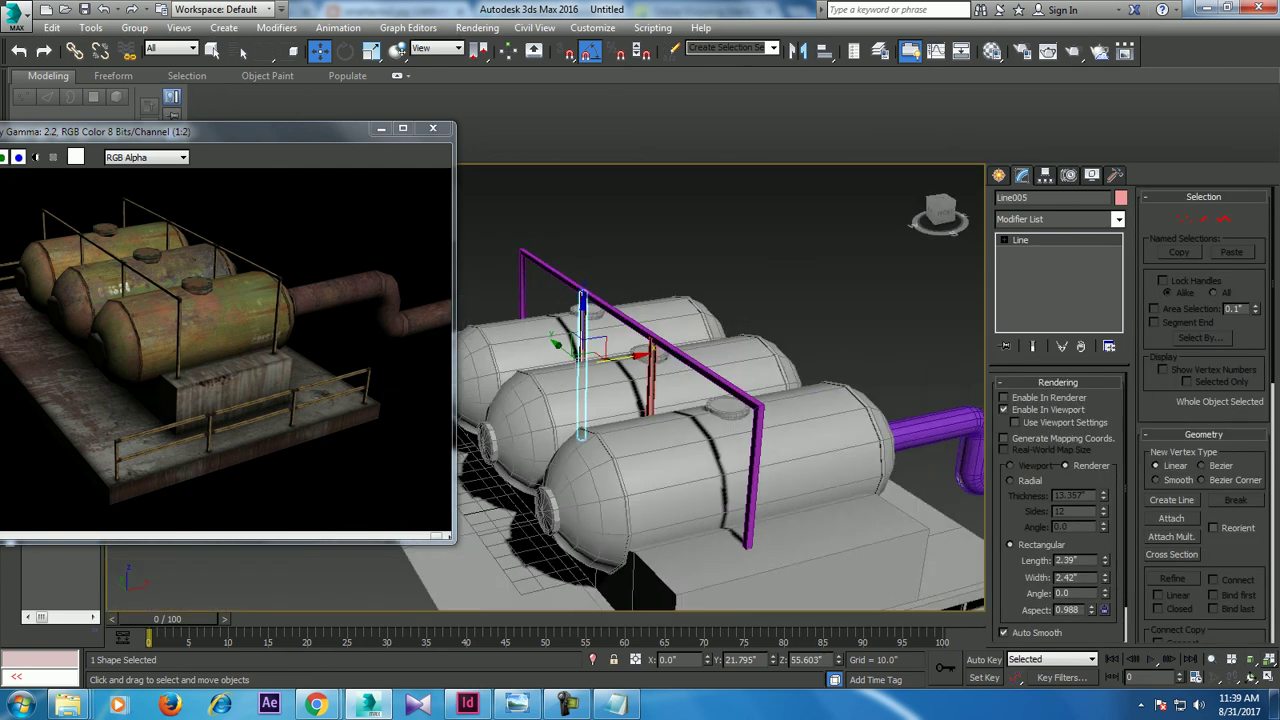
Step: Copy the three vertical posts a little to the right, then select everything in the scene
{"action": "middle_click_drag", "start_coordinate": [720, 420], "coordinate": [660, 410], "text": "alt"}
{"action": "left_click_drag", "start_coordinate": [569, 319], "coordinate": [568, 318]}
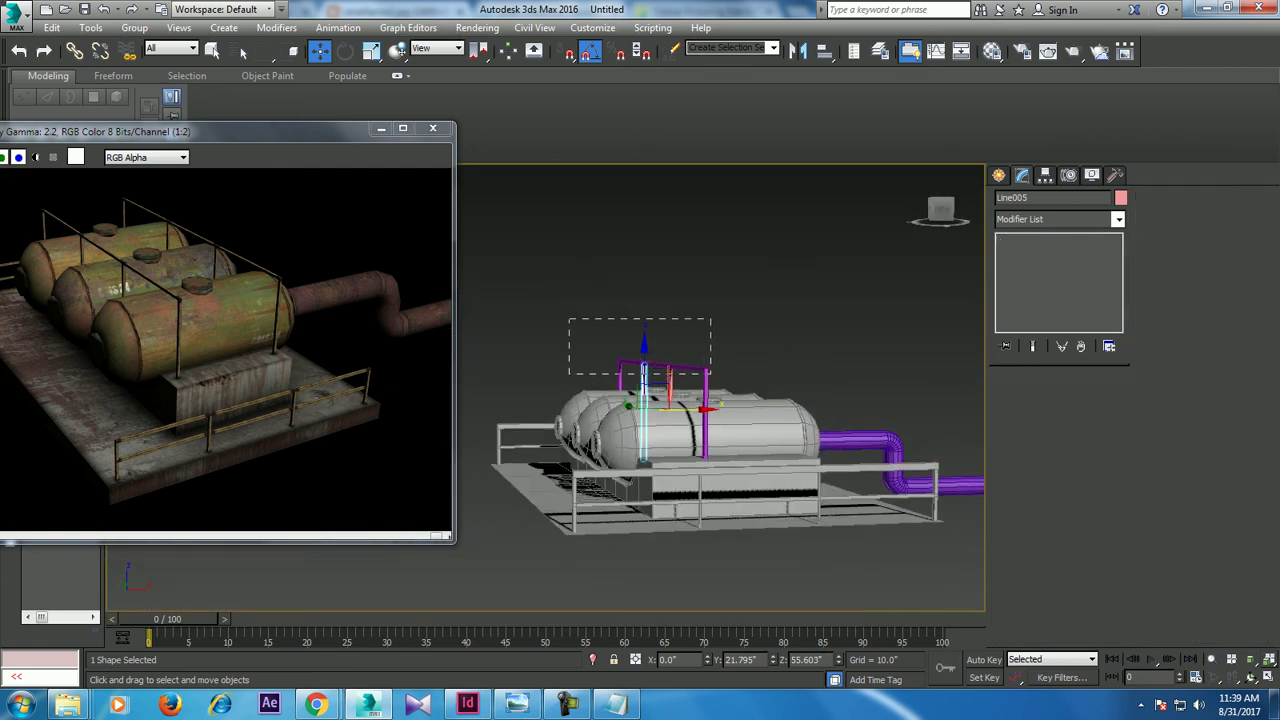
{"action": "middle_click_drag", "start_coordinate": [720, 420], "coordinate": [700, 360], "text": "alt"}
{"action": "mouse_move", "coordinate": [720, 420]}
{"action": "middle_mouse_down", "text": "alt"}
{"action": "mouse_move", "coordinate": [680, 420]}
{"action": "mouse_move", "coordinate": [698, 425]}
{"action": "middle_mouse_up", "text": "alt"}
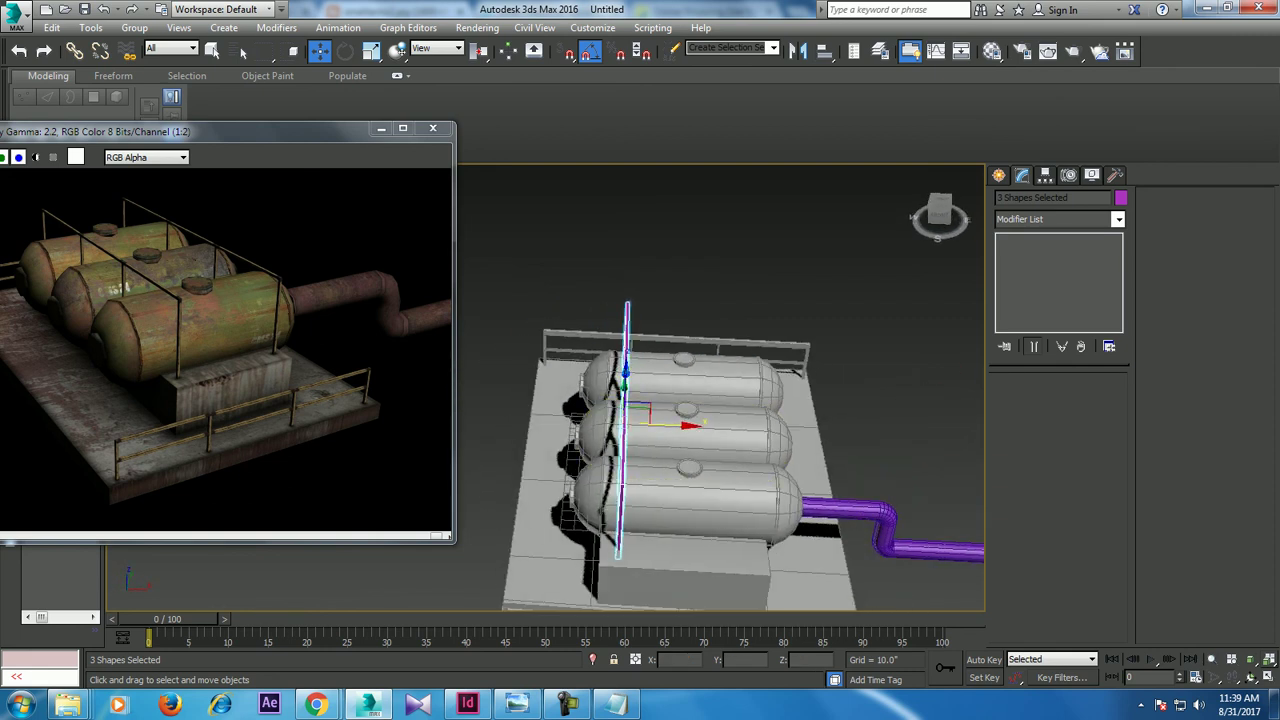
{"action": "left_click", "coordinate": [690, 440]}
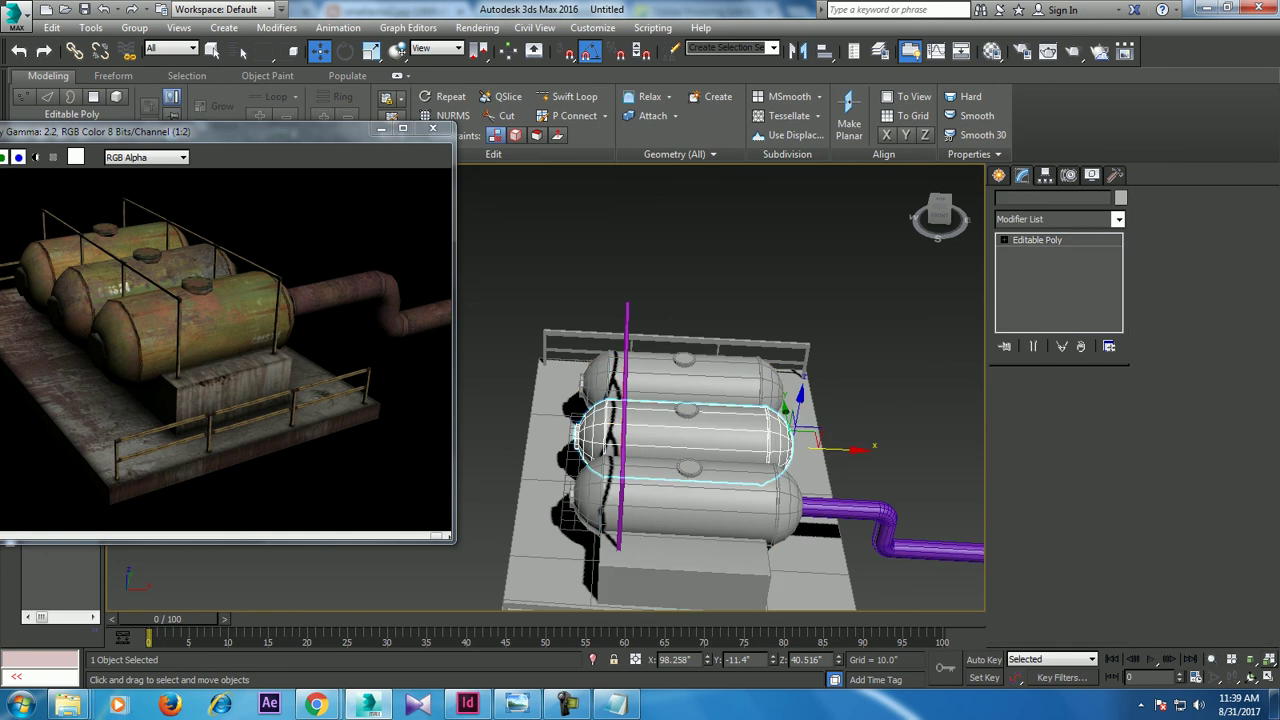
{"action": "left_click", "coordinate": [880, 280]}
{"action": "left_click", "coordinate": [722, 470]}
{"action": "left_click_drag", "start_coordinate": [760, 429], "coordinate": [795, 431], "text": "shift"}
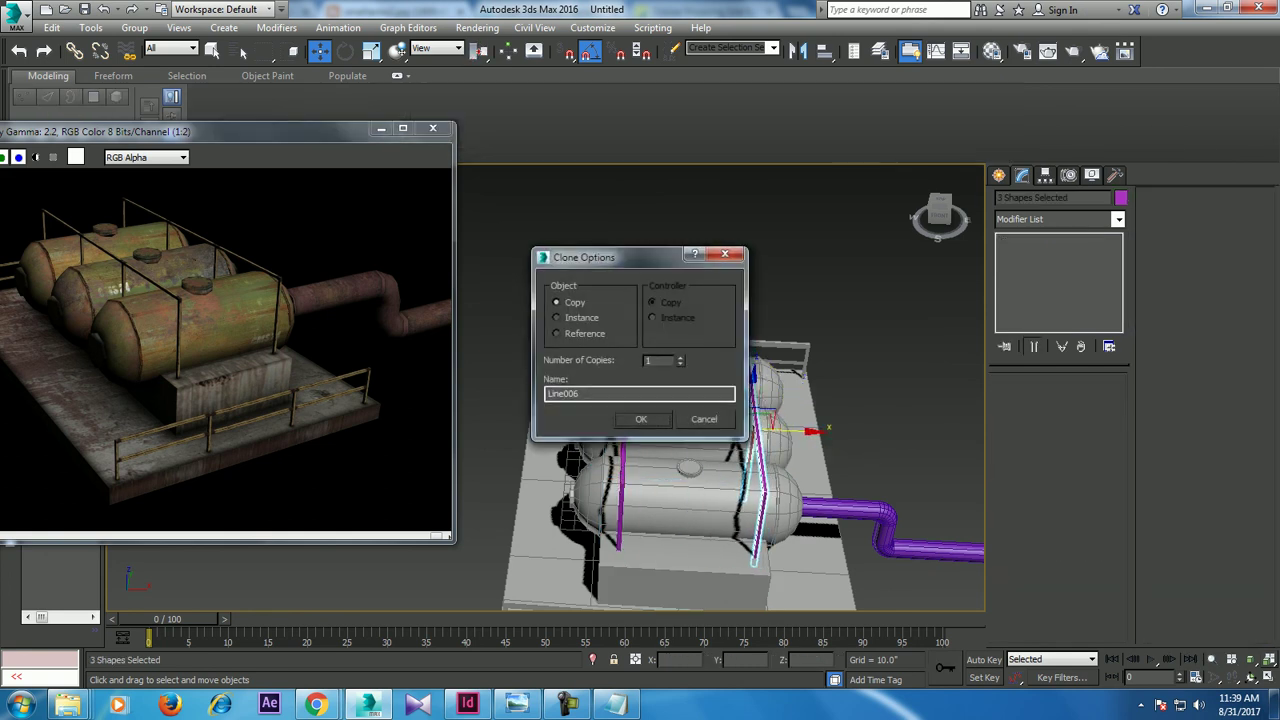
{"action": "key", "text": "Return"}
{"action": "middle_click_drag", "start_coordinate": [720, 400], "coordinate": [760, 380], "text": "alt"}
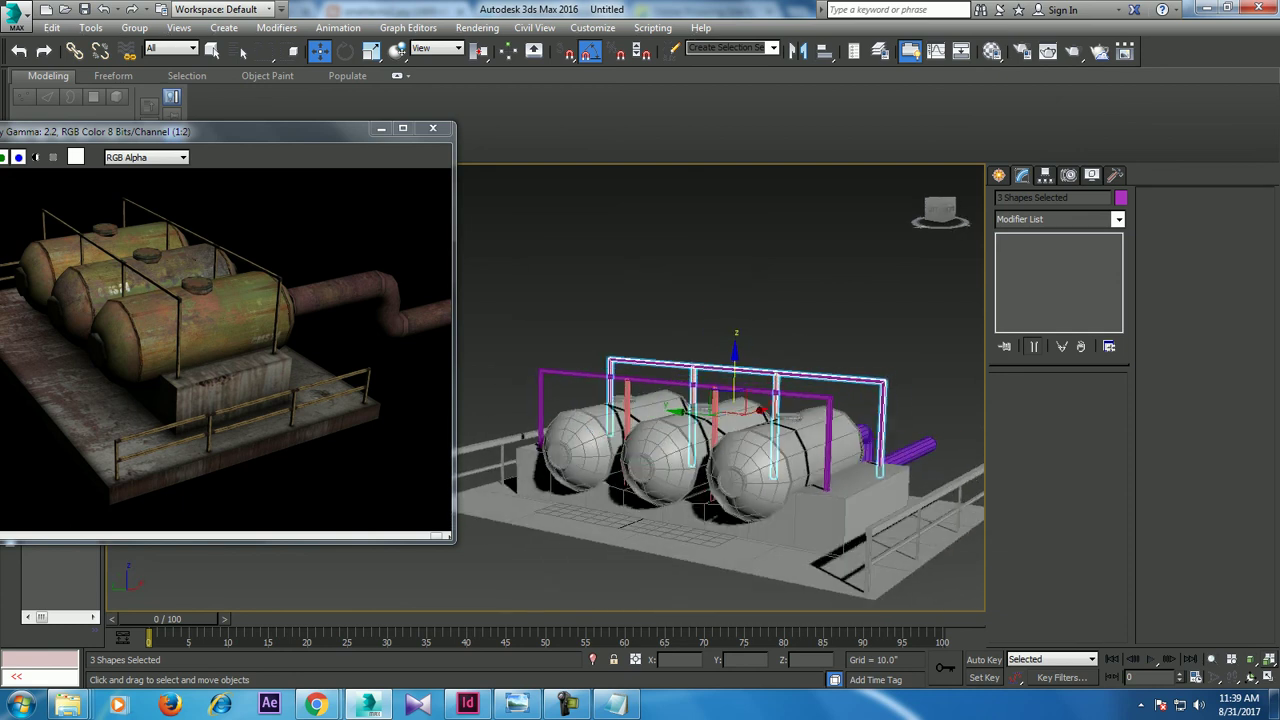
{"action": "key", "text": "ctrl+a"}
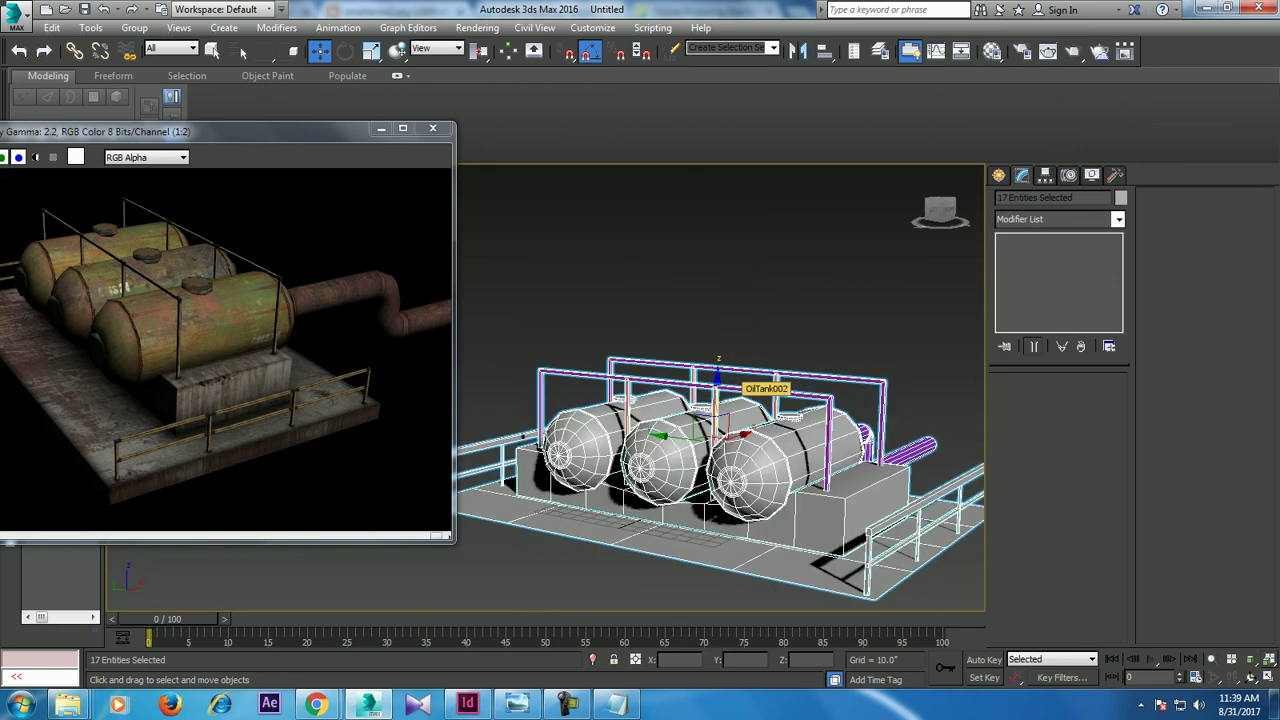
Step: Leave the object colour unchanged and convert all selected objects to Editable Poly
{"action": "left_click", "coordinate": [1121, 197]}
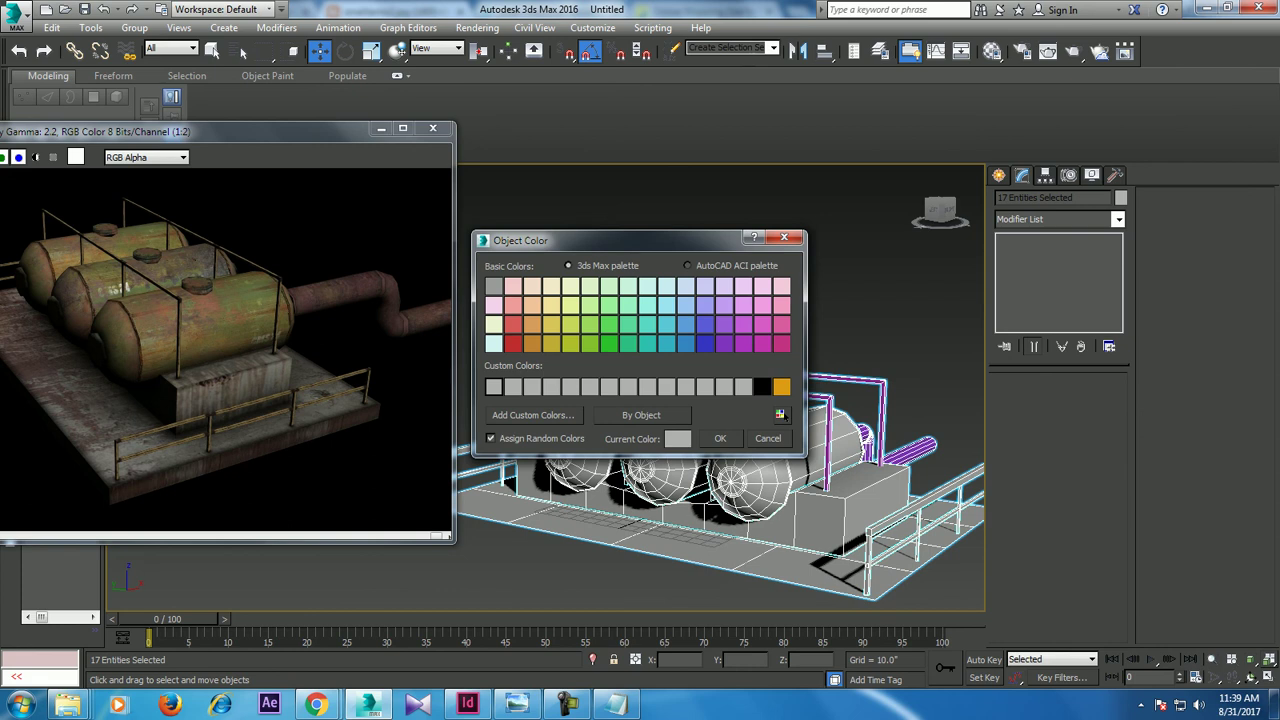
{"action": "left_click", "coordinate": [768, 438]}
{"action": "right_click", "coordinate": [810, 404]}
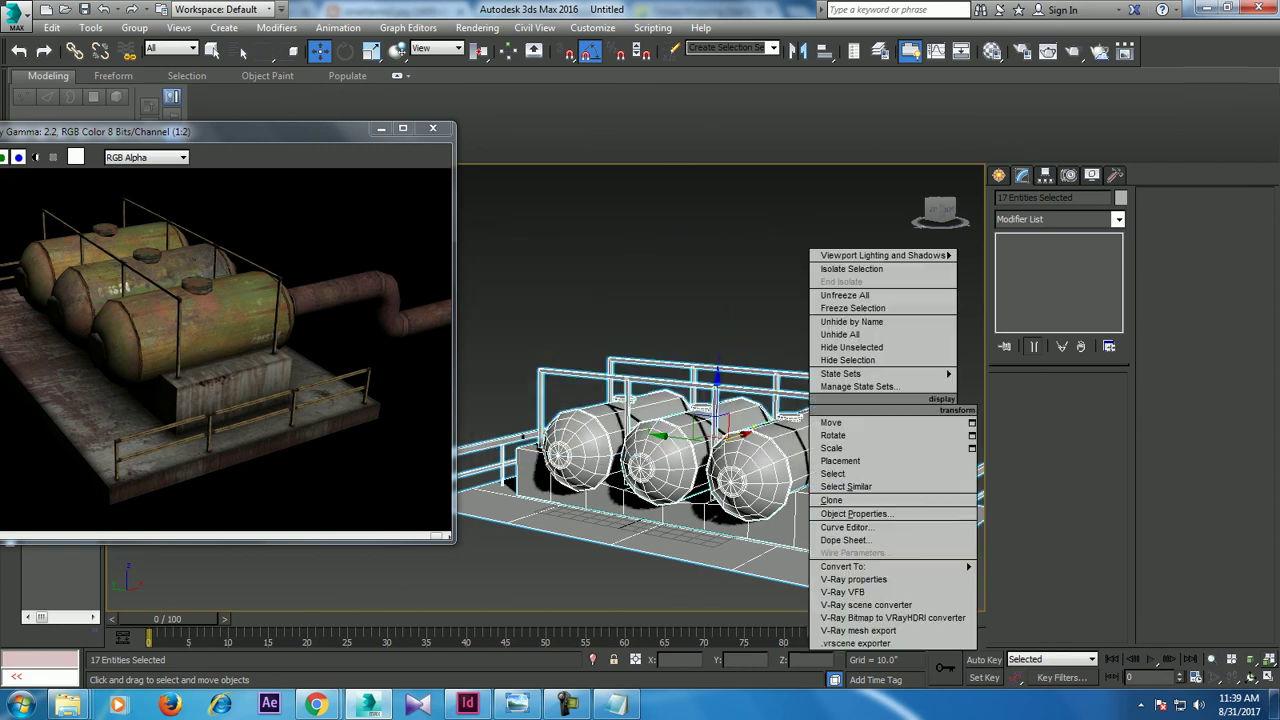
{"action": "left_click", "coordinate": [1033, 579]}
{"action": "left_click", "coordinate": [700, 260]}
Step: Inspect the finished platform, minimize the reference image window and zoom in
{"action": "mouse_move", "coordinate": [700, 300]}
{"action": "middle_mouse_down", "text": "alt"}
{"action": "mouse_move", "coordinate": [660, 290]}
{"action": "mouse_move", "coordinate": [680, 305]}
{"action": "middle_mouse_up", "text": "alt"}
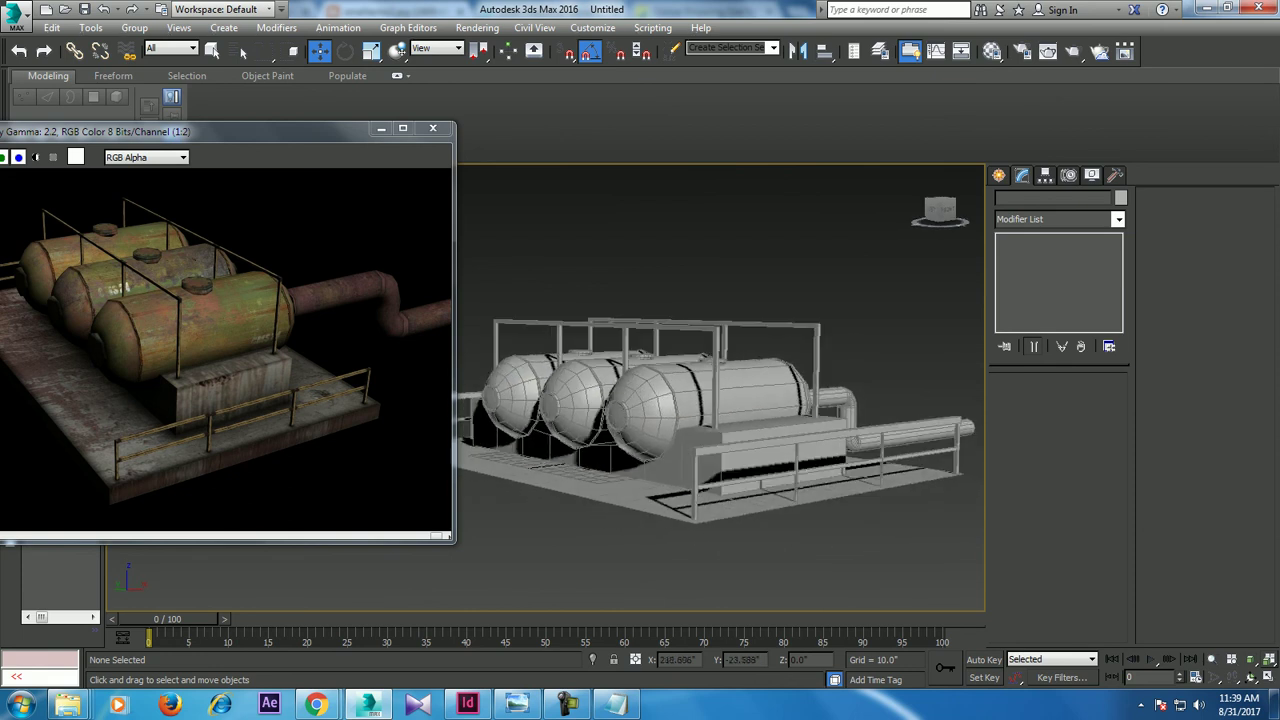
{"action": "middle_click_drag", "start_coordinate": [700, 440], "coordinate": [710, 445], "text": "alt"}
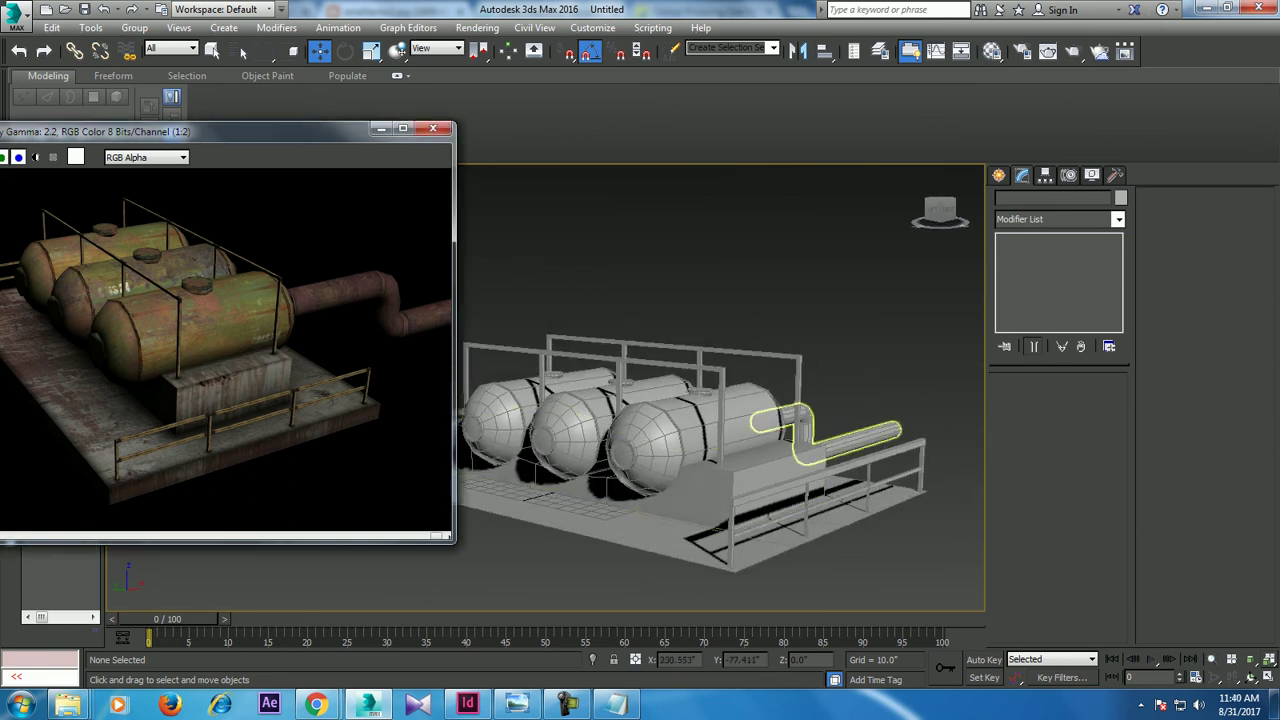
{"action": "left_click", "coordinate": [381, 128]}
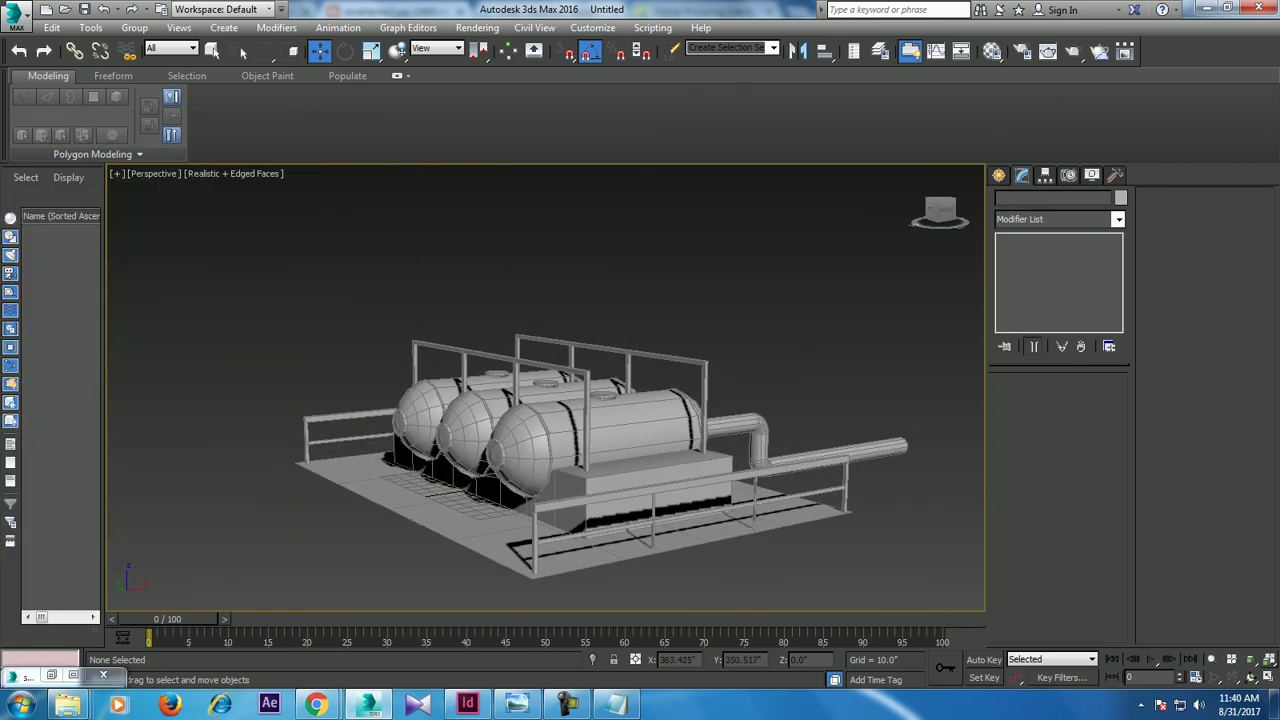
{"action": "scroll", "coordinate": [638, 485], "scroll_direction": "up", "scroll_amount": 1}
{"action": "scroll", "coordinate": [638, 485], "scroll_direction": "up", "scroll_amount": 3}
{"action": "scroll", "coordinate": [638, 485], "scroll_direction": "up", "scroll_amount": 3}
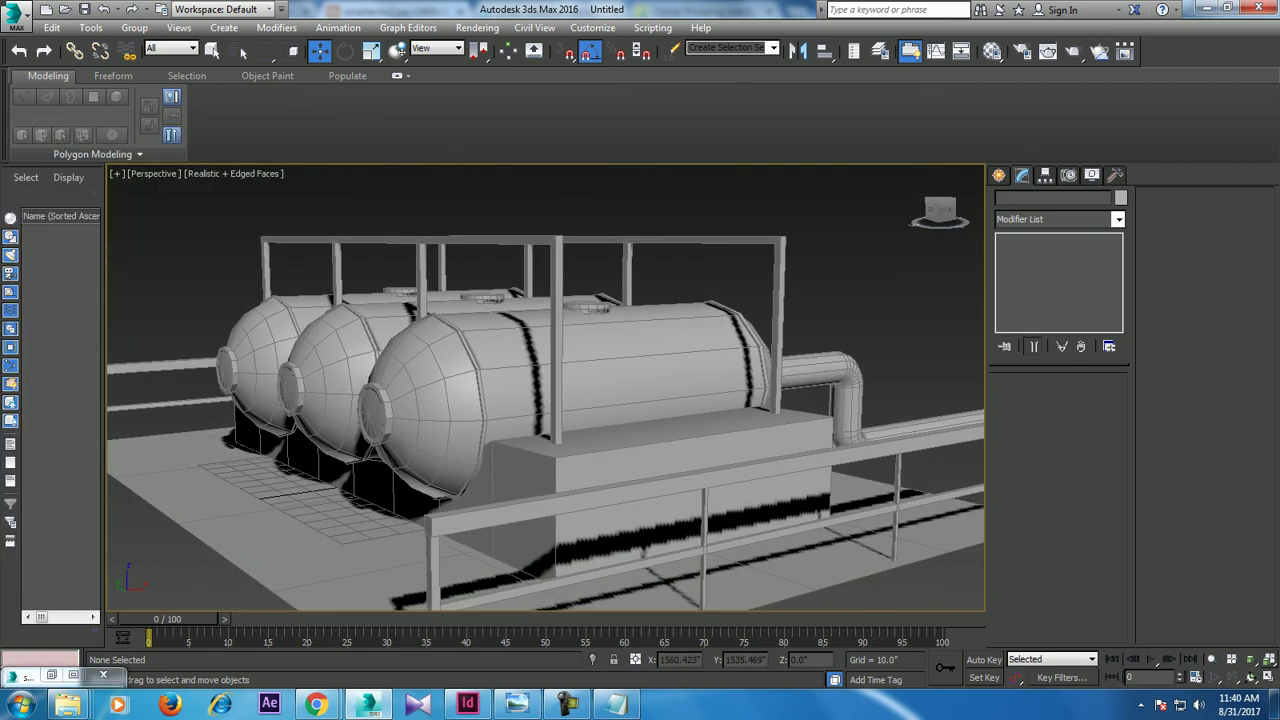
Step: Bring the untitled Notepad tutorial notes back in front of 3ds Max
{"action": "left_click", "coordinate": [616, 704]}
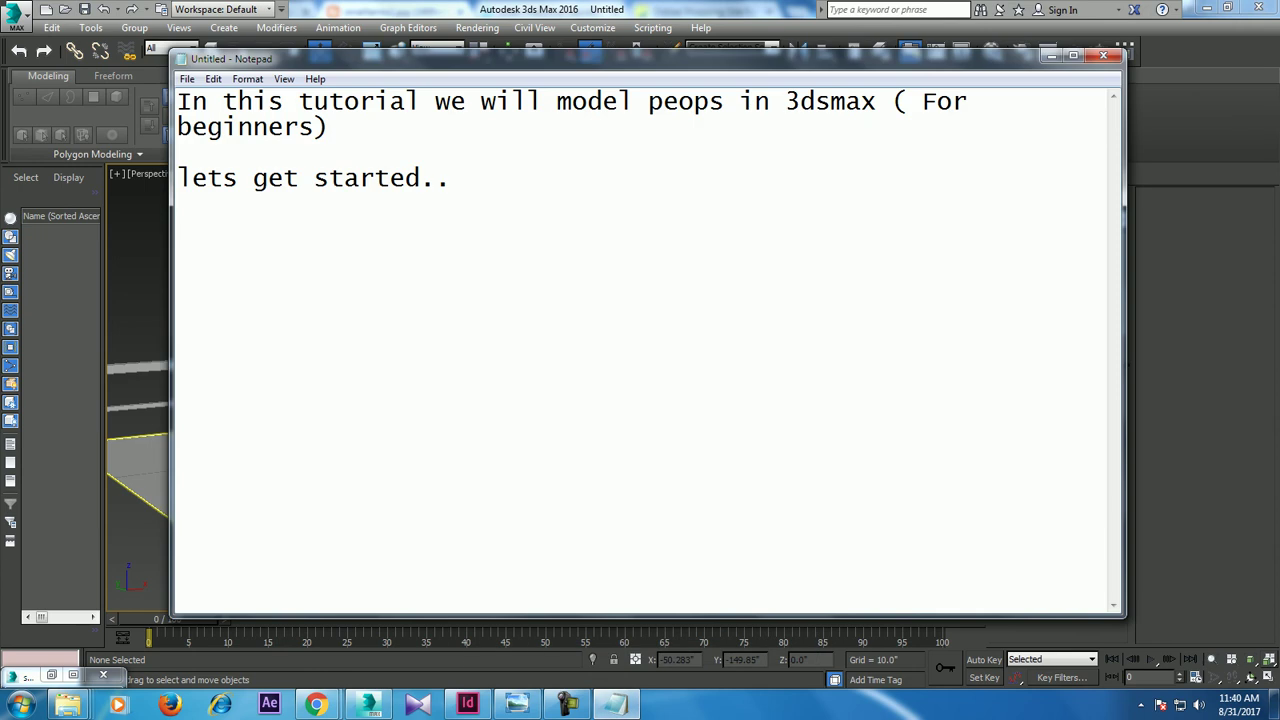